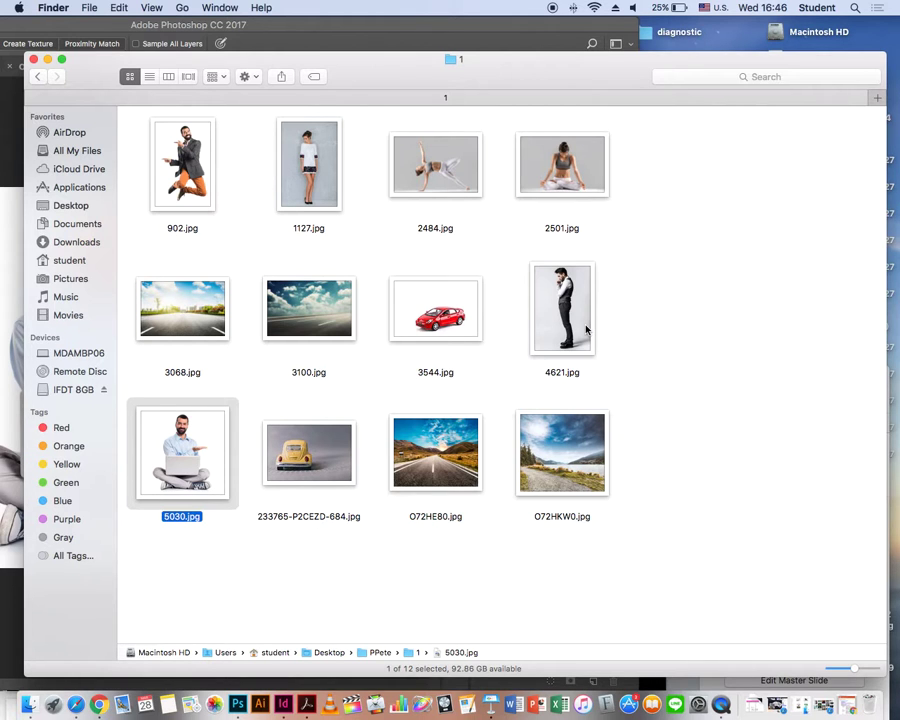
- Move the Finder photo folder aside and bring 5030.jpg forward, maximized in Photoshop
{"action": "left_click_drag", "start_coordinate": [481, 101], "coordinate": [737, 96]}
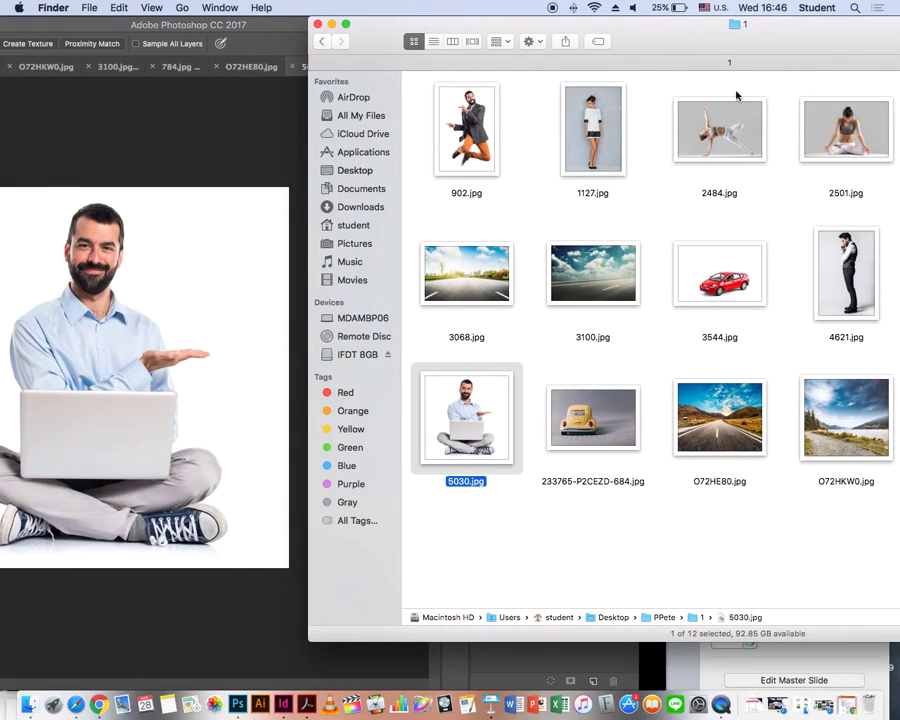
{"action": "double_click", "coordinate": [260, 25]}
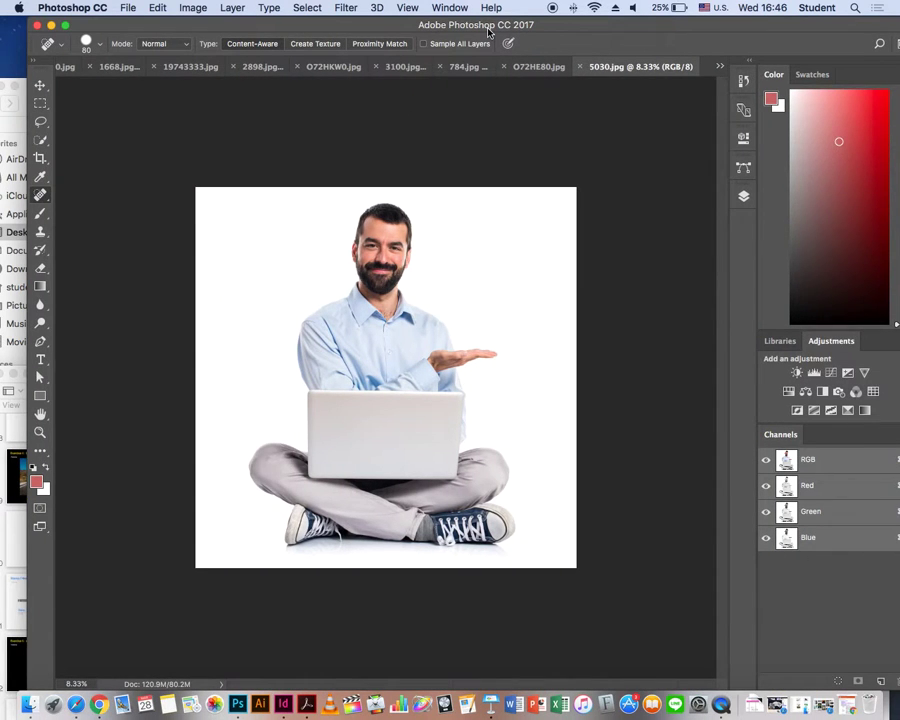
- Zoom in and Quick-Select the man's hair, undoing strokes that spilled onto his face
{"action": "key", "text": "f"}
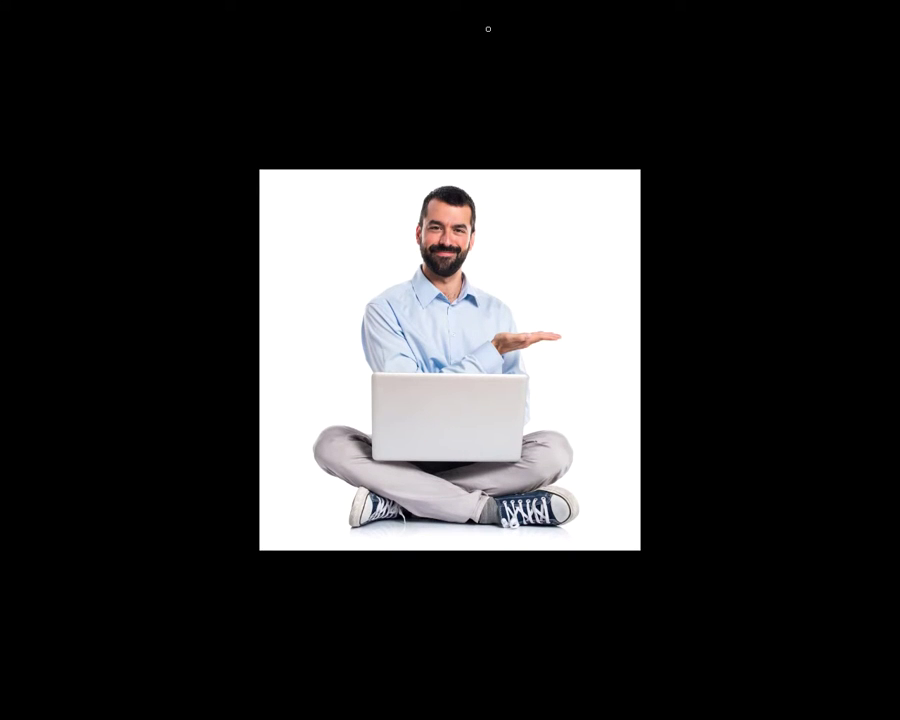
{"action": "key", "text": "f"}
{"action": "key", "text": "super+equal"}
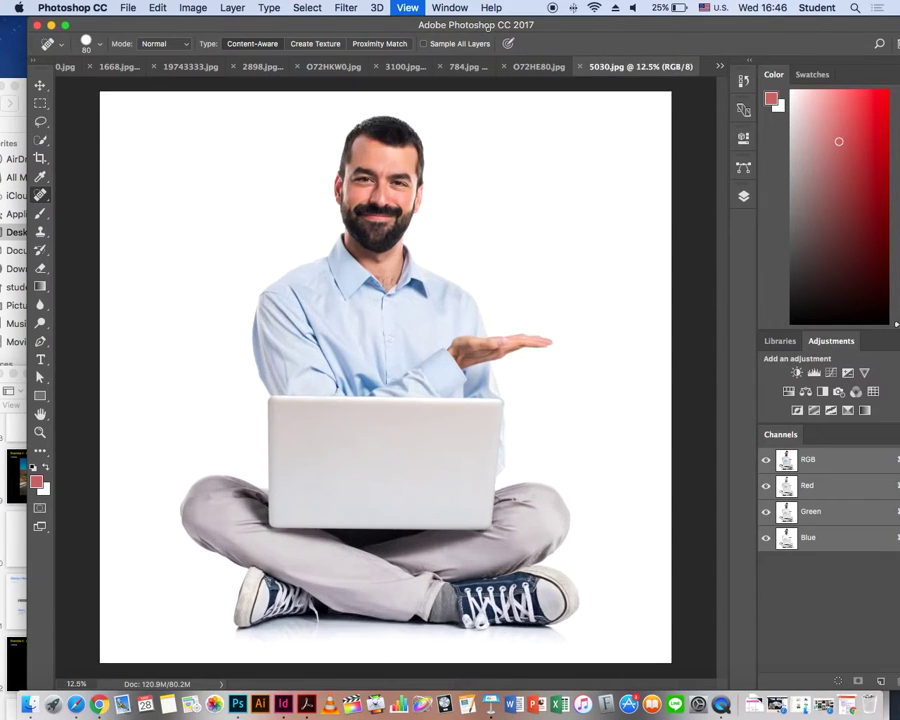
{"action": "key", "text": "super+equal"}
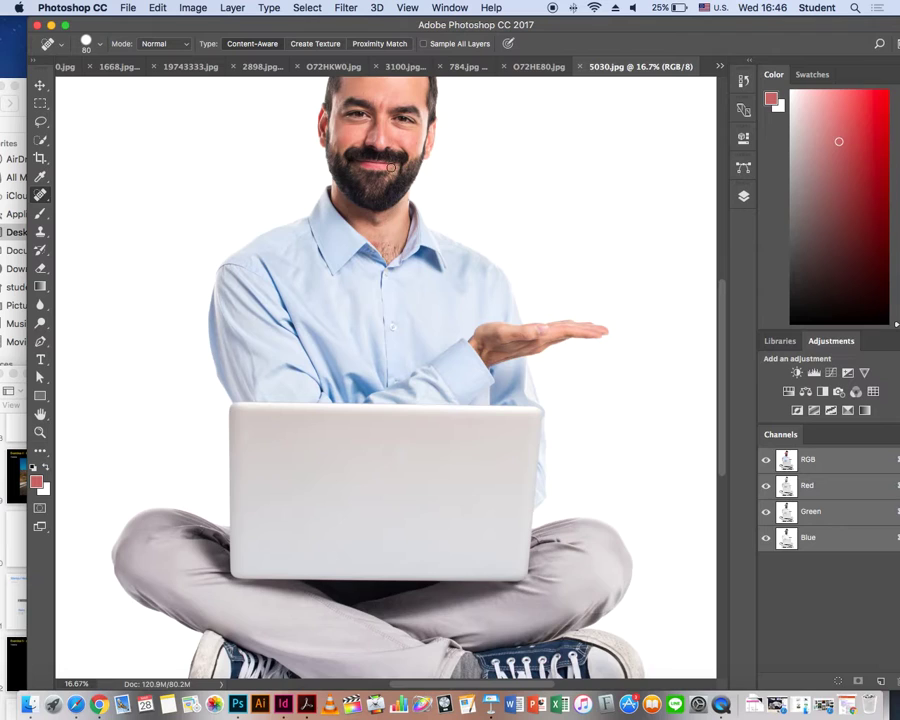
{"action": "scroll", "coordinate": [391, 166], "scroll_direction": "up", "scroll_amount": 5}
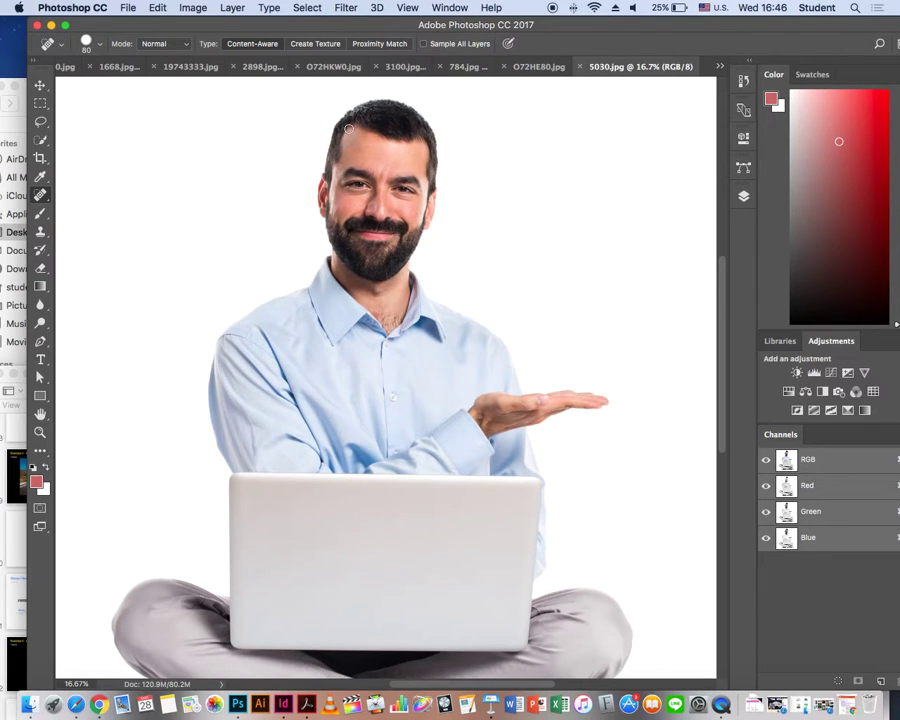
{"action": "left_click", "coordinate": [41, 140]}
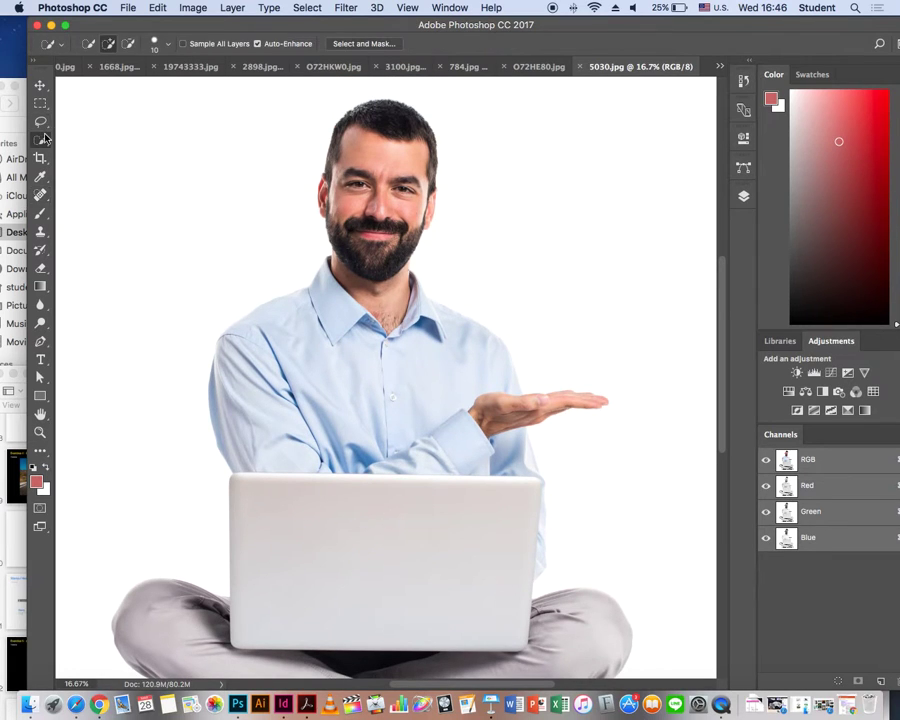
{"action": "mouse_move", "coordinate": [412, 131]}
{"action": "left_mouse_down"}
{"action": "mouse_move", "coordinate": [392, 122]}
{"action": "mouse_move", "coordinate": [340, 128]}
{"action": "mouse_move", "coordinate": [328, 182]}
{"action": "left_mouse_up"}
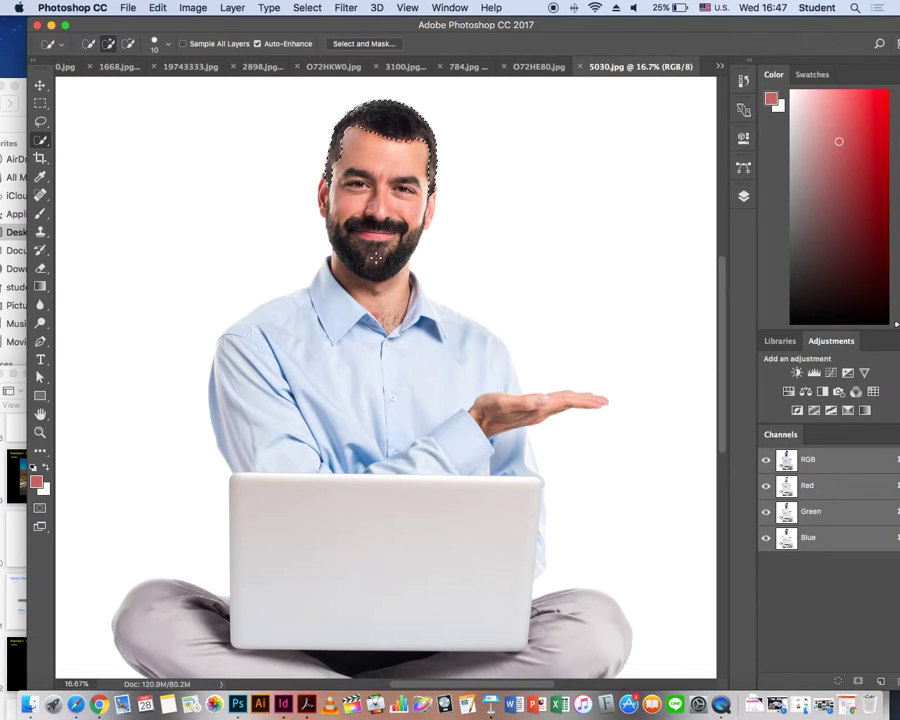
{"action": "left_click_drag", "start_coordinate": [378, 258], "coordinate": [370, 263]}
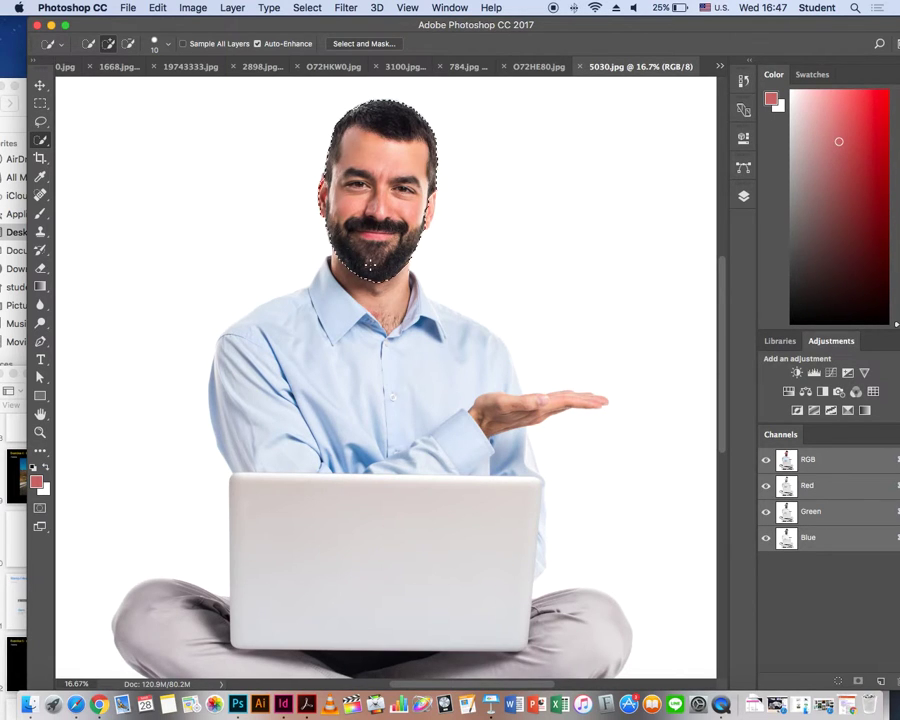
{"action": "key", "text": "ctrl+z"}
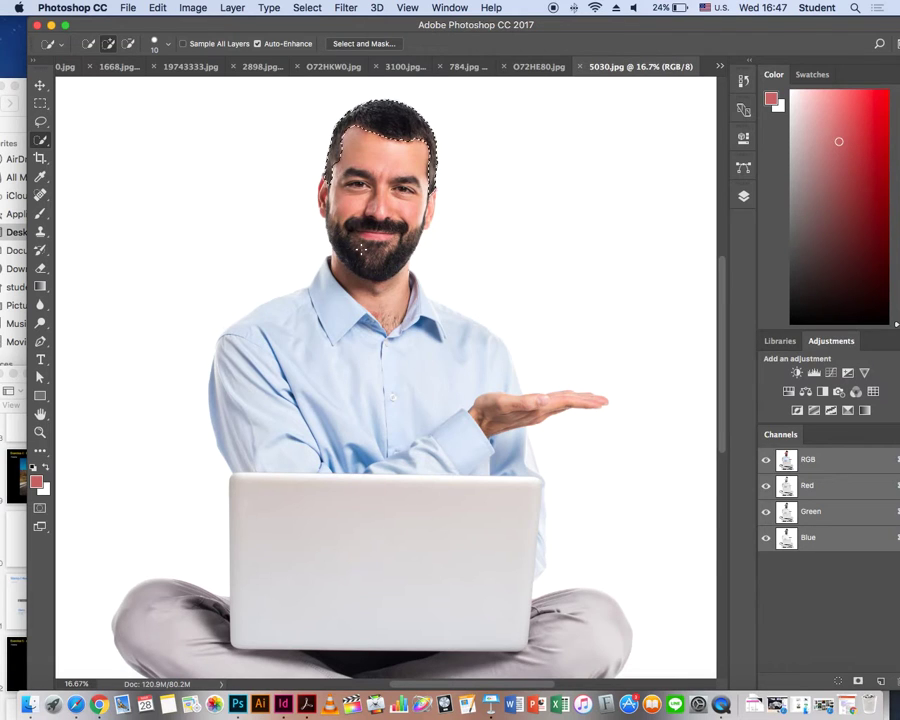
{"action": "left_click_drag", "start_coordinate": [365, 260], "coordinate": [373, 258]}
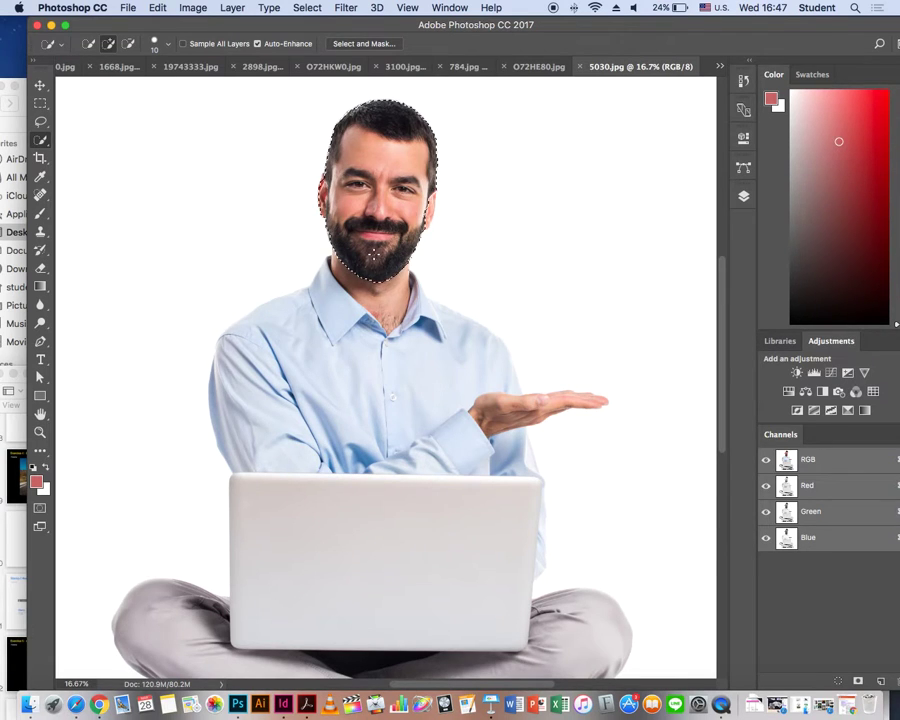
{"action": "key", "text": "ctrl+z"}
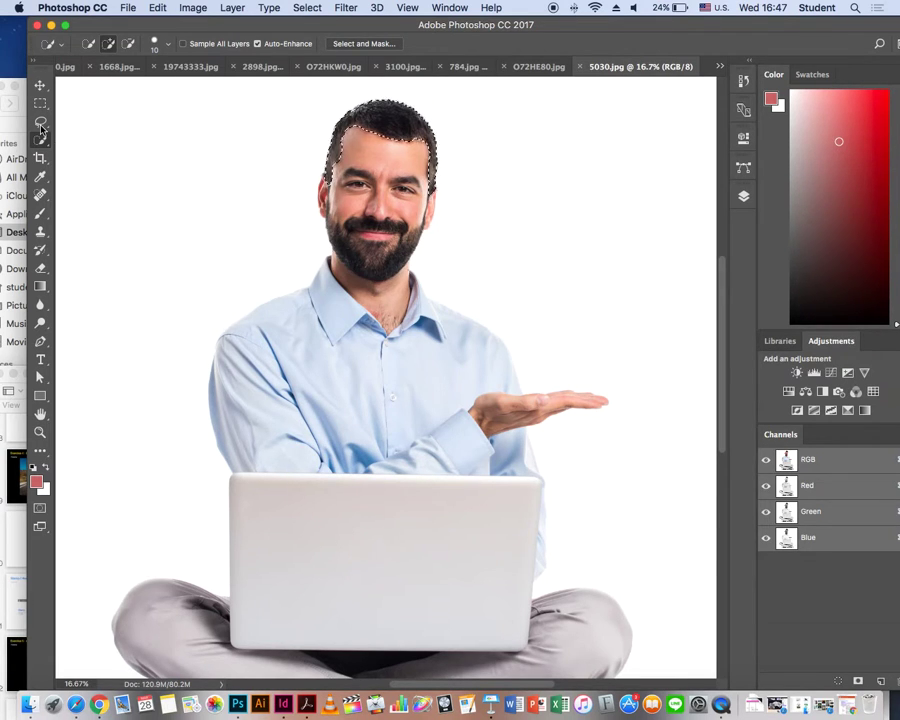
- With the Lasso in add mode, add the area around the mouth and the beard
{"action": "left_click", "coordinate": [40, 121]}
{"action": "key", "text": "shift"}
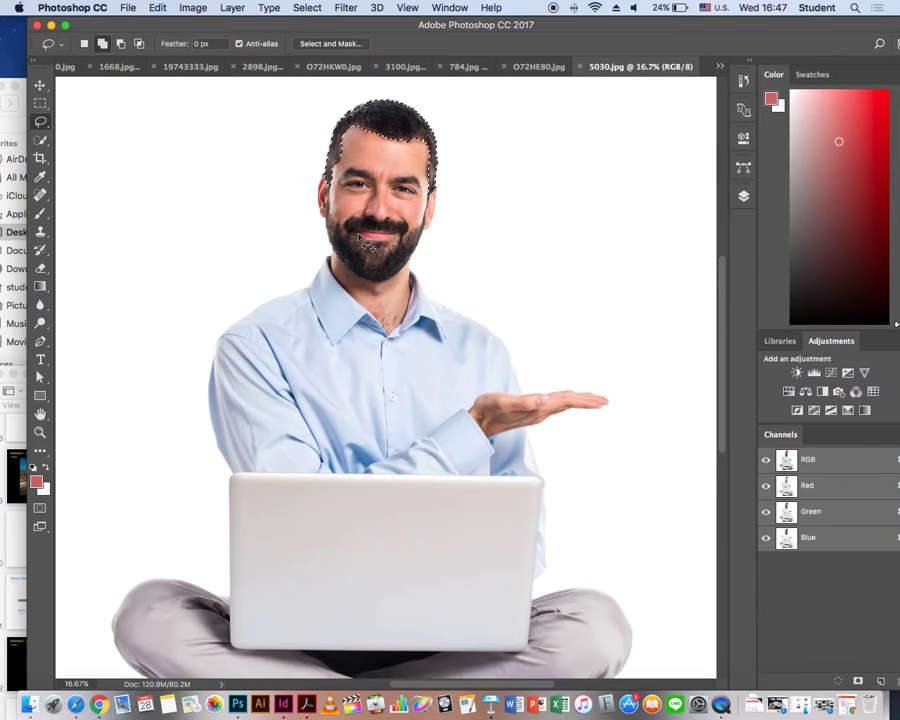
{"action": "mouse_move", "coordinate": [356, 240]}
{"action": "left_mouse_down"}
{"action": "mouse_move", "coordinate": [378, 239]}
{"action": "mouse_move", "coordinate": [379, 228]}
{"action": "left_mouse_up"}
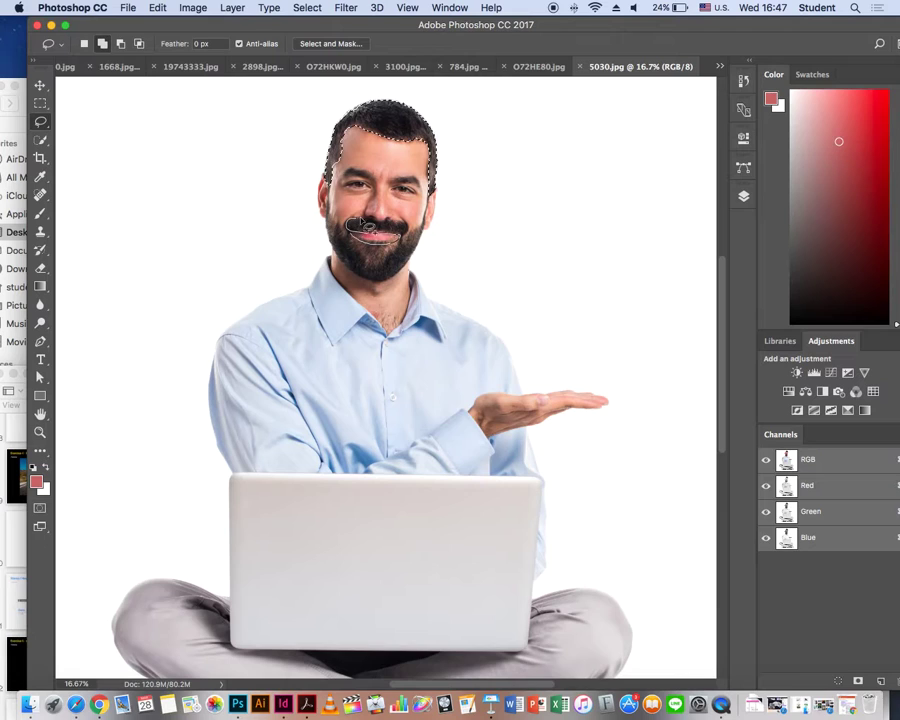
{"action": "left_click_drag", "start_coordinate": [378, 228], "coordinate": [412, 232]}
{"action": "mouse_move", "coordinate": [410, 258]}
{"action": "left_mouse_down"}
{"action": "mouse_move", "coordinate": [350, 270]}
{"action": "mouse_move", "coordinate": [333, 211]}
{"action": "mouse_move", "coordinate": [410, 232]}
{"action": "left_mouse_up"}
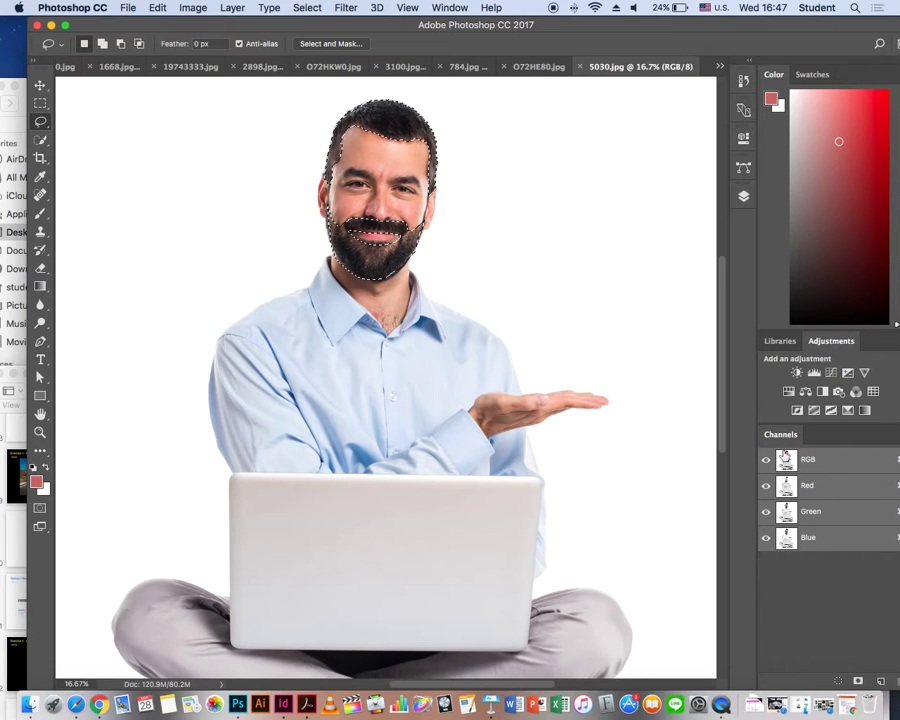
- Add a colorized Hue/Saturation adjustment layer: Hue 86, Saturation 0, Lightness +4
{"action": "left_click", "coordinate": [745, 196]}
{"action": "left_click", "coordinate": [647, 515]}
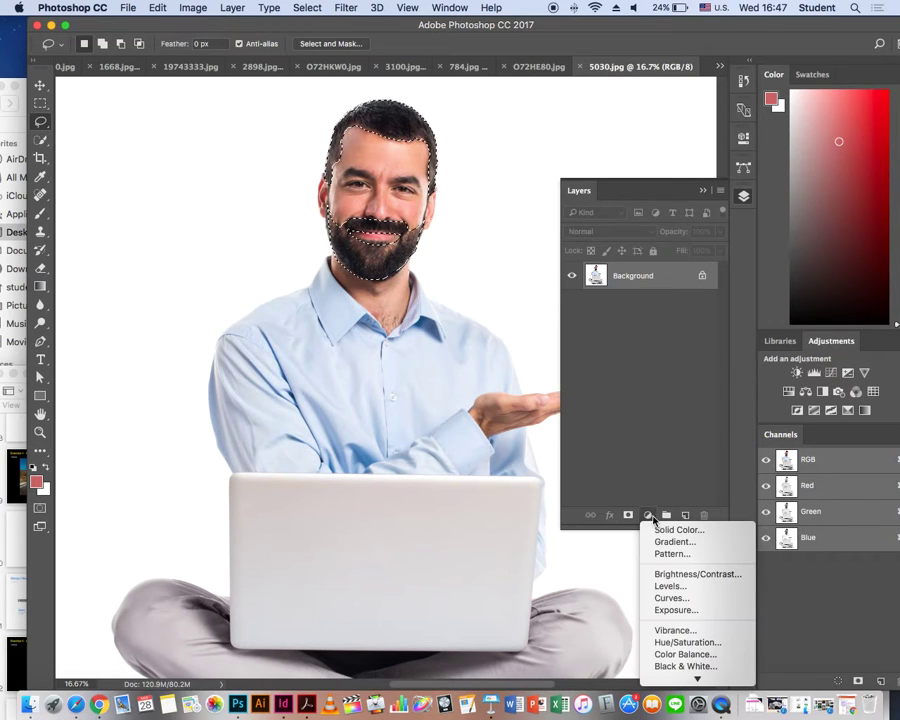
{"action": "left_click", "coordinate": [688, 558]}
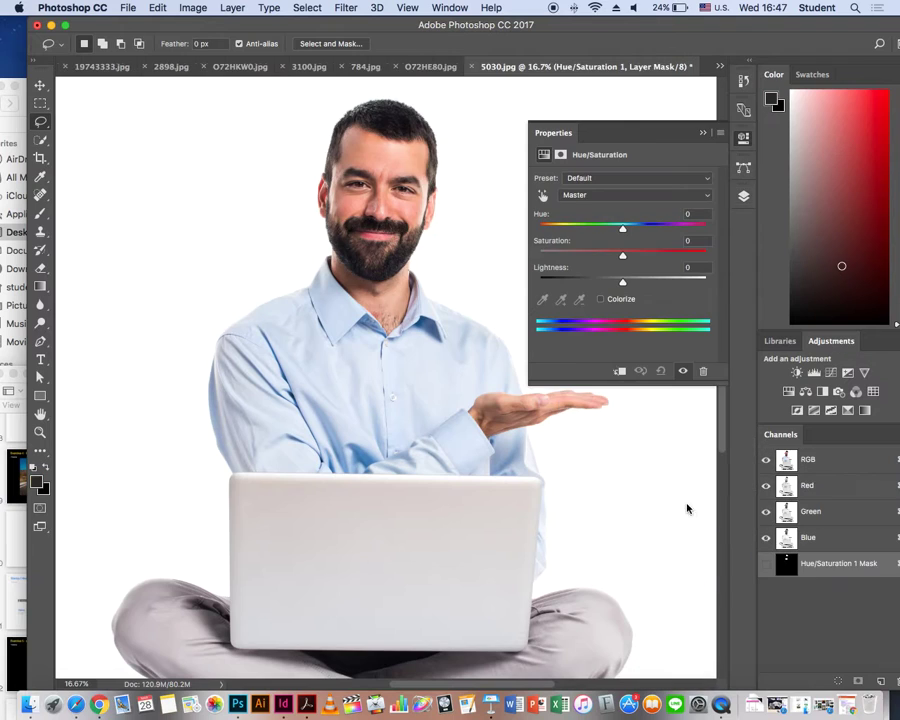
{"action": "mouse_move", "coordinate": [622, 228]}
{"action": "left_mouse_down"}
{"action": "mouse_move", "coordinate": [648, 226]}
{"action": "mouse_move", "coordinate": [600, 230]}
{"action": "left_mouse_up"}
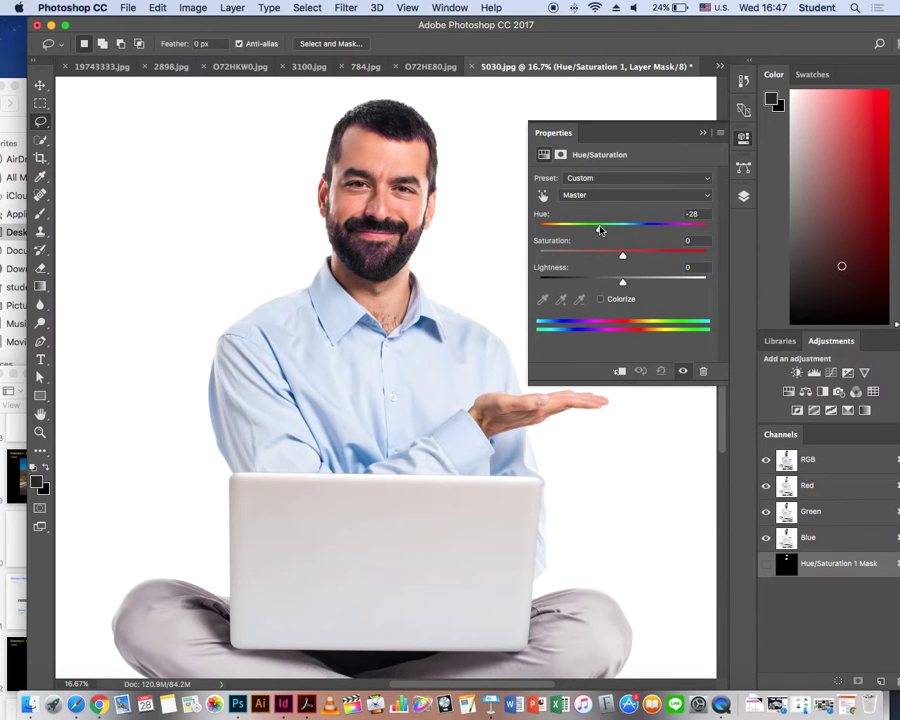
{"action": "left_click", "coordinate": [615, 301]}
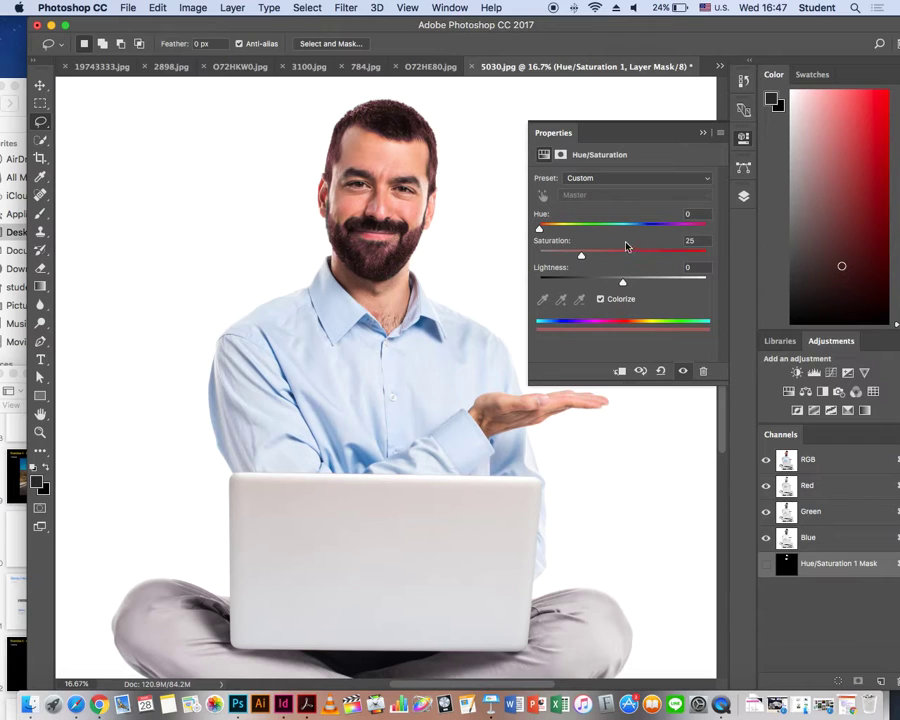
{"action": "mouse_move", "coordinate": [578, 258]}
{"action": "left_mouse_down"}
{"action": "mouse_move", "coordinate": [605, 260]}
{"action": "mouse_move", "coordinate": [543, 259]}
{"action": "left_mouse_up"}
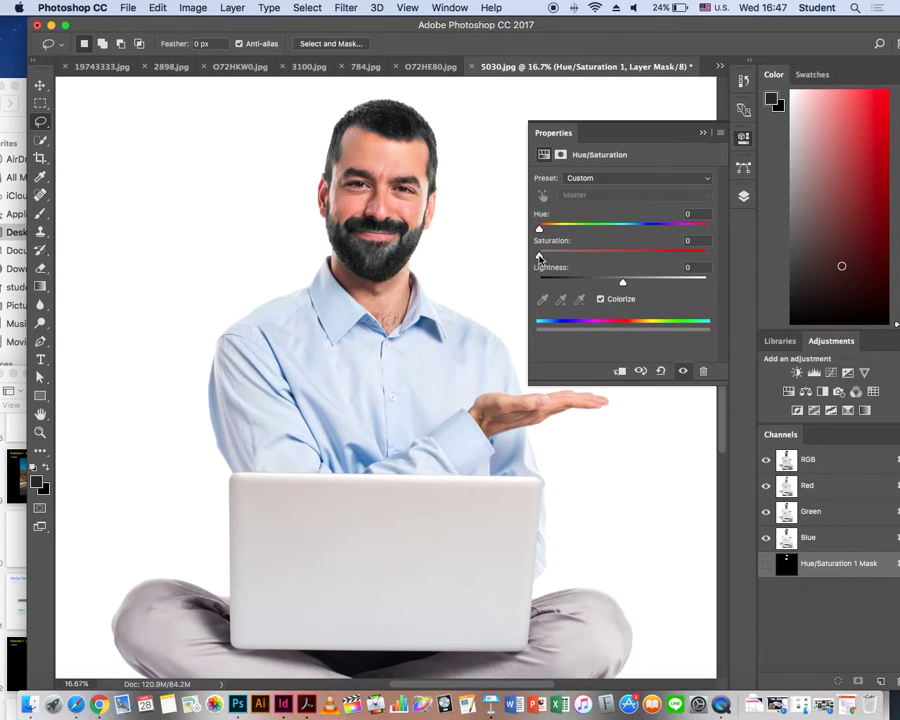
{"action": "left_click_drag", "start_coordinate": [625, 283], "coordinate": [625, 285]}
{"action": "mouse_move", "coordinate": [546, 233]}
{"action": "left_mouse_down"}
{"action": "mouse_move", "coordinate": [675, 227]}
{"action": "mouse_move", "coordinate": [580, 231]}
{"action": "left_mouse_up"}
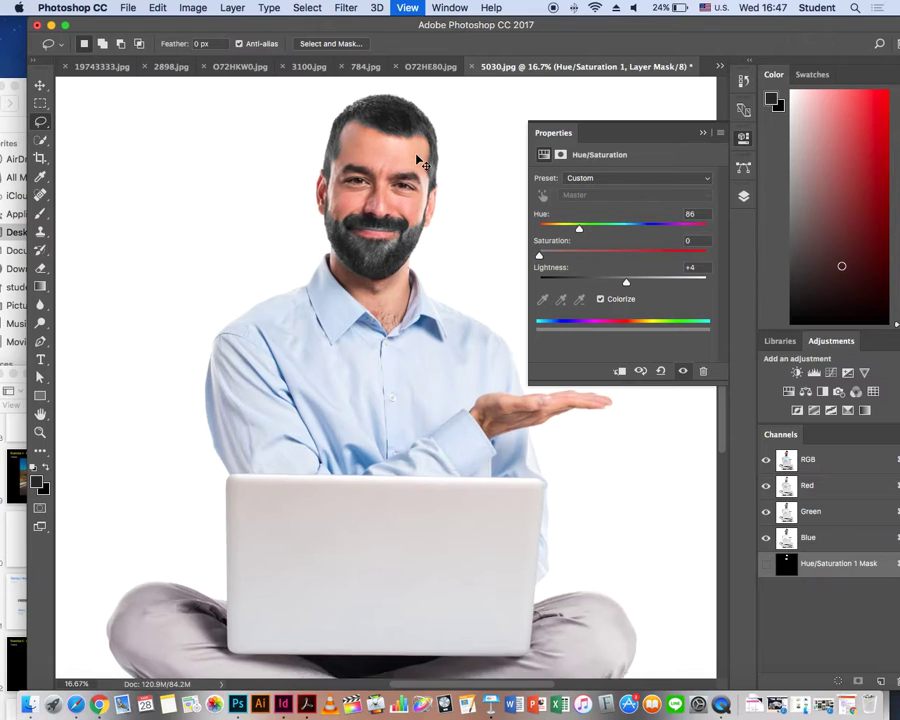
- Zoom to the face and brush white on the Hue/Saturation mask over the lower-left beard
{"action": "key", "text": "super+plus"}
{"action": "key", "text": "super+plus"}
{"action": "scroll", "coordinate": [416, 160], "scroll_direction": "up", "scroll_amount": 5}
{"action": "scroll", "coordinate": [416, 160], "scroll_direction": "up", "scroll_amount": 2}
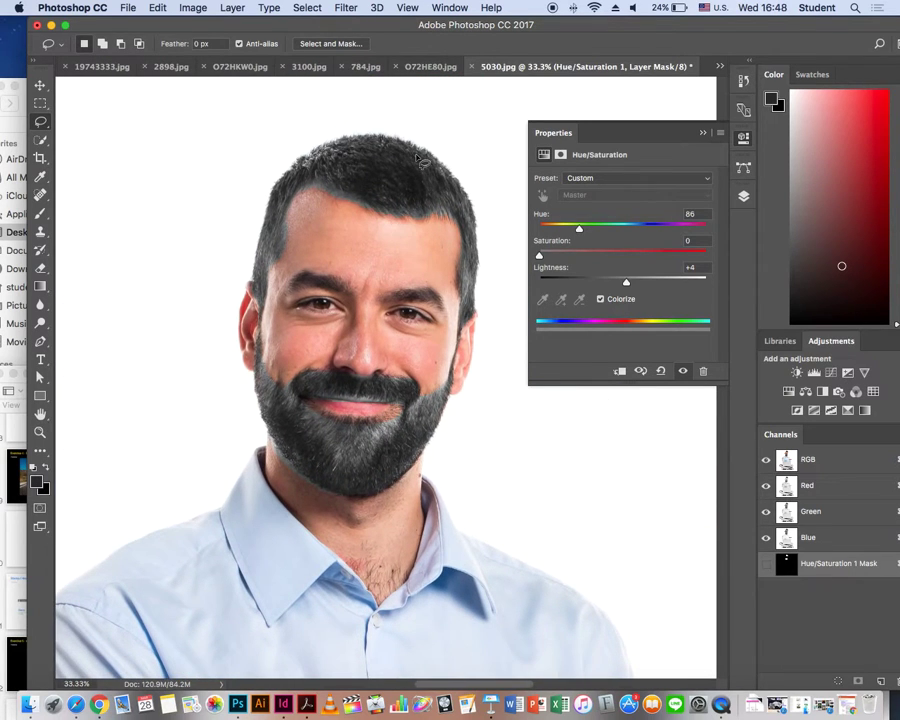
{"action": "left_click", "coordinate": [743, 196]}
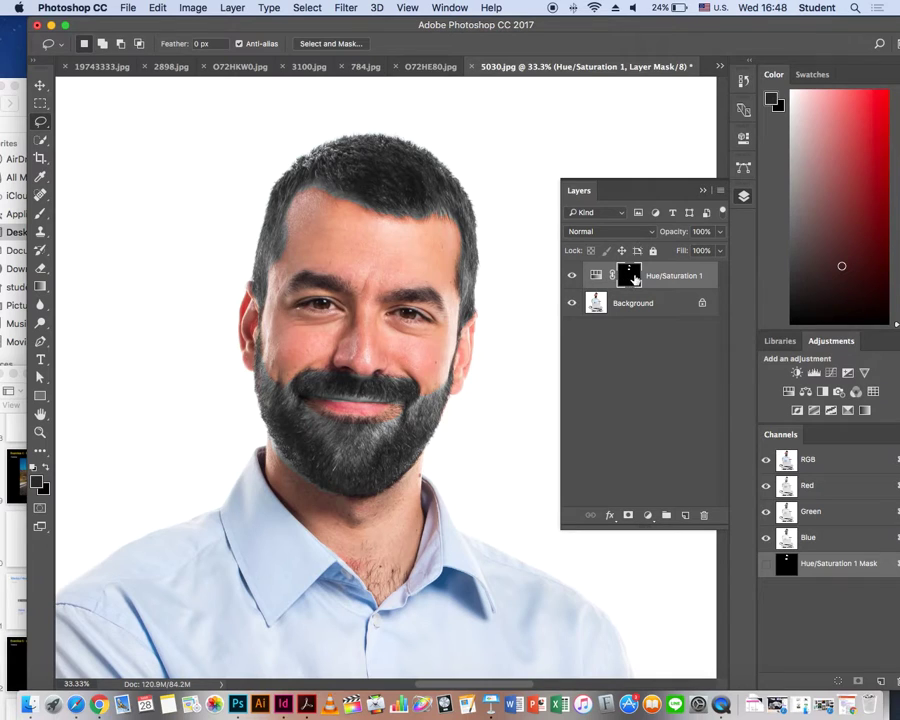
{"action": "left_click", "coordinate": [40, 213]}
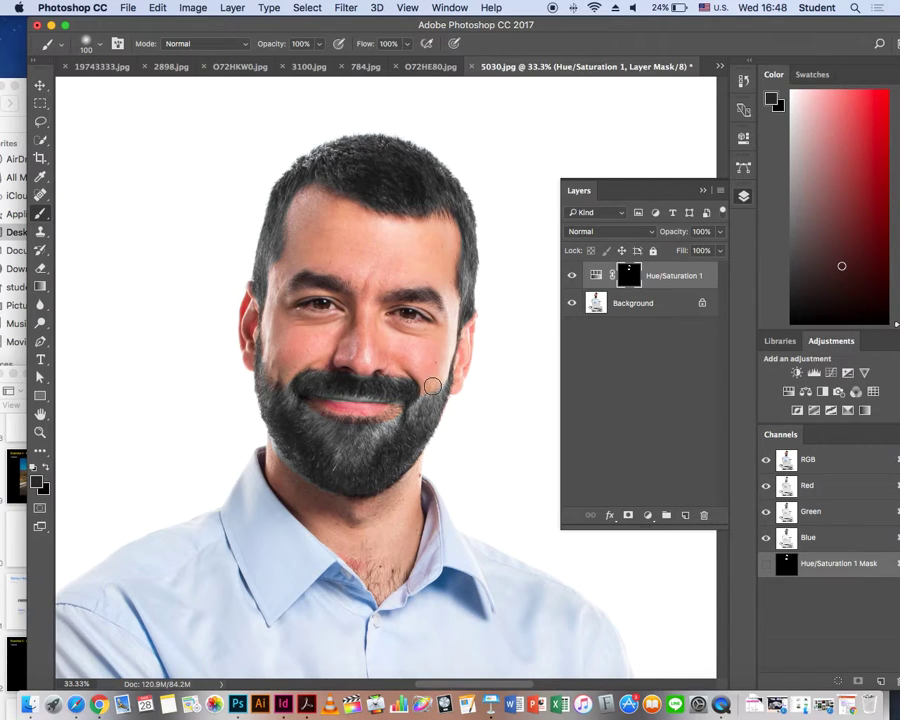
{"action": "left_click", "coordinate": [33, 468]}
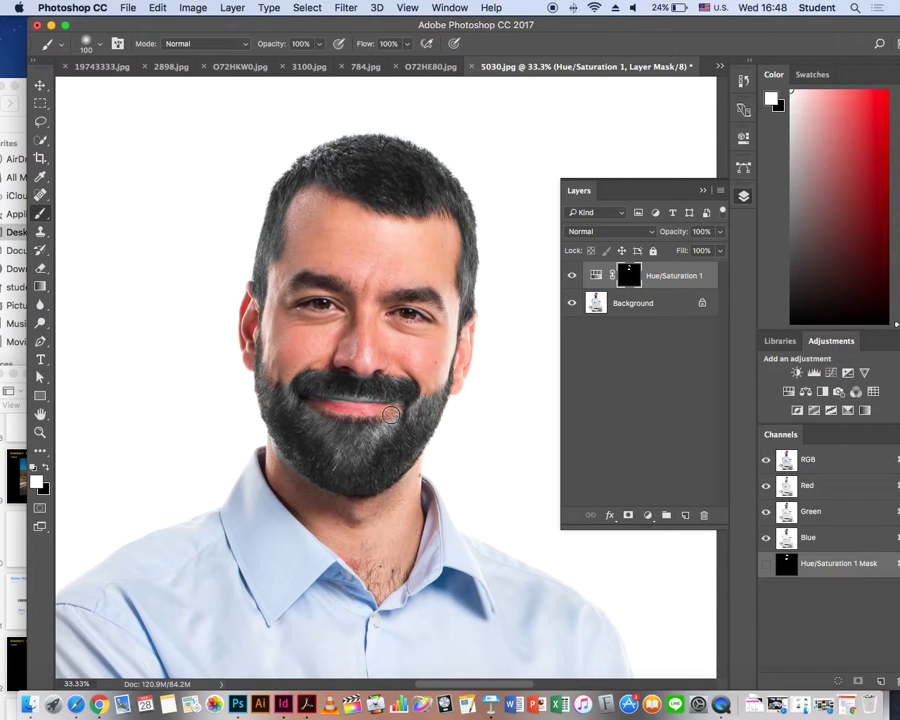
{"action": "left_click", "coordinate": [46, 467]}
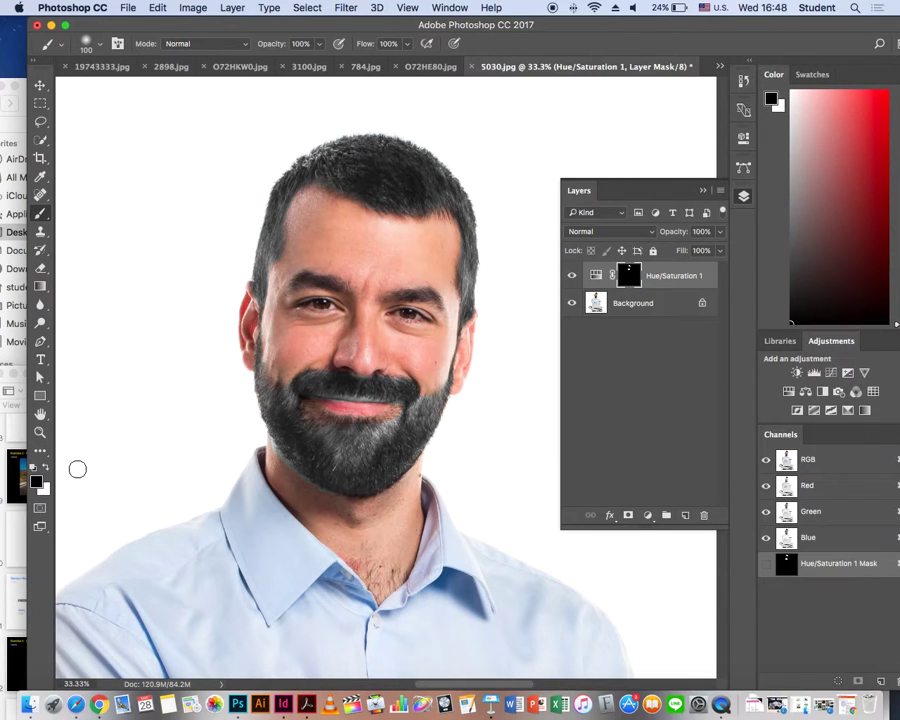
{"action": "left_click", "coordinate": [46, 469]}
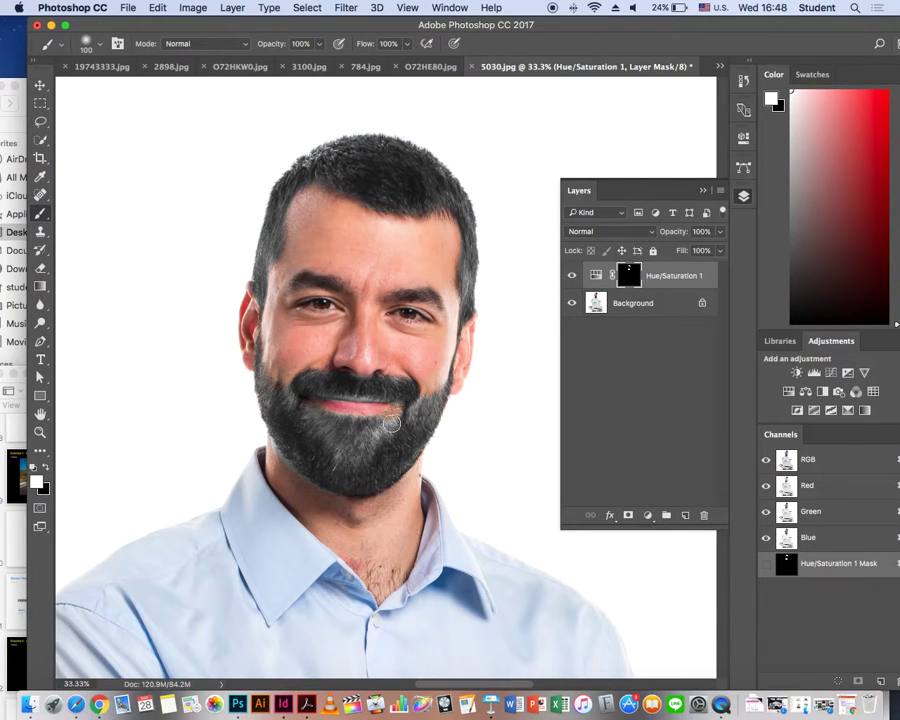
{"action": "mouse_move", "coordinate": [396, 425]}
{"action": "left_mouse_down"}
{"action": "mouse_move", "coordinate": [277, 412]}
{"action": "mouse_move", "coordinate": [265, 389]}
{"action": "left_mouse_up"}
- Paint the mask with a soft brush (125 px, then 70 px) at 100% zoom, alternating white and black
{"action": "left_click", "coordinate": [47, 469]}
{"action": "left_click", "coordinate": [93, 45]}
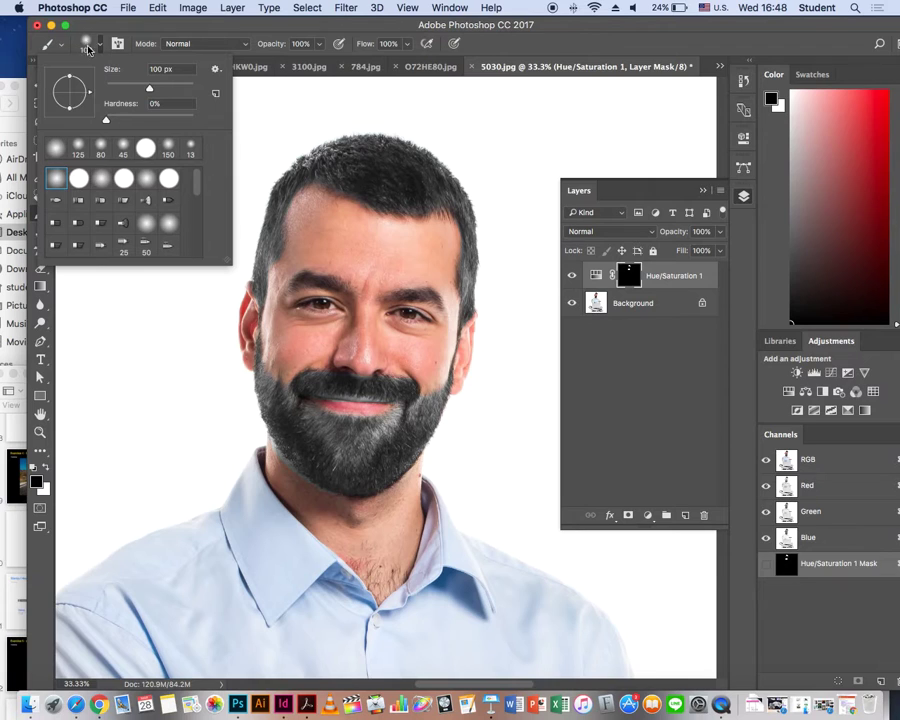
{"action": "left_click", "coordinate": [79, 148]}
{"action": "key", "text": "Return"}
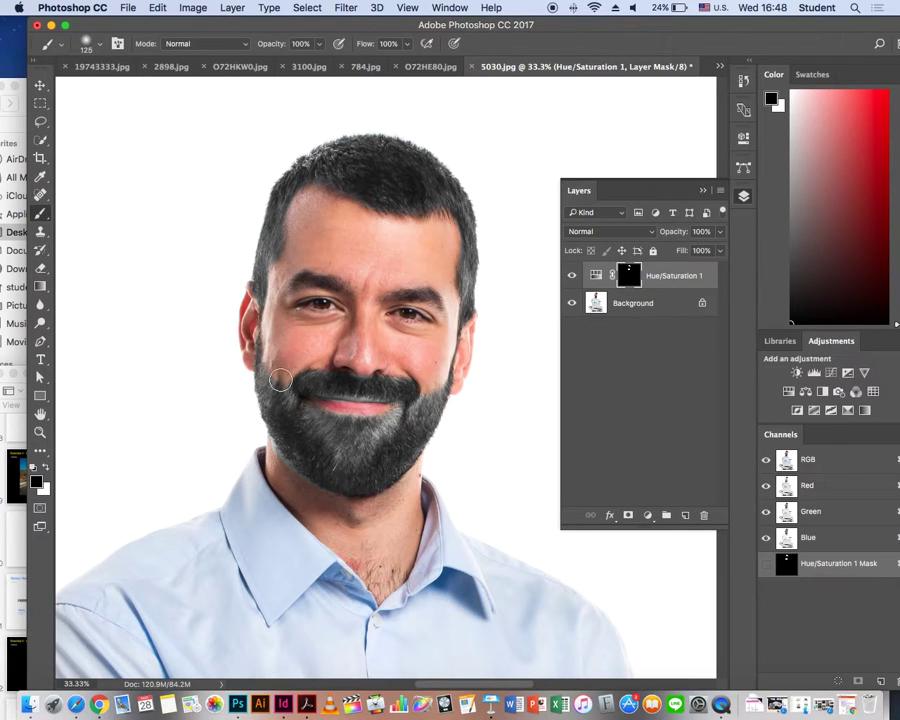
{"action": "left_click", "coordinate": [46, 471]}
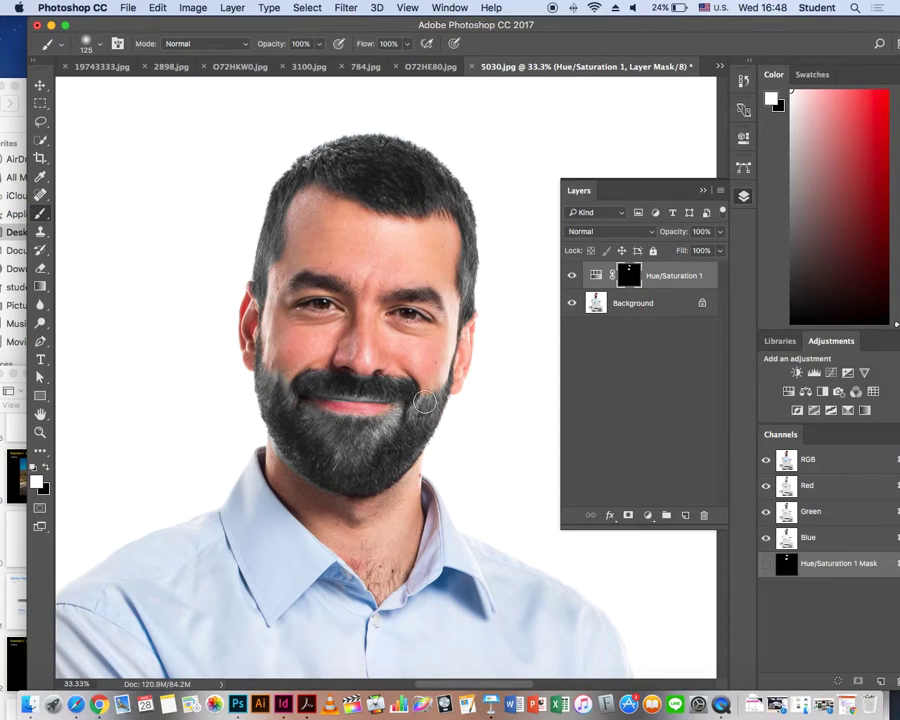
{"action": "key", "text": "bracketleft"}
{"action": "key", "text": "bracketleft"}
{"action": "key", "text": "bracketleft"}
{"action": "key", "text": "bracketleft"}
{"action": "key", "text": "super+plus"}
{"action": "key", "text": "super+plus"}
{"action": "key", "text": "super+plus"}
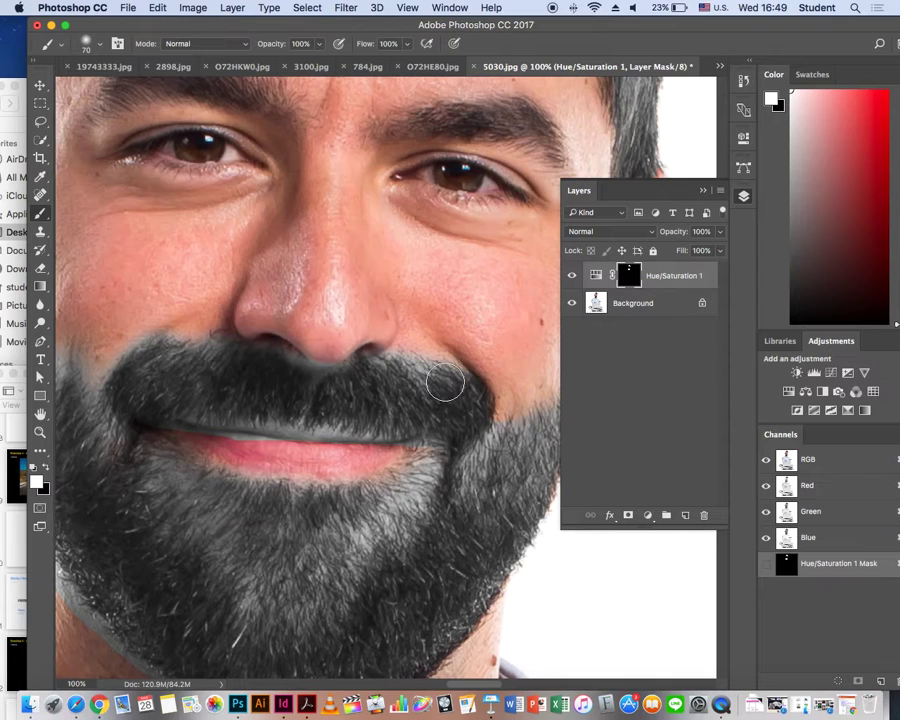
{"action": "left_click", "coordinate": [46, 475]}
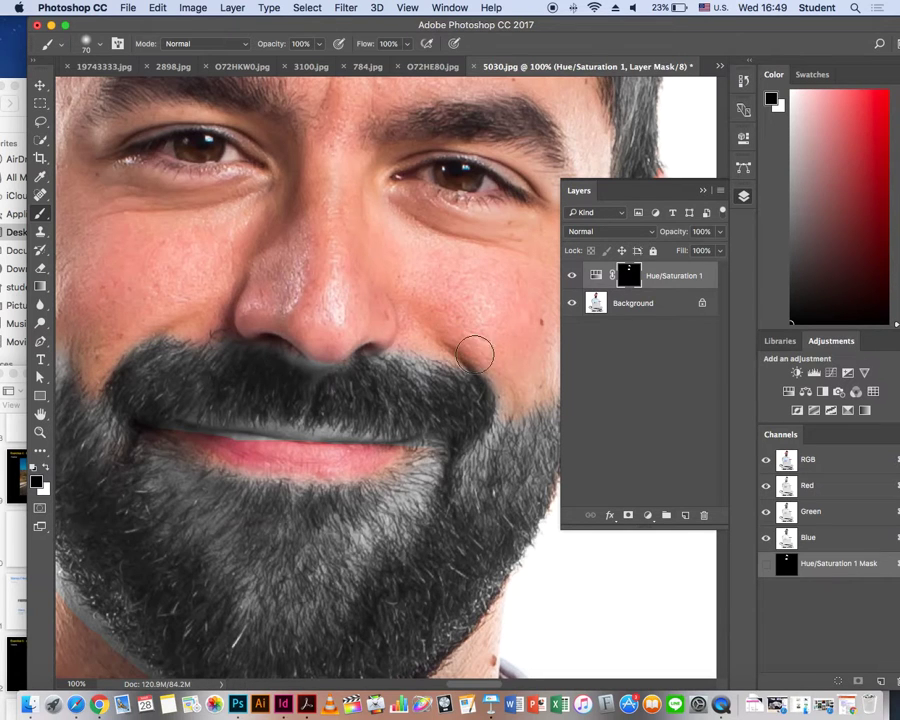
- Zoom out, toggle the grey beard adjustment to compare, and move Photoshop aside to reveal Finder
{"action": "scroll", "coordinate": [518, 380], "scroll_direction": "right", "scroll_amount": 5}
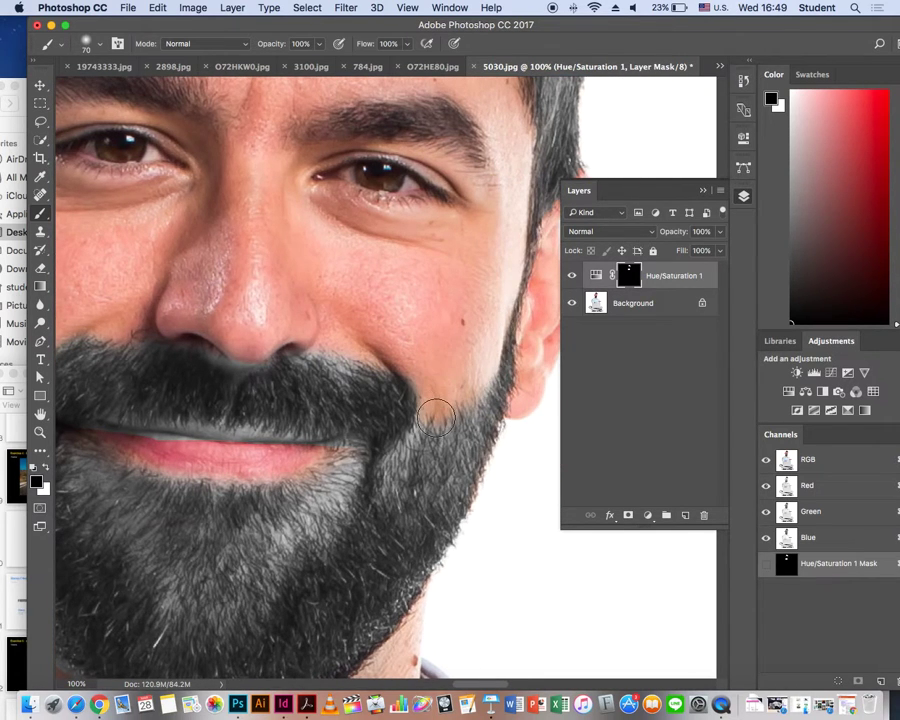
{"action": "key", "text": "super+h"}
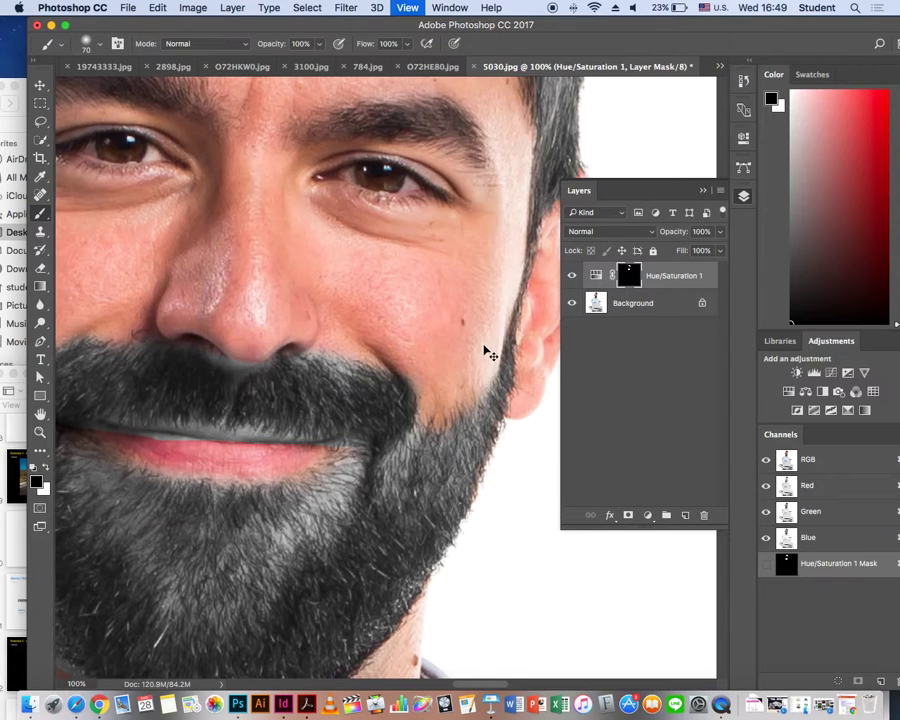
{"action": "key", "text": "super+minus"}
{"action": "key", "text": "super+minus"}
{"action": "key", "text": "super+minus"}
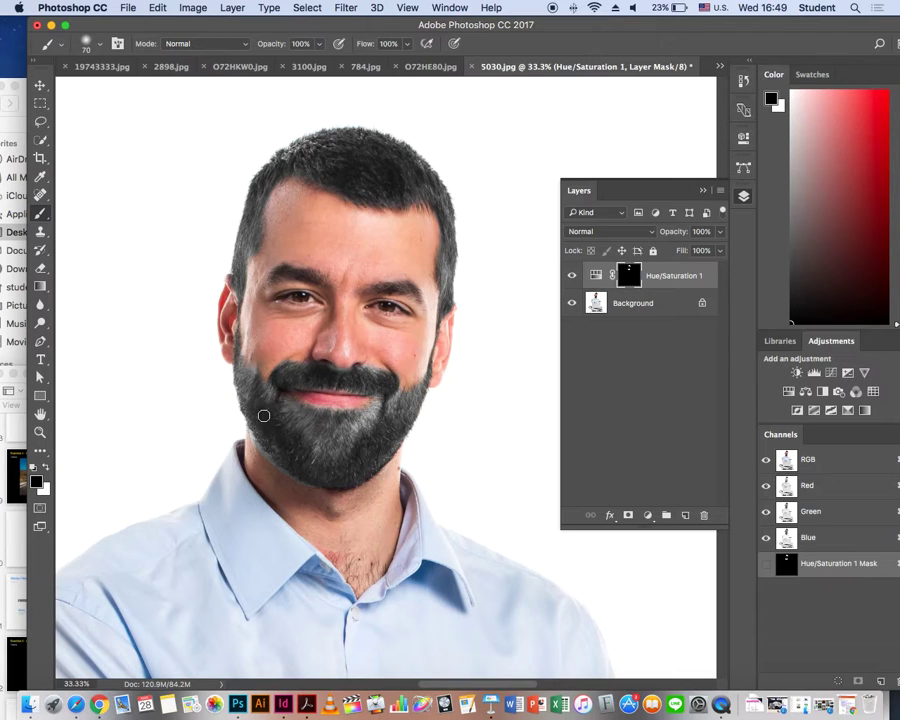
{"action": "scroll", "coordinate": [307, 343], "scroll_direction": "down", "scroll_amount": 2}
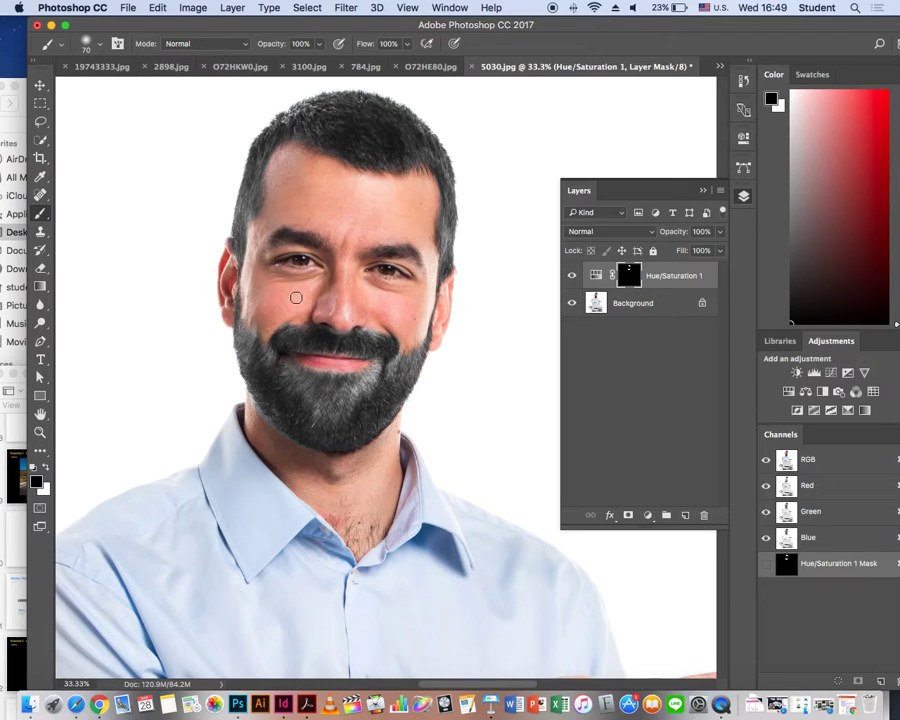
{"action": "left_click", "coordinate": [600, 302]}
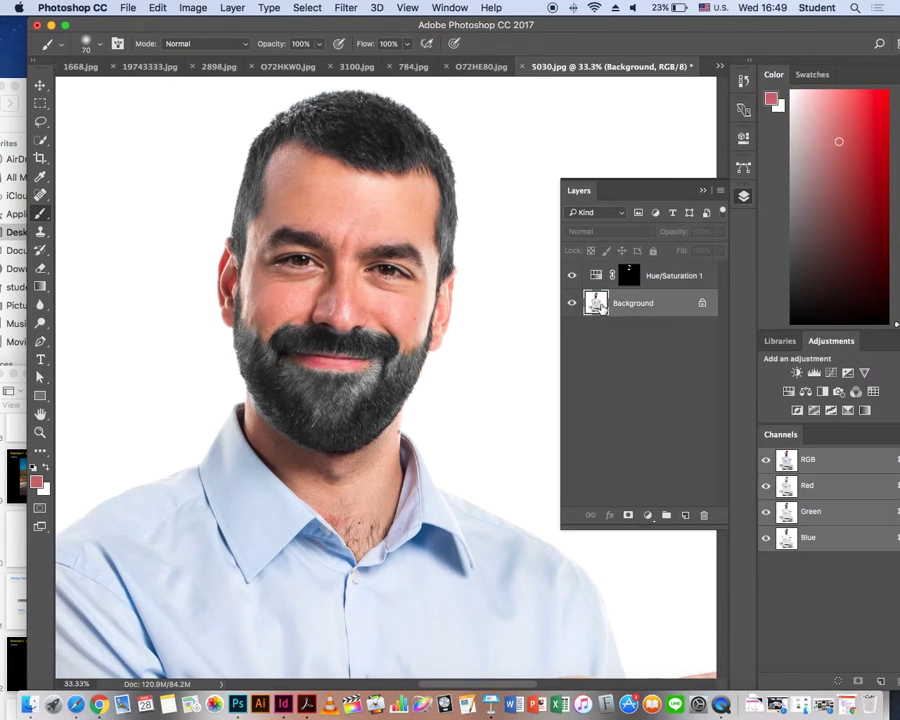
{"action": "key", "text": "super+minus"}
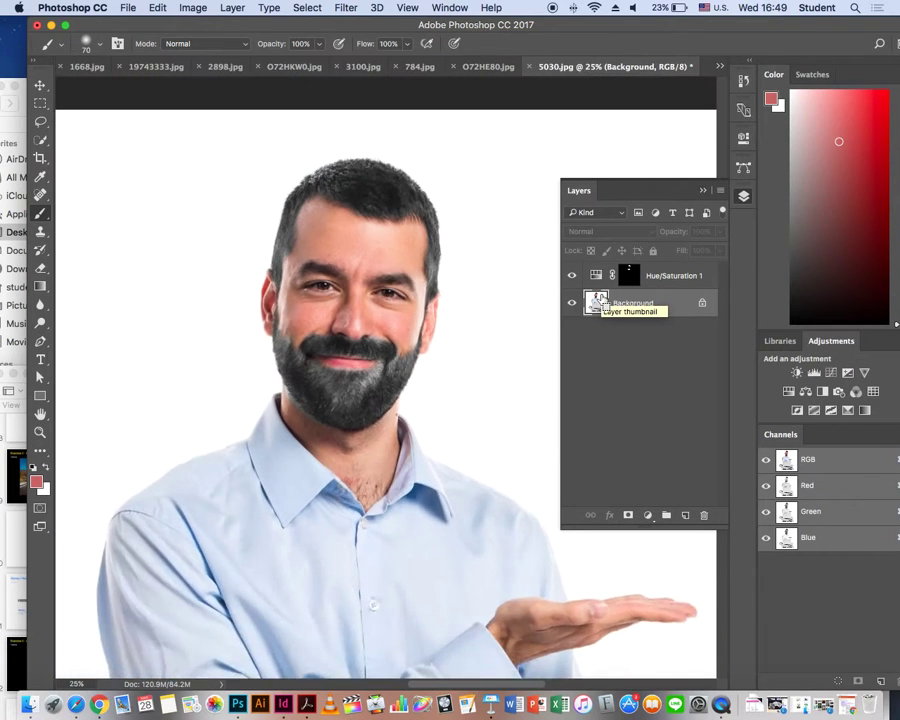
{"action": "key", "text": "super+minus"}
{"action": "left_click", "coordinate": [572, 276]}
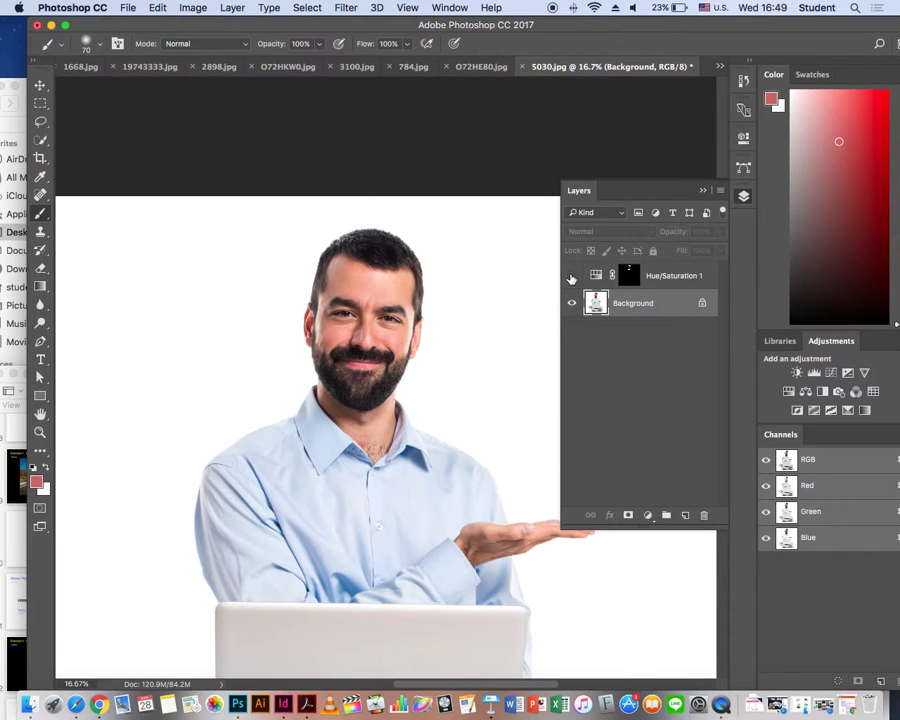
{"action": "left_click", "coordinate": [572, 276]}
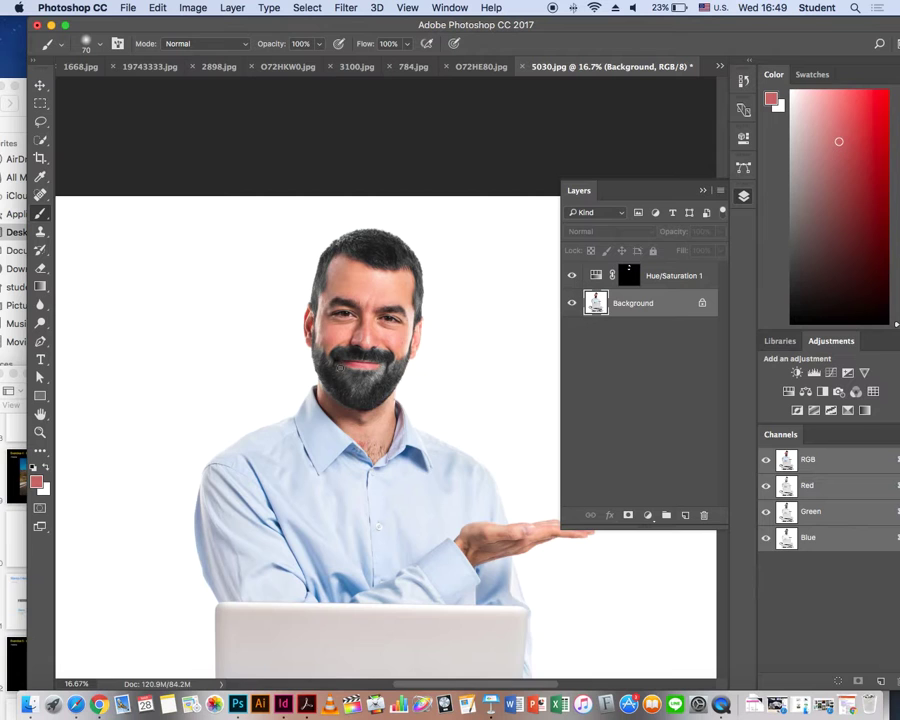
{"action": "scroll", "coordinate": [339, 367], "scroll_direction": "down", "scroll_amount": 3}
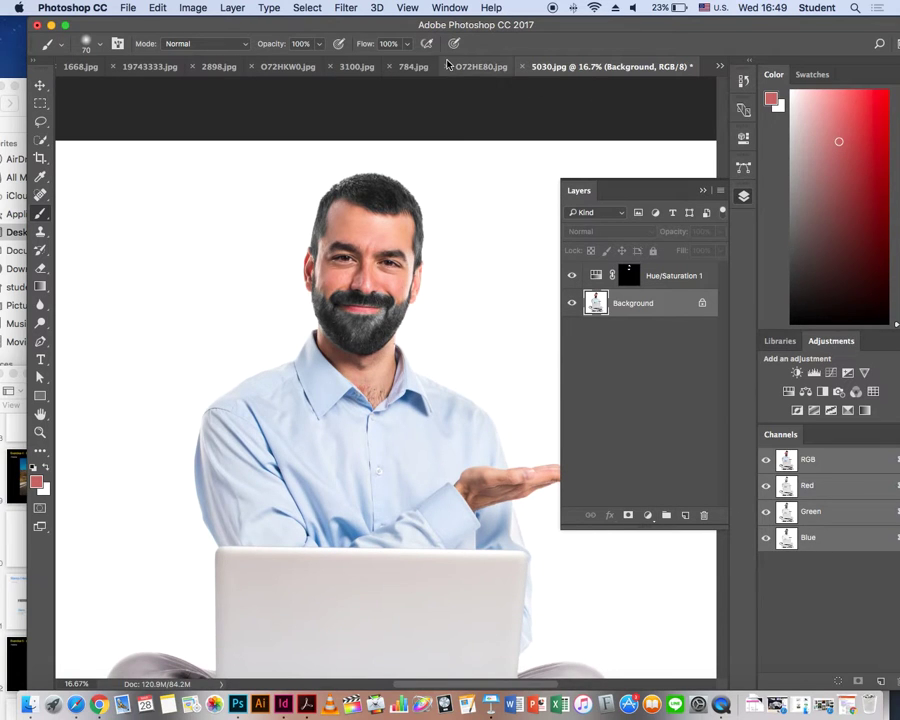
{"action": "left_click_drag", "start_coordinate": [644, 24], "coordinate": [338, 20]}
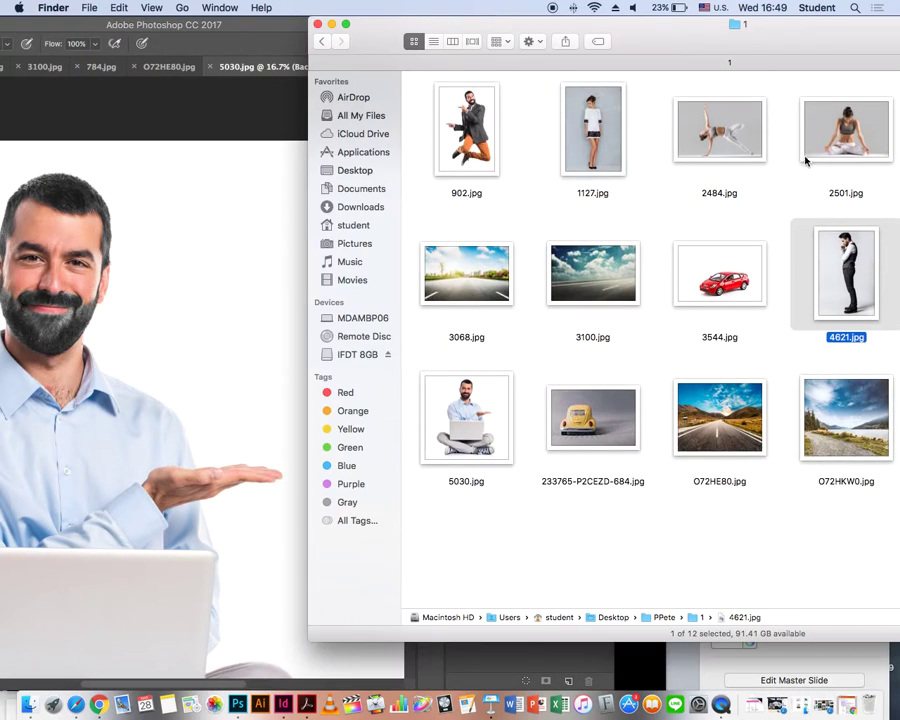
- Drag 2501.jpg, the seated yoga woman, from Finder onto Photoshop and restore its window
{"action": "left_click", "coordinate": [850, 140]}
{"action": "mouse_move", "coordinate": [850, 130]}
{"action": "left_mouse_down"}
{"action": "mouse_move", "coordinate": [330, 705]}
{"action": "mouse_move", "coordinate": [238, 705]}
{"action": "left_mouse_up"}
{"action": "left_click_drag", "start_coordinate": [365, 29], "coordinate": [650, 24]}
- Show 2501.jpg full screen, fit it, hide the Layers panel and zoom onto her head and shoulder
{"action": "key", "text": "f"}
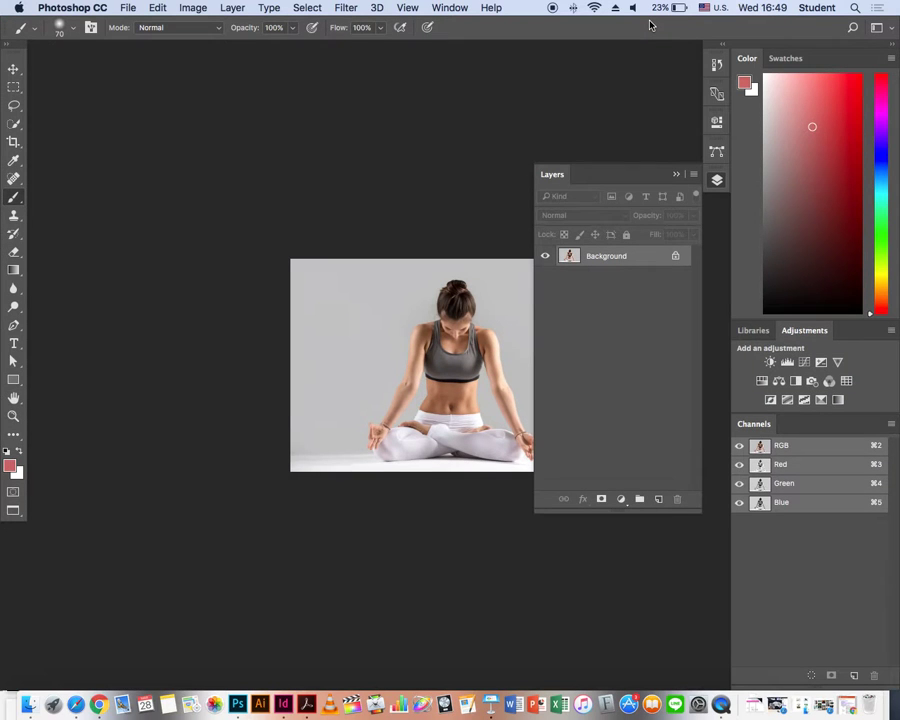
{"action": "key", "text": "super+0"}
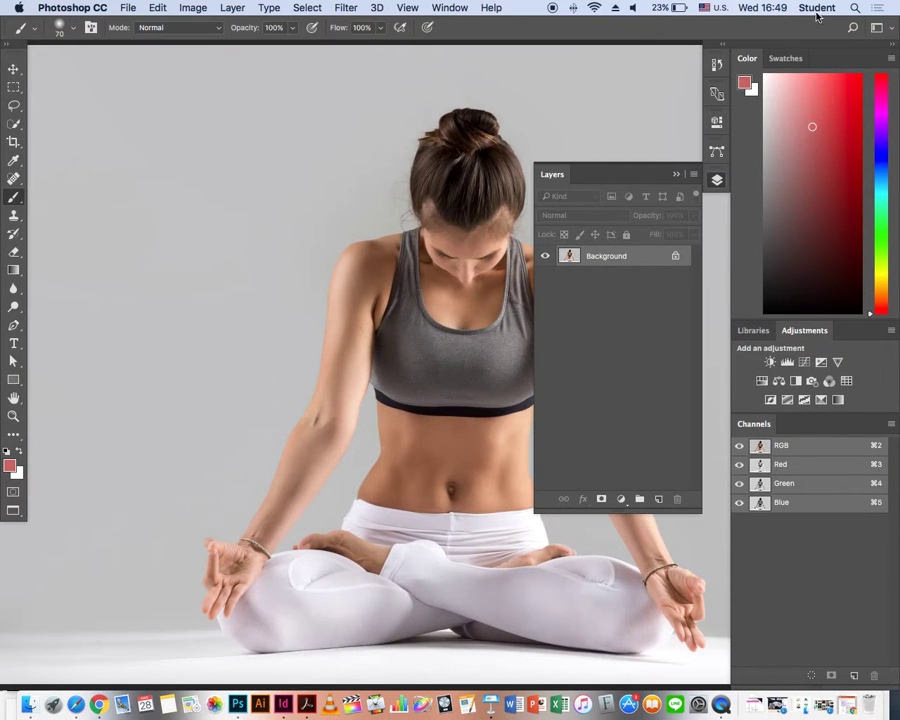
{"action": "left_click", "coordinate": [676, 175]}
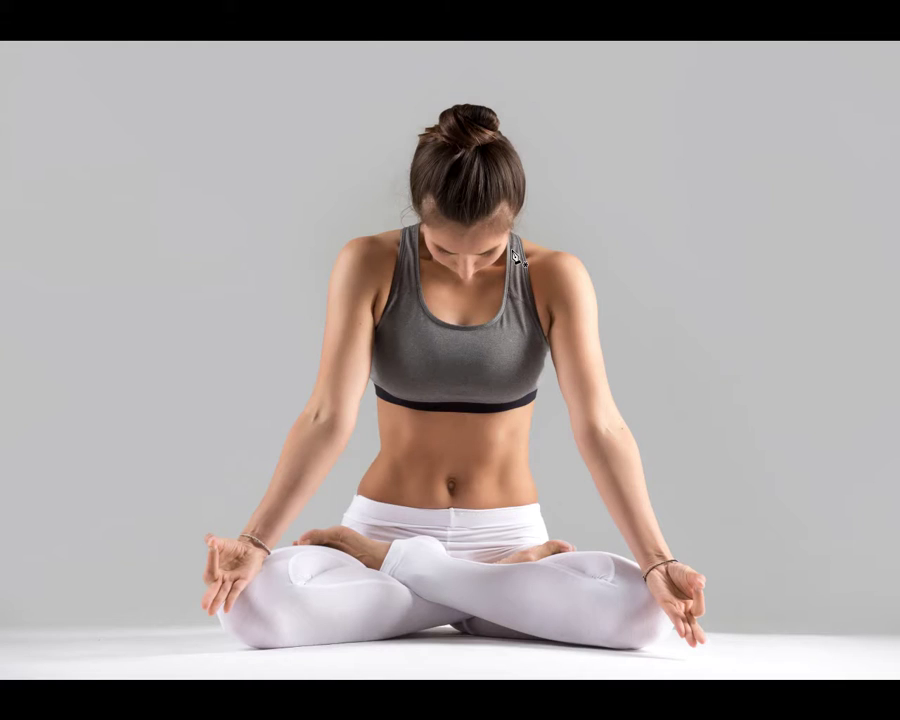
{"action": "key", "text": "z"}
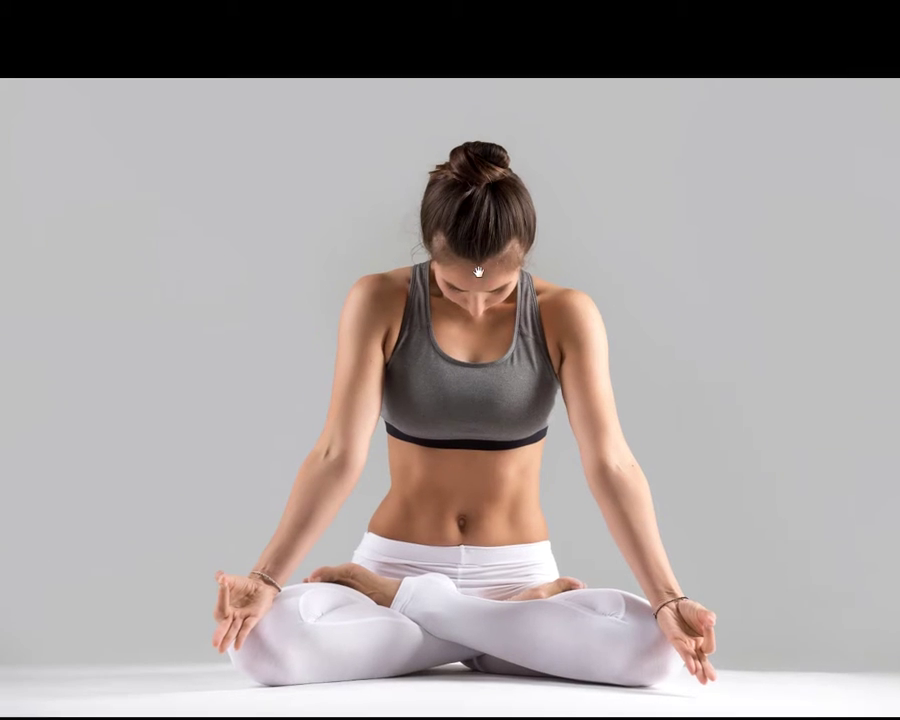
{"action": "left_click", "coordinate": [472, 266]}
{"action": "scroll", "coordinate": [464, 250], "scroll_direction": "left", "scroll_amount": 3}
- Trace a Pen path from her upper arm across the shoulder and up the side of her hair
{"action": "scroll", "coordinate": [400, 330], "scroll_direction": "down", "scroll_amount": 2}
{"action": "key", "text": "p"}
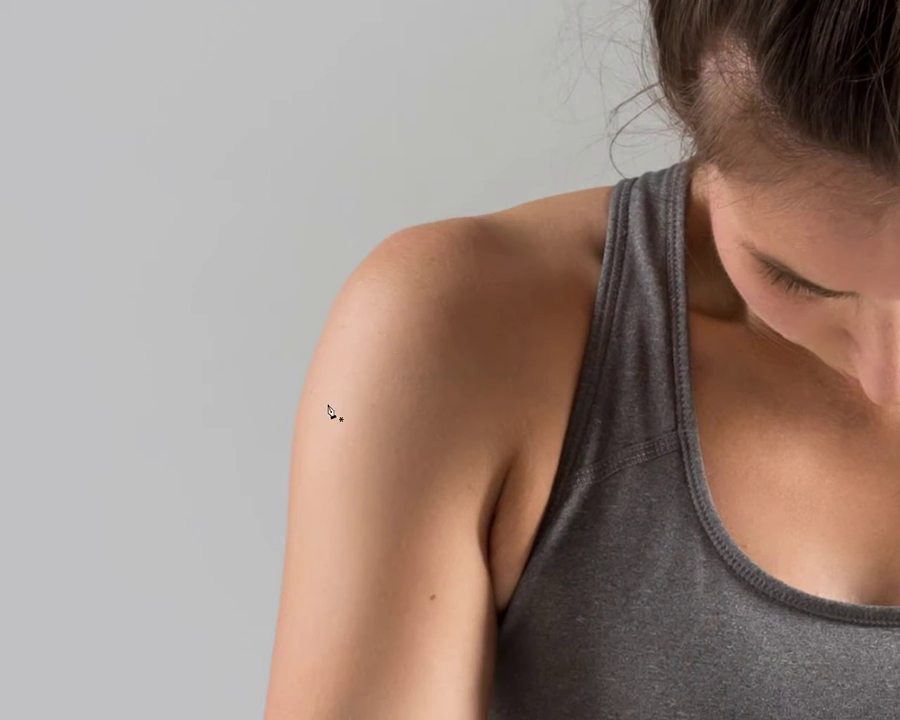
{"action": "left_click", "coordinate": [291, 459]}
{"action": "left_click_drag", "start_coordinate": [338, 297], "coordinate": [371, 252]}
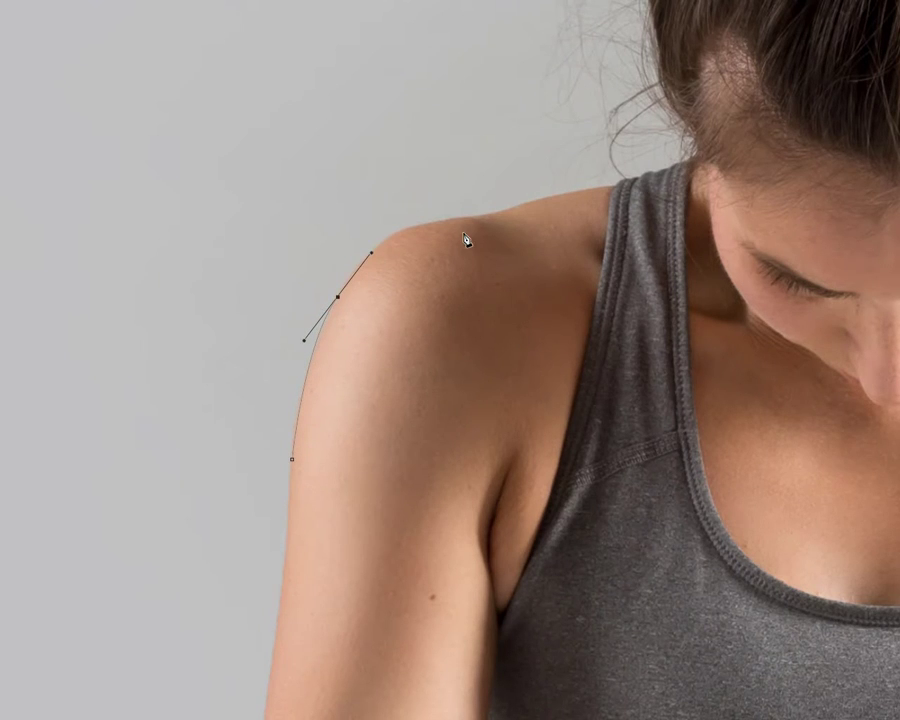
{"action": "left_click_drag", "start_coordinate": [453, 220], "coordinate": [520, 213]}
{"action": "mouse_move", "coordinate": [579, 192]}
{"action": "left_mouse_down"}
{"action": "mouse_move", "coordinate": [606, 187]}
{"action": "mouse_move", "coordinate": [590, 216]}
{"action": "left_mouse_up"}
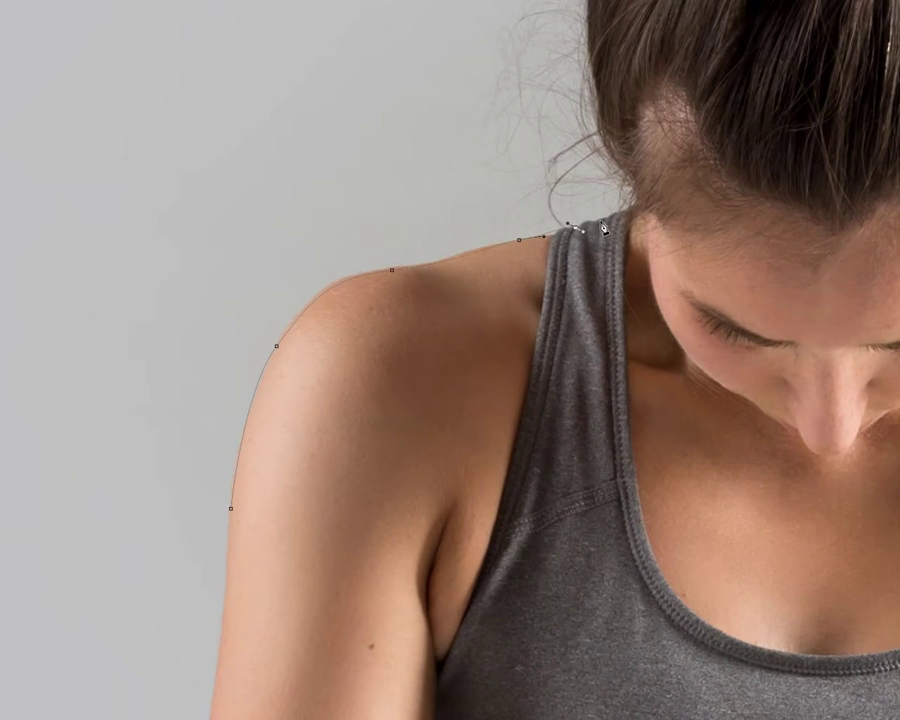
{"action": "mouse_move", "coordinate": [626, 200]}
{"action": "left_mouse_down"}
{"action": "mouse_move", "coordinate": [607, 282]}
{"action": "mouse_move", "coordinate": [517, 364]}
{"action": "left_mouse_up"}
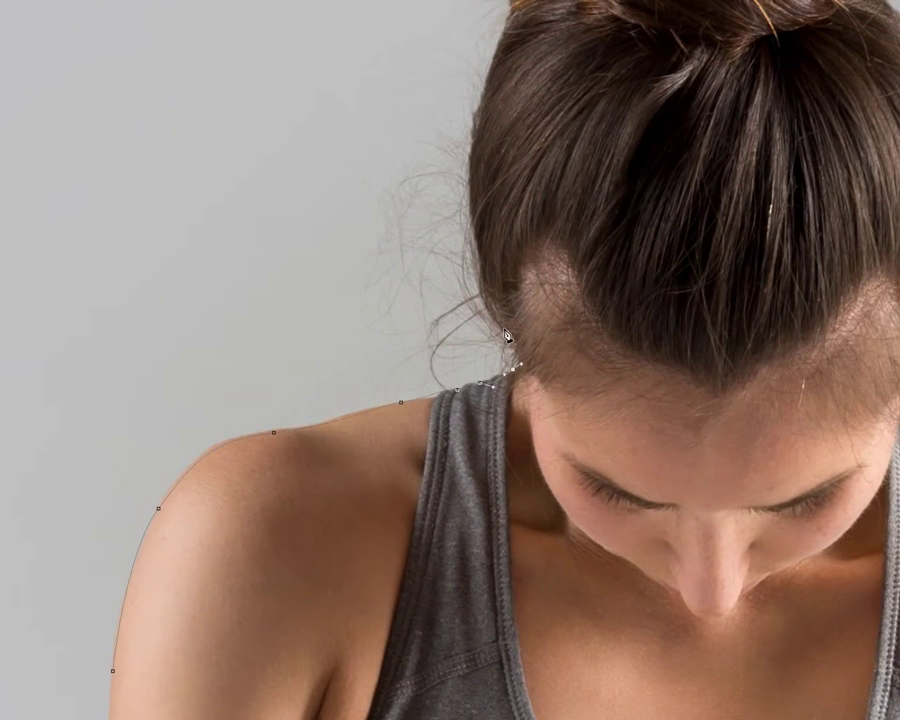
{"action": "left_click_drag", "start_coordinate": [504, 204], "coordinate": [462, 370]}
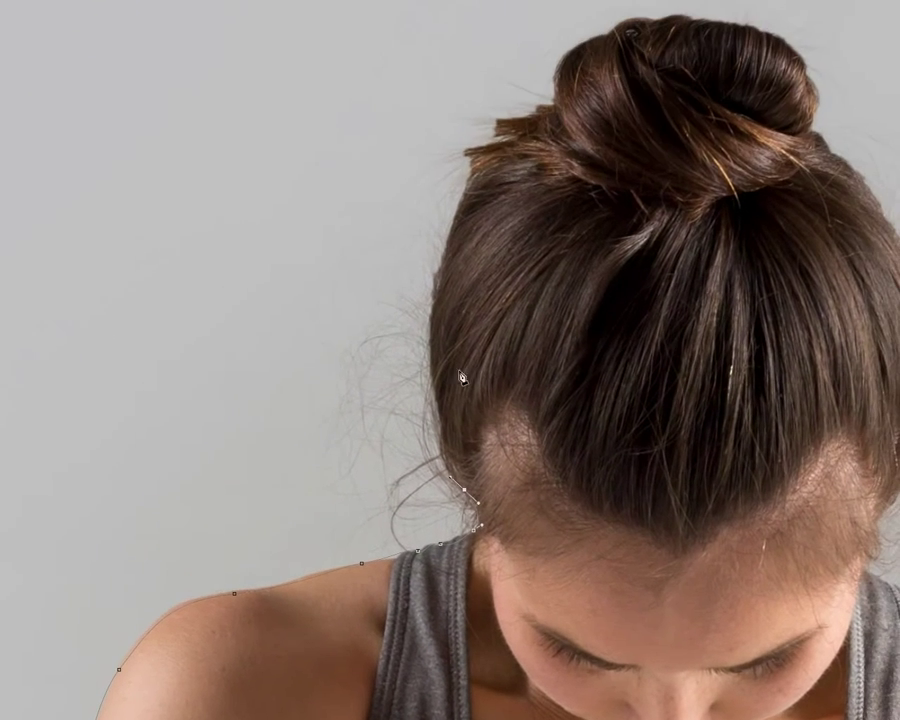
{"action": "mouse_move", "coordinate": [442, 422]}
{"action": "left_mouse_down"}
{"action": "mouse_move", "coordinate": [449, 390]}
{"action": "mouse_move", "coordinate": [434, 329]}
{"action": "left_mouse_up"}
{"action": "mouse_move", "coordinate": [444, 253]}
{"action": "left_mouse_down"}
{"action": "mouse_move", "coordinate": [482, 151]}
{"action": "mouse_move", "coordinate": [509, 137]}
{"action": "mouse_move", "coordinate": [540, 88]}
{"action": "left_mouse_up"}
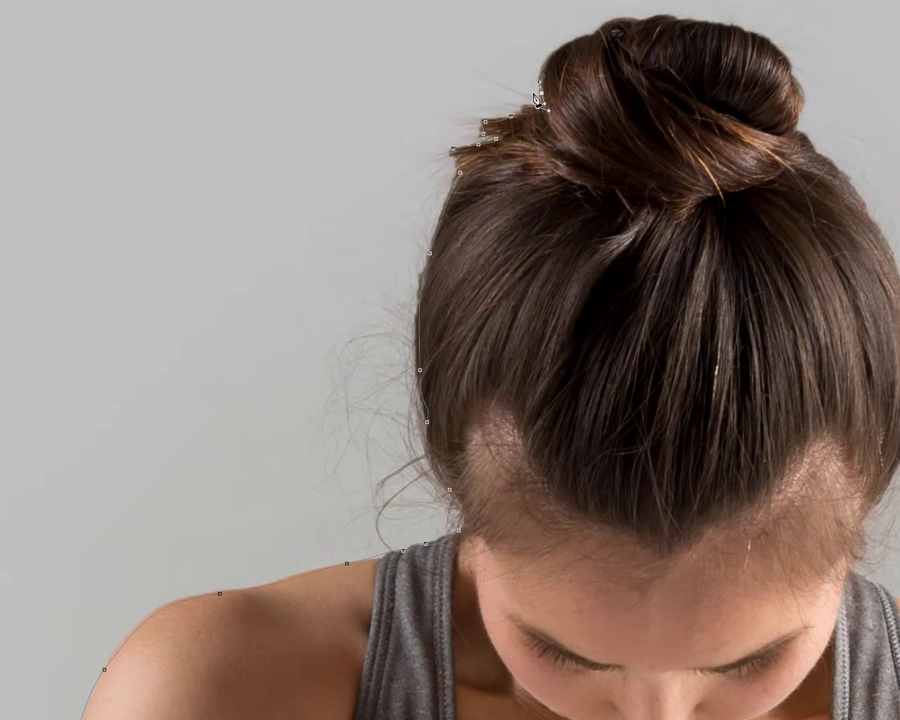
- Continue the Pen path over the top of the hair bun and down its right edge
{"action": "scroll", "coordinate": [555, 100], "scroll_direction": "up", "scroll_amount": 2}
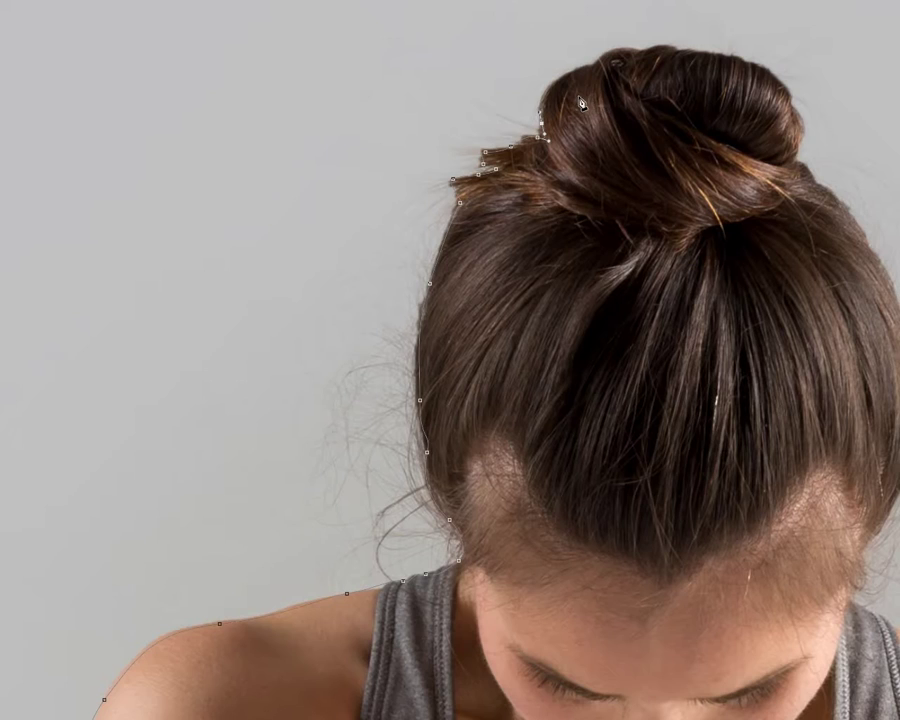
{"action": "scroll", "coordinate": [581, 103], "scroll_direction": "right", "scroll_amount": 3}
{"action": "scroll", "coordinate": [570, 112], "scroll_direction": "up", "scroll_amount": 4}
{"action": "left_click_drag", "start_coordinate": [551, 135], "coordinate": [558, 133]}
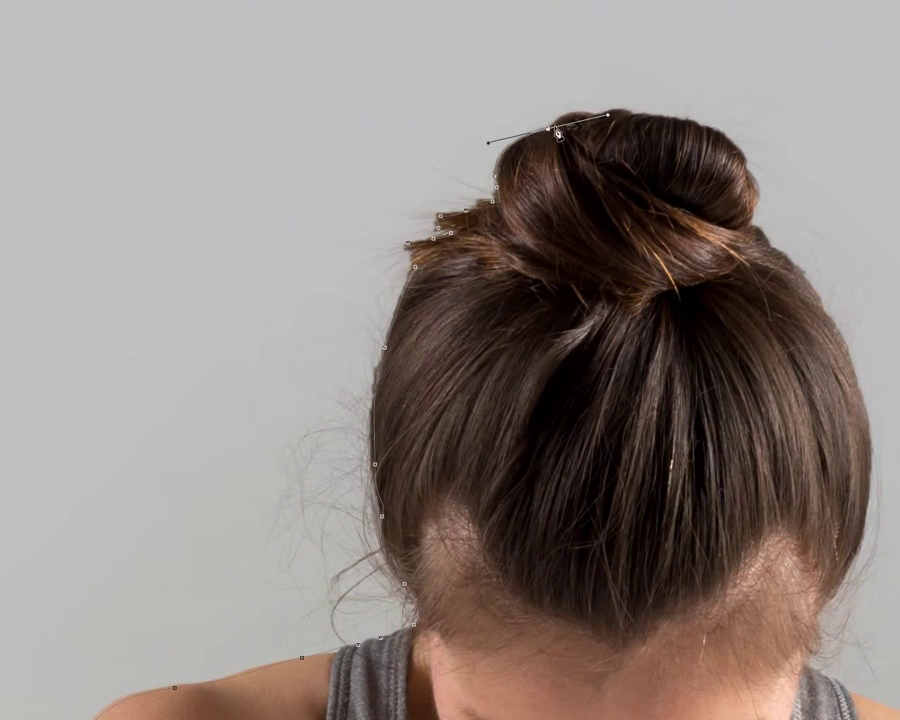
{"action": "left_click", "coordinate": [551, 131], "text": "alt"}
{"action": "left_click_drag", "start_coordinate": [594, 117], "coordinate": [622, 129]}
{"action": "mouse_move", "coordinate": [632, 114]}
{"action": "left_mouse_down"}
{"action": "mouse_move", "coordinate": [641, 126]}
{"action": "mouse_move", "coordinate": [658, 119]}
{"action": "left_mouse_up"}
{"action": "left_click_drag", "start_coordinate": [707, 143], "coordinate": [591, 139]}
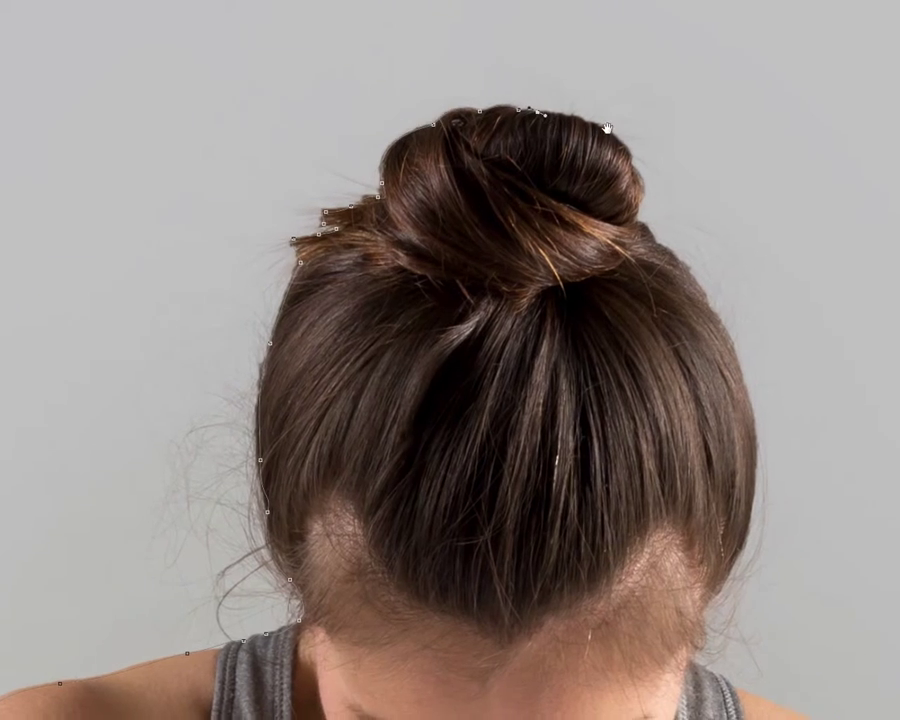
{"action": "left_click", "coordinate": [616, 137]}
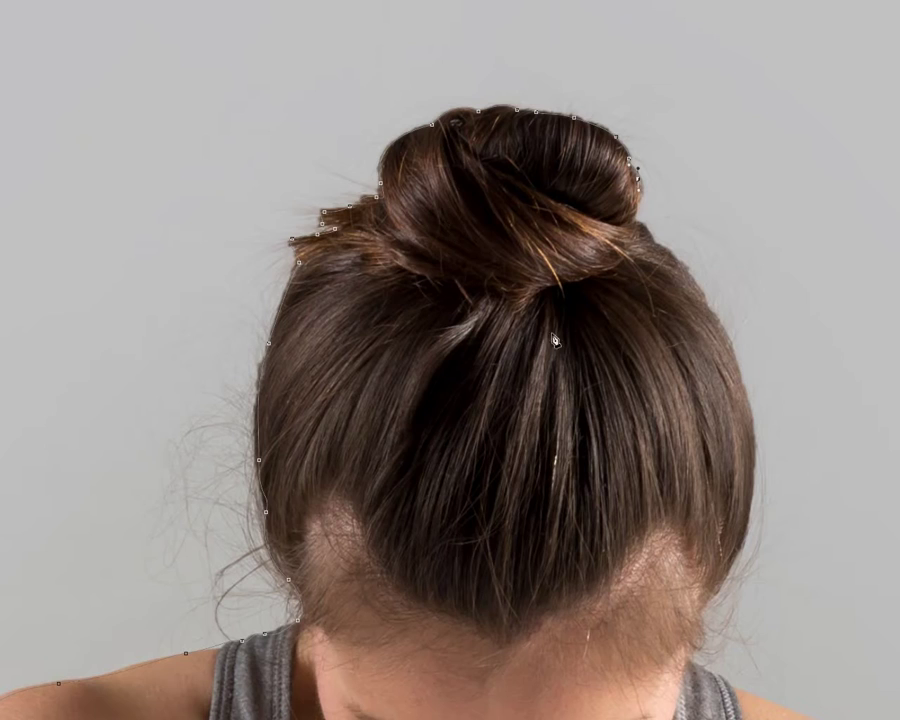
{"action": "left_click", "coordinate": [638, 199]}
{"action": "left_click", "coordinate": [652, 241]}
- Extend the path down the right side of her hair toward the neck
{"action": "scroll", "coordinate": [722, 287], "scroll_direction": "right", "scroll_amount": 3}
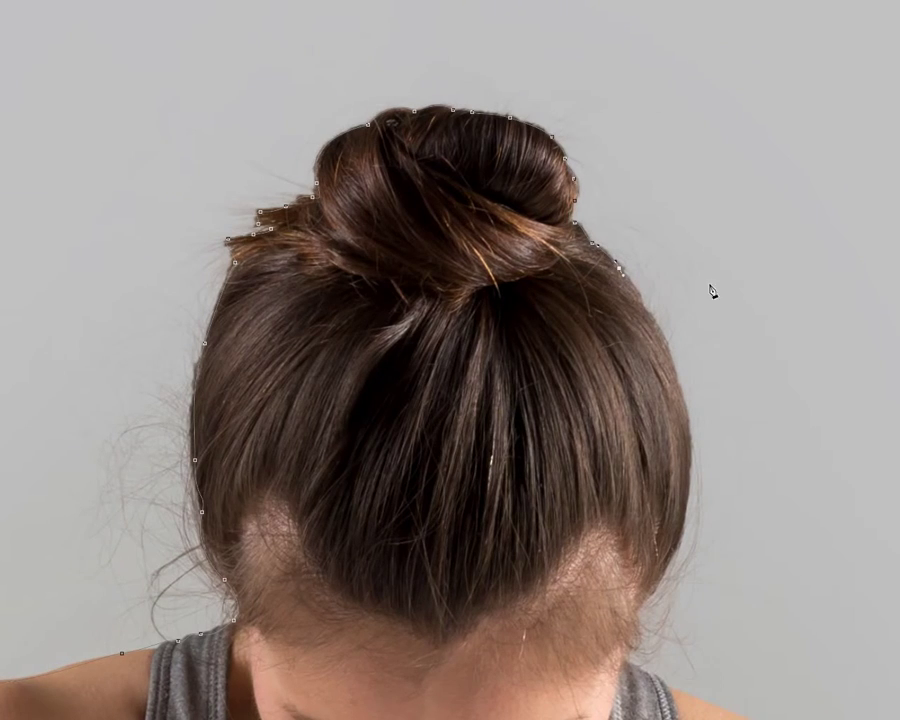
{"action": "mouse_move", "coordinate": [661, 331]}
{"action": "left_mouse_down"}
{"action": "mouse_move", "coordinate": [653, 337]}
{"action": "mouse_move", "coordinate": [650, 320]}
{"action": "left_mouse_up"}
{"action": "scroll", "coordinate": [706, 442], "scroll_direction": "down", "scroll_amount": 2}
{"action": "scroll", "coordinate": [692, 426], "scroll_direction": "down", "scroll_amount": 3}
{"action": "left_click_drag", "start_coordinate": [688, 296], "coordinate": [680, 355]}
{"action": "left_click_drag", "start_coordinate": [657, 402], "coordinate": [622, 491]}
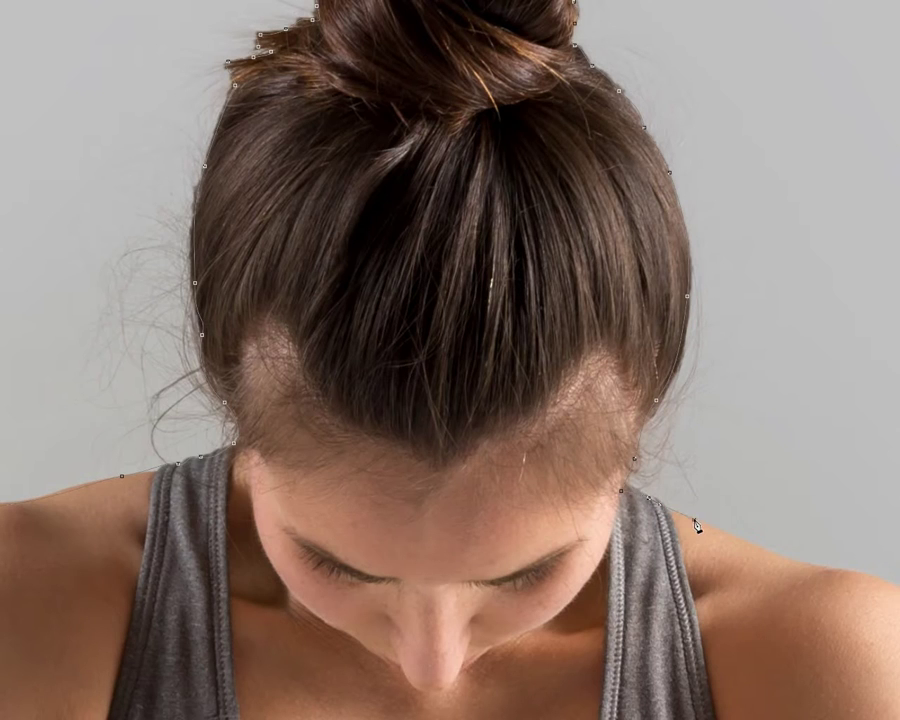
- Extend the path over the right shoulder and down the upper arm and forearm
{"action": "scroll", "coordinate": [700, 510], "scroll_direction": "down", "scroll_amount": 3}
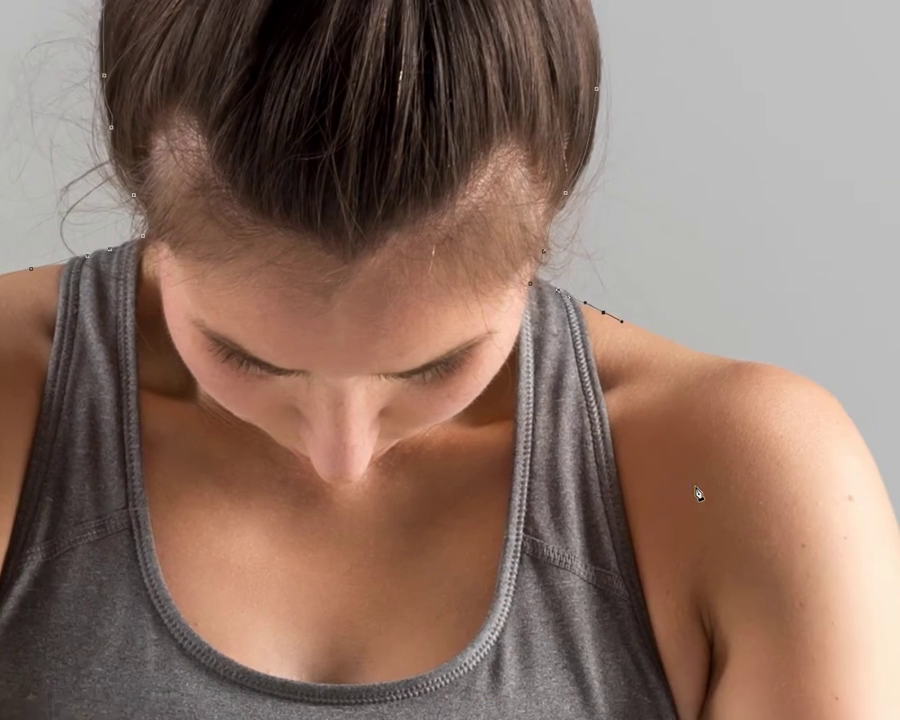
{"action": "scroll", "coordinate": [620, 380], "scroll_direction": "right", "scroll_amount": 4}
{"action": "left_click_drag", "start_coordinate": [588, 340], "coordinate": [622, 362]}
{"action": "scroll", "coordinate": [625, 370], "scroll_direction": "down", "scroll_amount": 1}
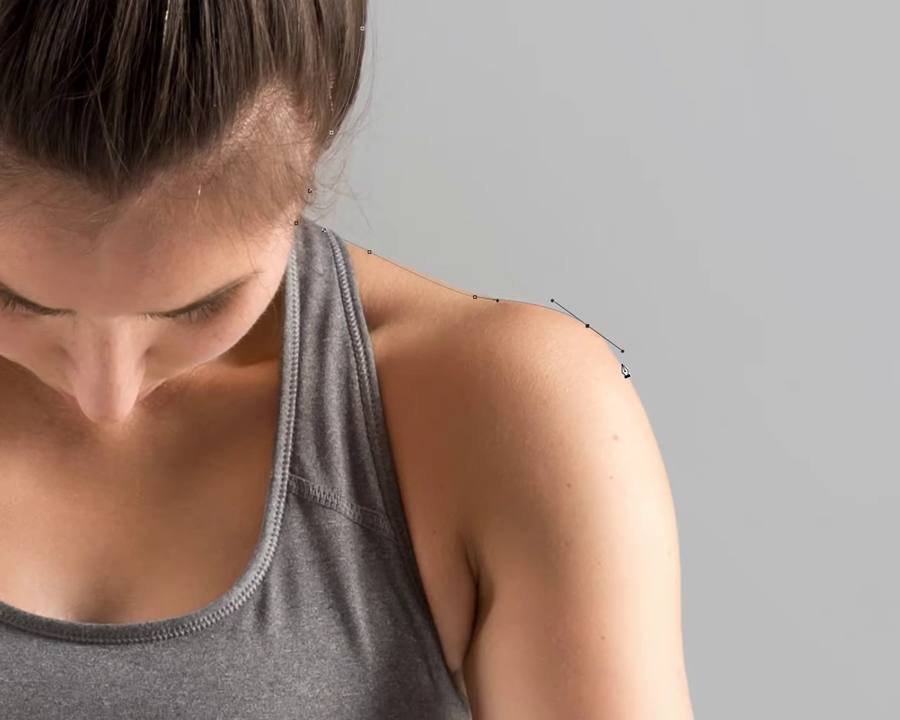
{"action": "key", "text": "ctrl+minus"}
{"action": "scroll", "coordinate": [622, 368], "scroll_direction": "down", "scroll_amount": 2}
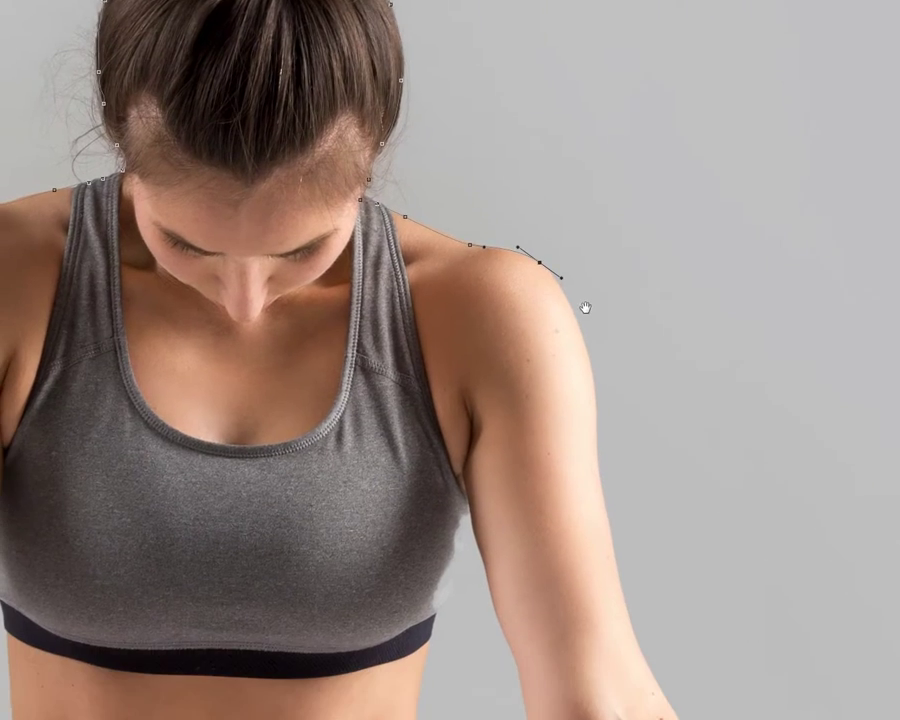
{"action": "scroll", "coordinate": [610, 355], "scroll_direction": "down", "scroll_amount": 1}
{"action": "left_click_drag", "start_coordinate": [587, 337], "coordinate": [591, 371]}
{"action": "scroll", "coordinate": [604, 428], "scroll_direction": "down", "scroll_amount": 2}
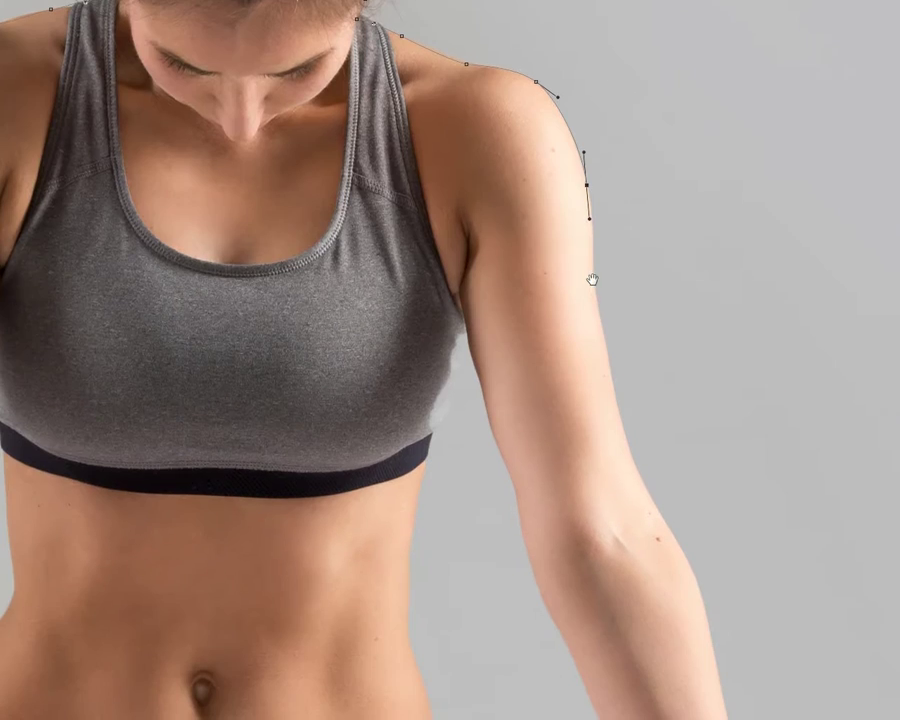
{"action": "left_click_drag", "start_coordinate": [601, 313], "coordinate": [600, 338]}
{"action": "scroll", "coordinate": [631, 346], "scroll_direction": "down", "scroll_amount": 3}
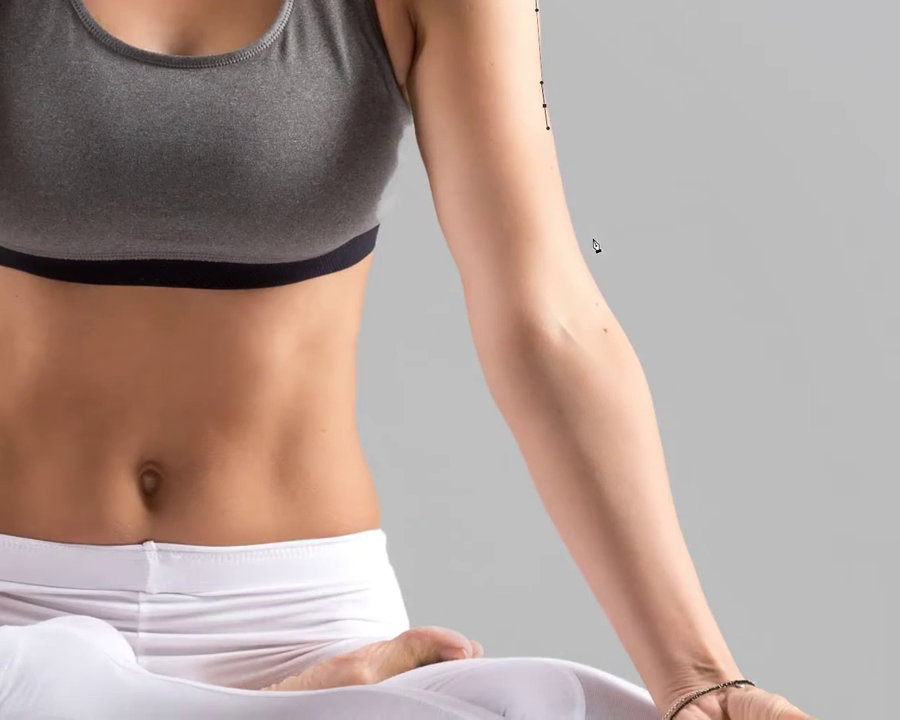
{"action": "left_click_drag", "start_coordinate": [579, 250], "coordinate": [590, 275]}
{"action": "left_click_drag", "start_coordinate": [644, 372], "coordinate": [663, 420]}
{"action": "scroll", "coordinate": [683, 535], "scroll_direction": "down", "scroll_amount": 3}
- Trace around the wrist and fingers, breaking handles at fingertips, then along the leg's lower edge
{"action": "left_click_drag", "start_coordinate": [698, 500], "coordinate": [706, 510]}
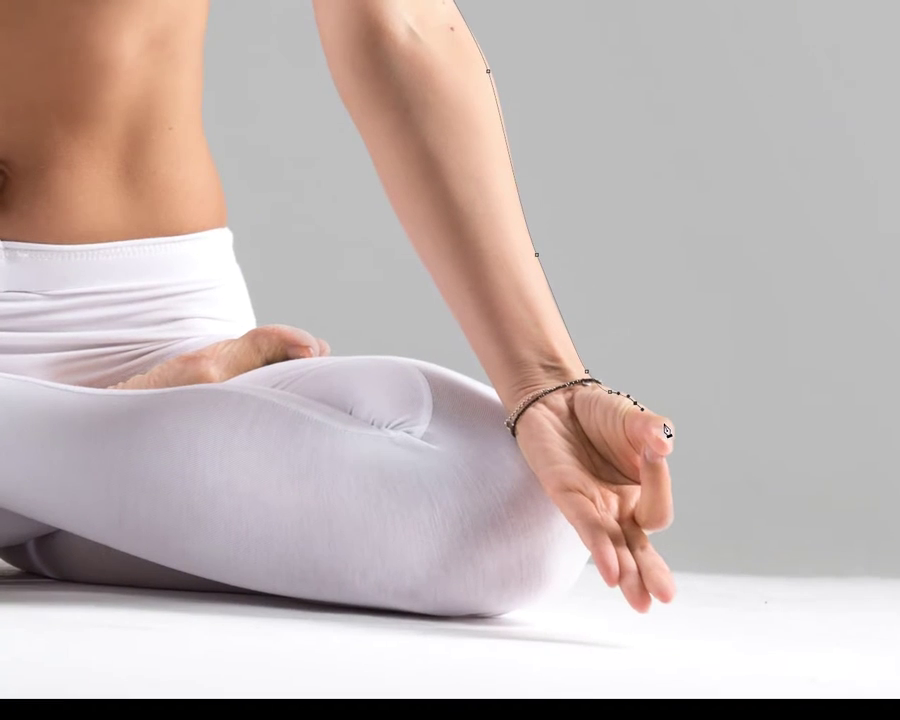
{"action": "left_click", "coordinate": [666, 423]}
{"action": "left_click_drag", "start_coordinate": [673, 431], "coordinate": [675, 445]}
{"action": "left_click", "coordinate": [668, 457], "text": "ctrl"}
{"action": "left_click_drag", "start_coordinate": [670, 522], "coordinate": [646, 531]}
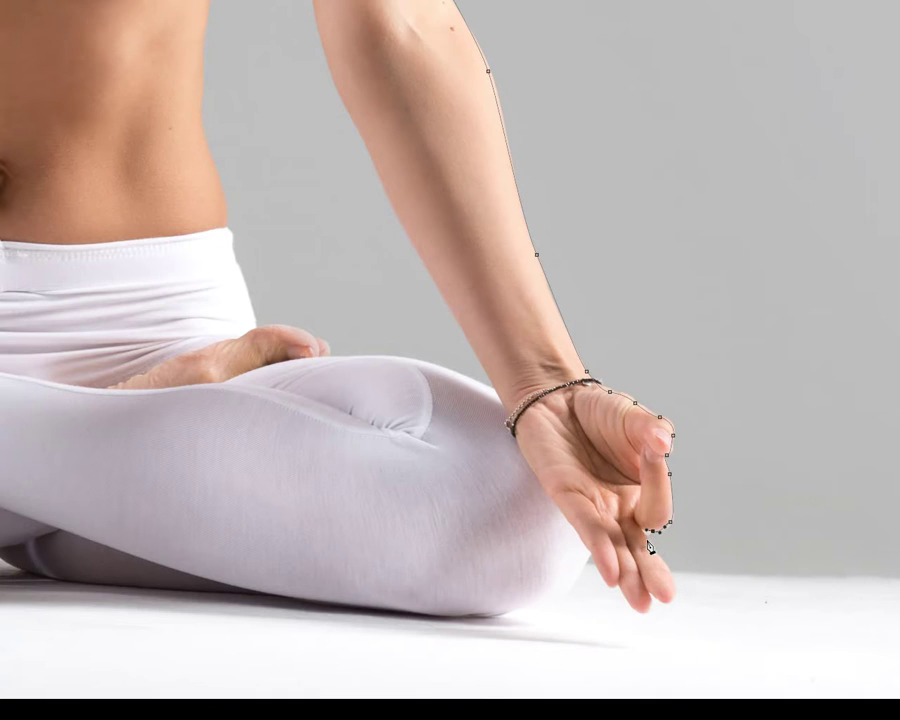
{"action": "left_click_drag", "start_coordinate": [668, 600], "coordinate": [650, 592]}
{"action": "left_click_drag", "start_coordinate": [553, 595], "coordinate": [535, 604]}
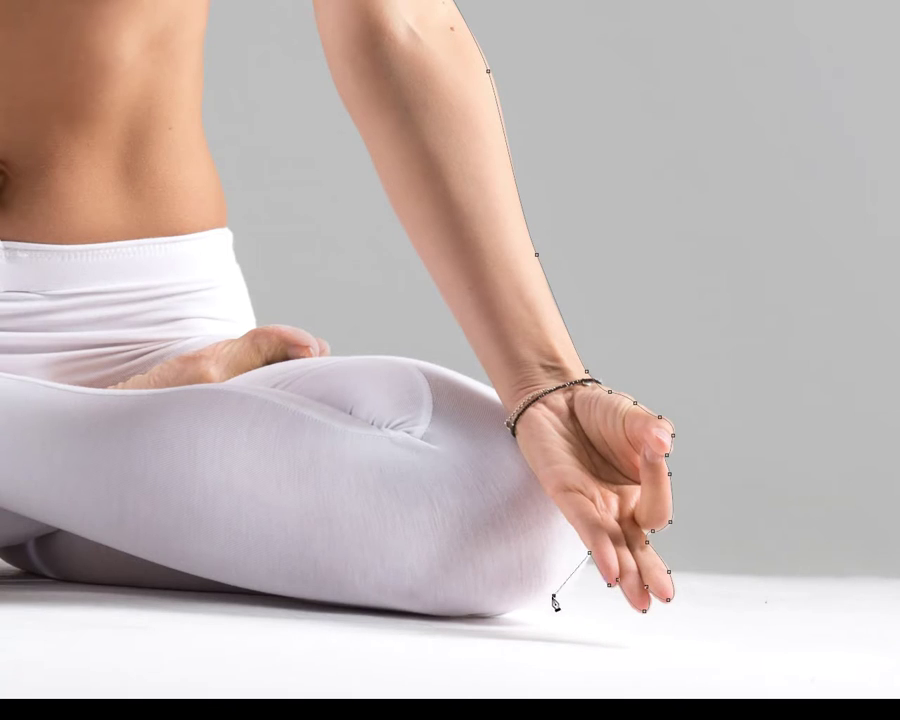
{"action": "mouse_move", "coordinate": [640, 527]}
{"action": "left_mouse_down"}
{"action": "mouse_move", "coordinate": [563, 543]}
{"action": "mouse_move", "coordinate": [512, 507]}
{"action": "left_mouse_up"}
- Extend the pen path leftward along the underside of the first leg
{"action": "scroll", "coordinate": [563, 543], "scroll_direction": "left", "scroll_amount": 5}
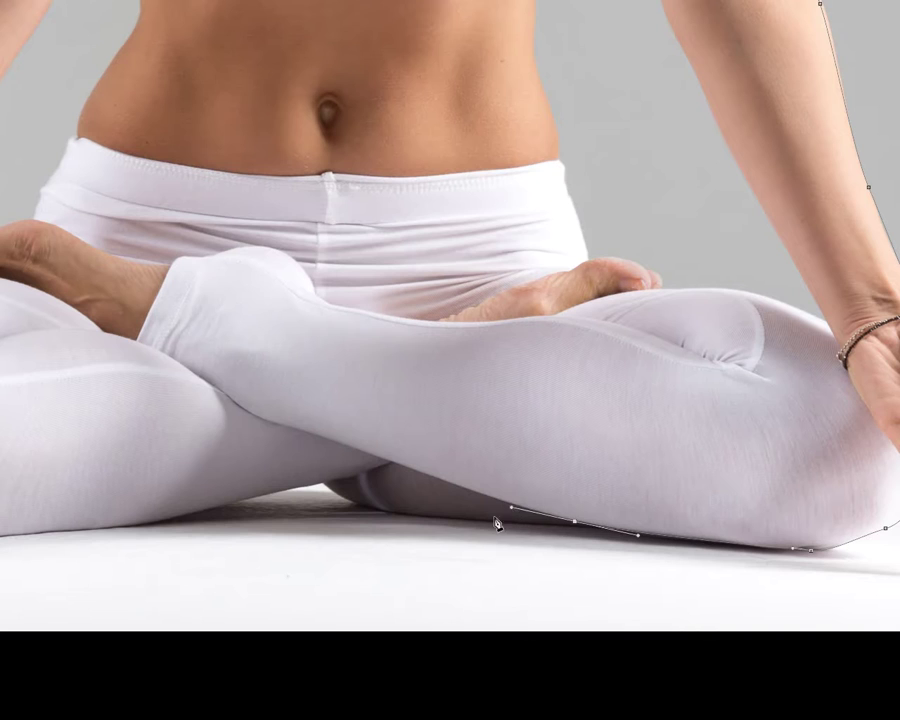
{"action": "left_click_drag", "start_coordinate": [580, 521], "coordinate": [600, 521]}
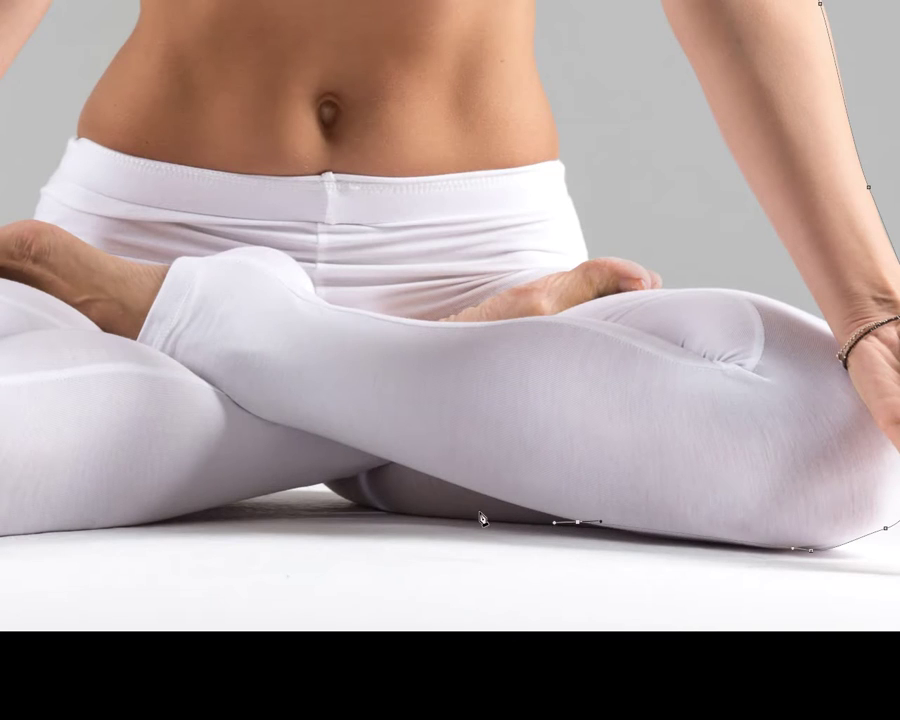
{"action": "left_click", "coordinate": [435, 514]}
{"action": "left_click", "coordinate": [351, 500]}
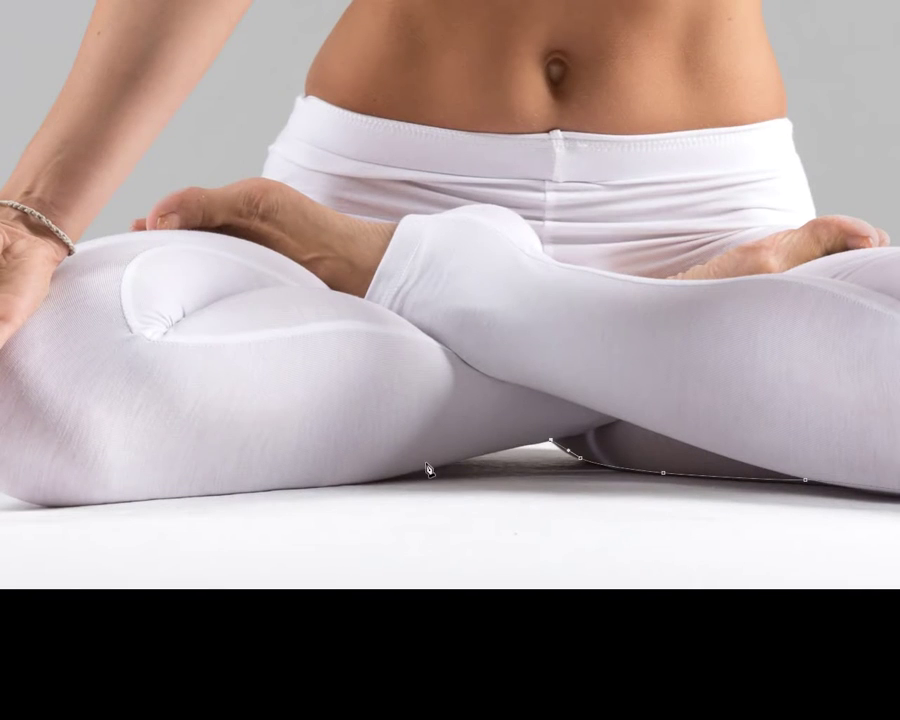
{"action": "left_click_drag", "start_coordinate": [389, 475], "coordinate": [357, 482]}
{"action": "left_click_drag", "start_coordinate": [297, 432], "coordinate": [598, 356]}
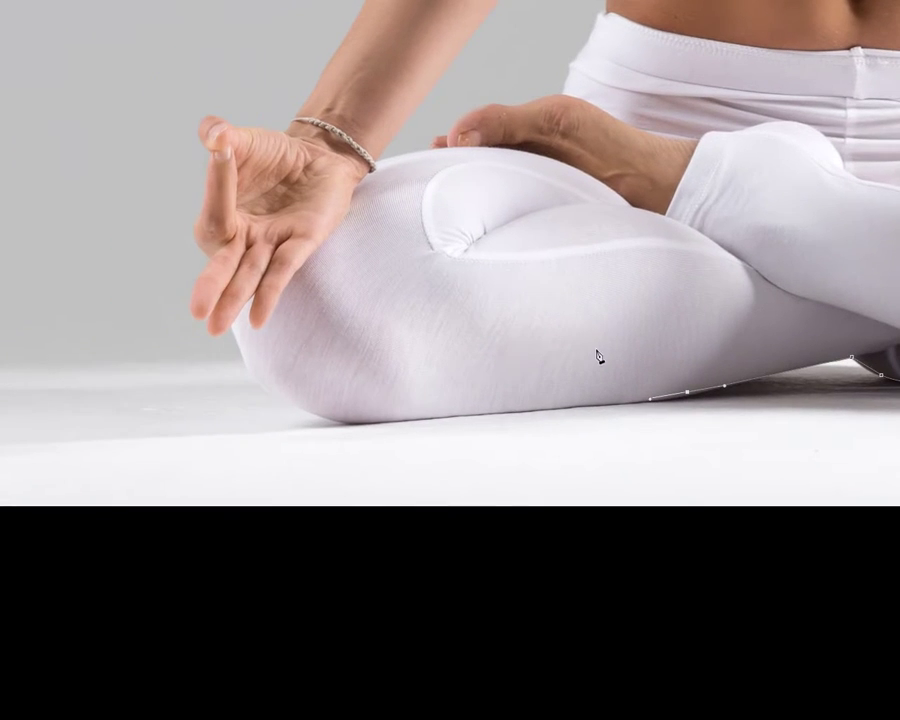
- Continue anchors along the other leg's bottom edge and up around the knee
{"action": "left_click", "coordinate": [494, 411]}
{"action": "left_click", "coordinate": [461, 413]}
{"action": "left_click", "coordinate": [388, 416]}
{"action": "left_click", "coordinate": [339, 418]}
{"action": "left_click_drag", "start_coordinate": [306, 413], "coordinate": [257, 384]}
{"action": "left_click", "coordinate": [263, 384]}
{"action": "left_click", "coordinate": [232, 324]}
- Outline the fingers of the other hand, ending with an anchor at the wrist
{"action": "mouse_move", "coordinate": [210, 314]}
{"action": "left_mouse_down"}
{"action": "mouse_move", "coordinate": [191, 303]}
{"action": "mouse_move", "coordinate": [217, 259]}
{"action": "left_mouse_up"}
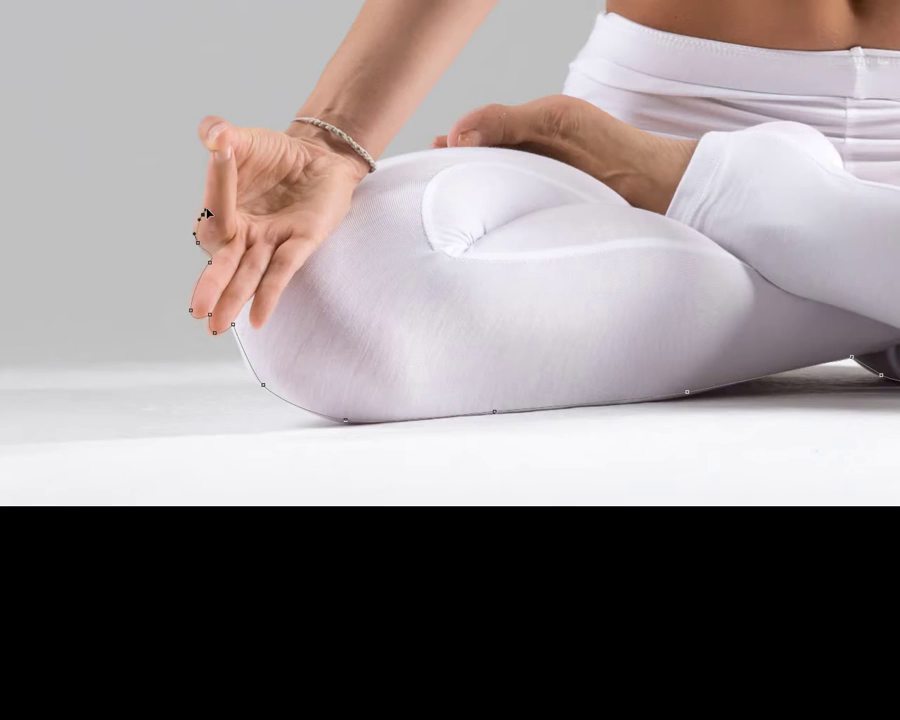
{"action": "scroll", "coordinate": [207, 213], "scroll_direction": "up", "scroll_amount": 5}
{"action": "left_click", "coordinate": [236, 266]}
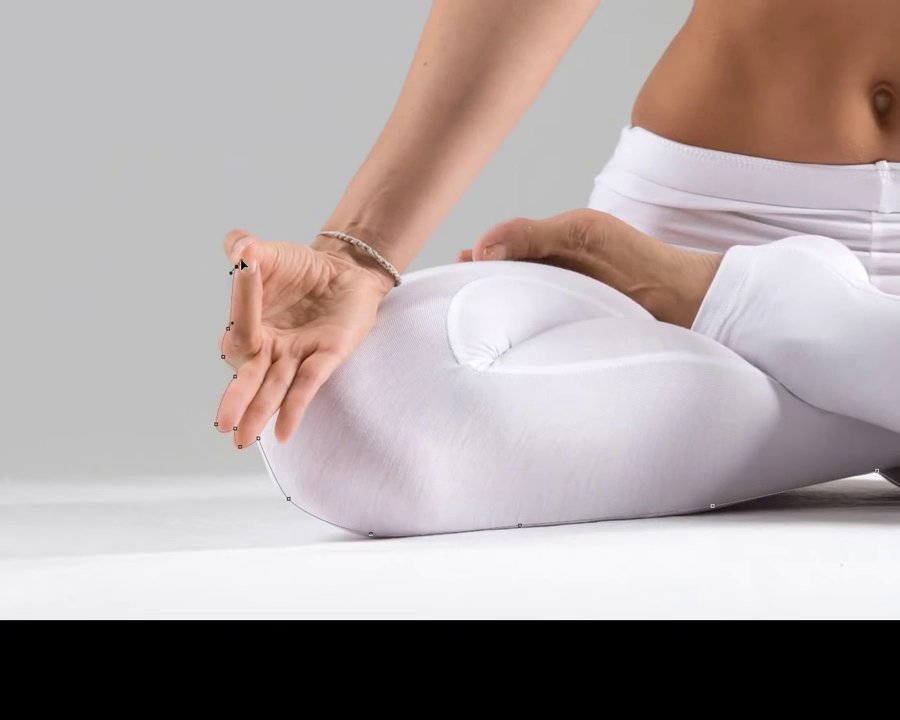
{"action": "left_click_drag", "start_coordinate": [230, 232], "coordinate": [246, 218]}
{"action": "left_click", "coordinate": [300, 250]}
{"action": "scroll", "coordinate": [357, 425], "scroll_direction": "up", "scroll_amount": 10}
- Trace the outer edge of the left arm up toward the shoulder
{"action": "left_click_drag", "start_coordinate": [349, 383], "coordinate": [365, 362]}
{"action": "left_click_drag", "start_coordinate": [413, 292], "coordinate": [344, 536]}
{"action": "left_click_drag", "start_coordinate": [340, 466], "coordinate": [369, 438]}
{"action": "left_click_drag", "start_coordinate": [407, 333], "coordinate": [412, 303]}
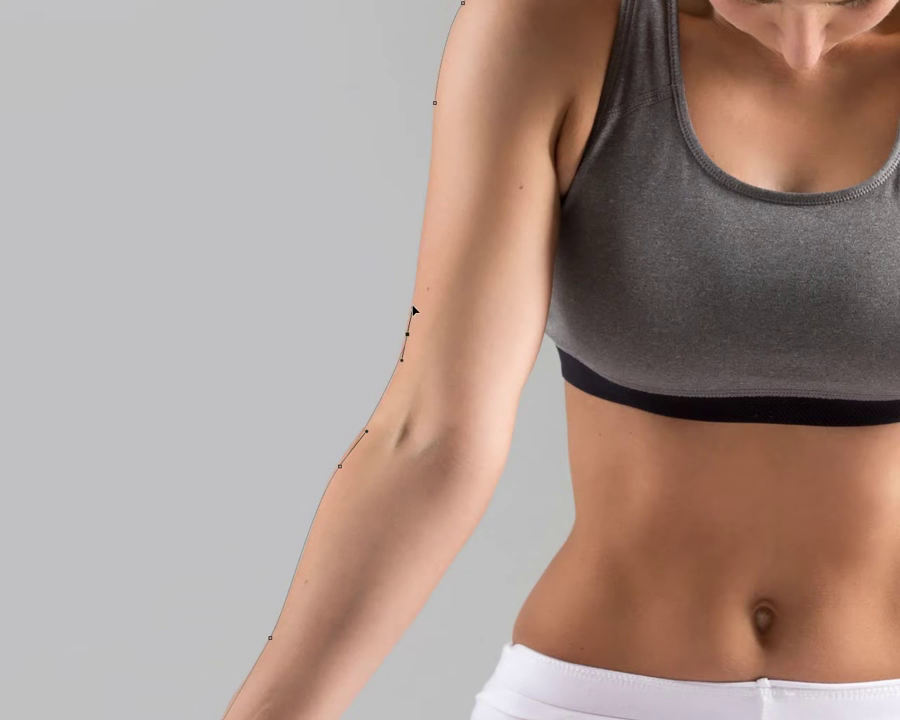
{"action": "left_click_drag", "start_coordinate": [435, 102], "coordinate": [436, 72]}
{"action": "left_click_drag", "start_coordinate": [549, 339], "coordinate": [508, 191]}
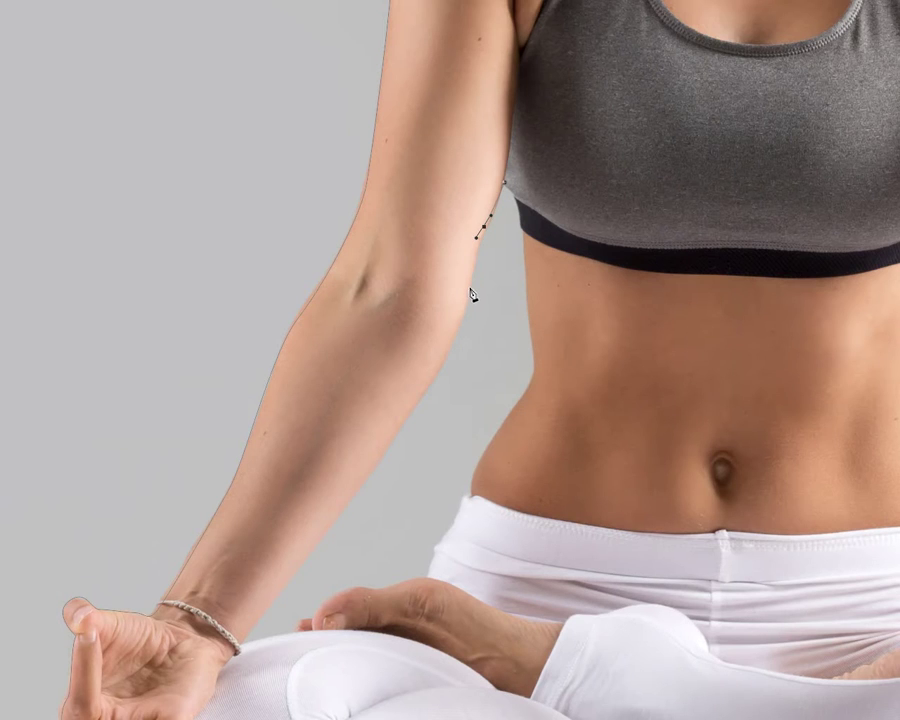
- Bring the path down the inner edge of the arm to the wrist
{"action": "left_click_drag", "start_coordinate": [425, 393], "coordinate": [400, 425]}
{"action": "left_click_drag", "start_coordinate": [349, 499], "coordinate": [340, 512]}
{"action": "left_click_drag", "start_coordinate": [295, 568], "coordinate": [284, 590]}
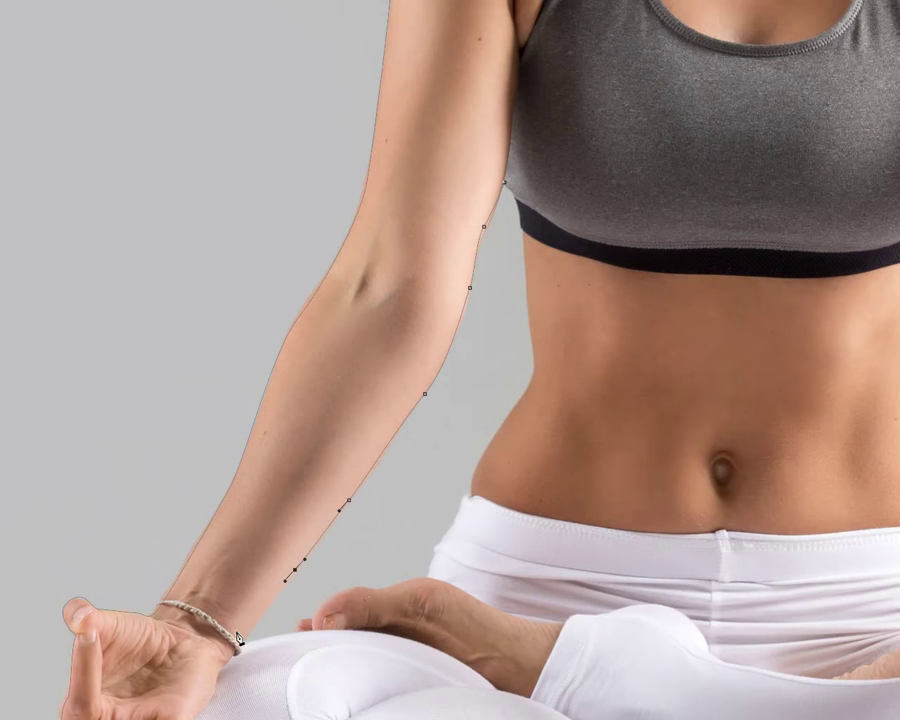
{"action": "mouse_move", "coordinate": [242, 645]}
{"action": "left_mouse_down"}
{"action": "mouse_move", "coordinate": [291, 641]}
{"action": "mouse_move", "coordinate": [315, 621]}
{"action": "left_mouse_up"}
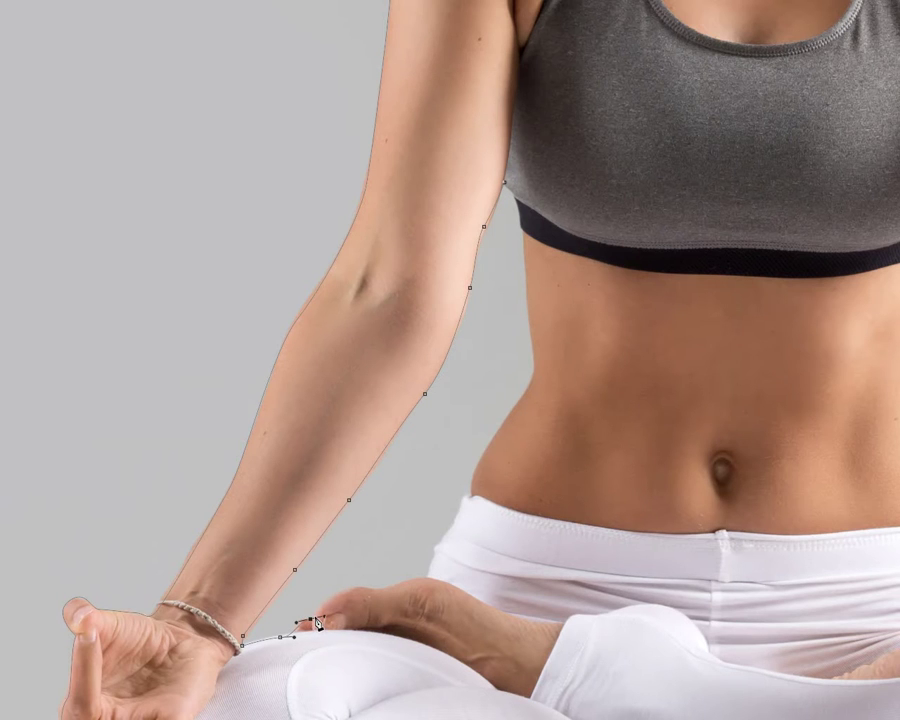
- Trace the top of the foot from the big toe to its end
{"action": "scroll", "coordinate": [316, 620], "scroll_direction": "up", "scroll_amount": 3}
{"action": "scroll", "coordinate": [316, 620], "scroll_direction": "down", "scroll_amount": 1}
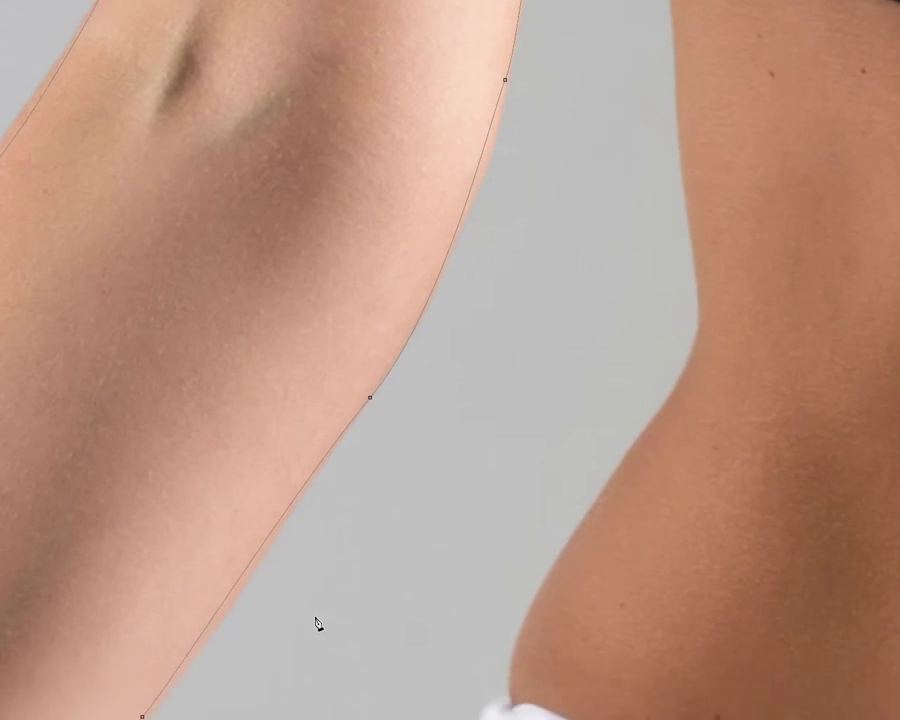
{"action": "scroll", "coordinate": [316, 621], "scroll_direction": "down", "scroll_amount": 4}
{"action": "scroll", "coordinate": [316, 622], "scroll_direction": "down", "scroll_amount": 5}
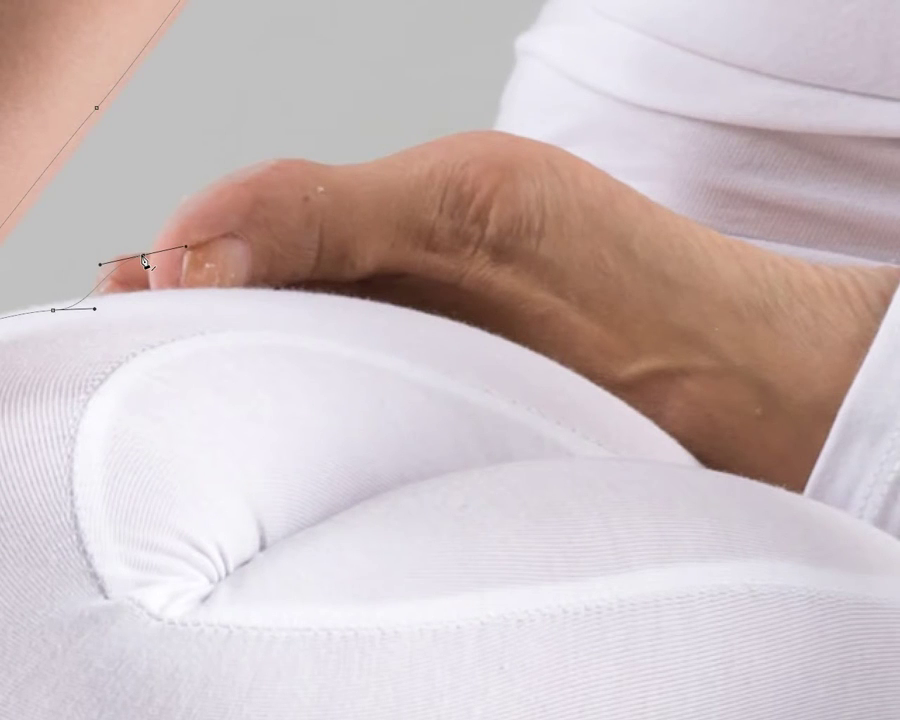
{"action": "left_click_drag", "start_coordinate": [182, 205], "coordinate": [201, 192]}
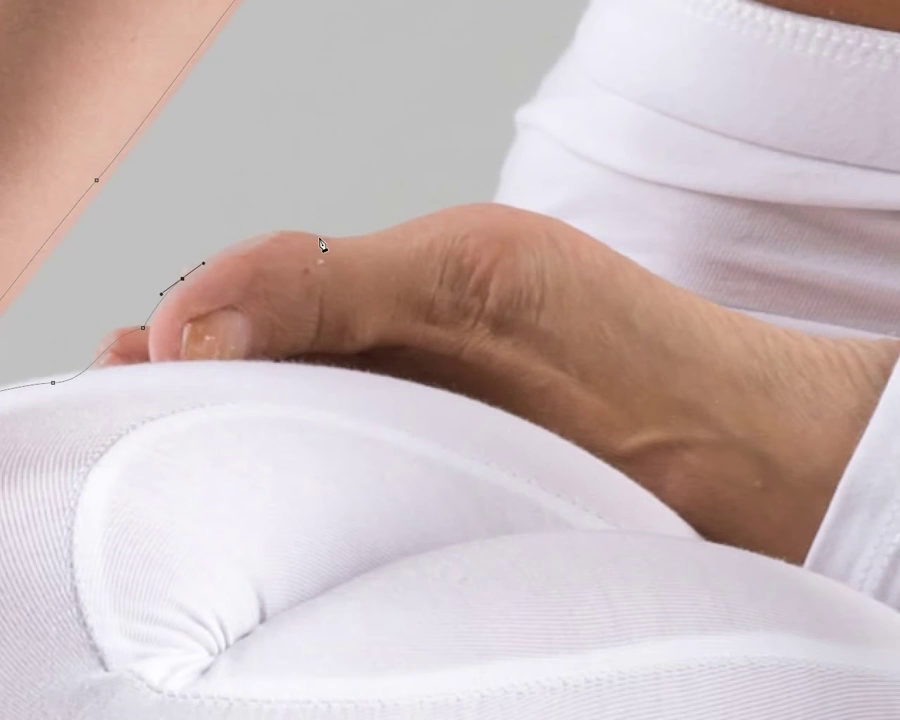
{"action": "left_click_drag", "start_coordinate": [314, 233], "coordinate": [368, 240]}
{"action": "left_click_drag", "start_coordinate": [450, 208], "coordinate": [483, 208]}
{"action": "left_click", "coordinate": [491, 193]}
- Trace up the waistband edge onto the waist, redoing one over-long curve
{"action": "scroll", "coordinate": [505, 215], "scroll_direction": "up", "scroll_amount": 1}
{"action": "scroll", "coordinate": [514, 246], "scroll_direction": "up", "scroll_amount": 3}
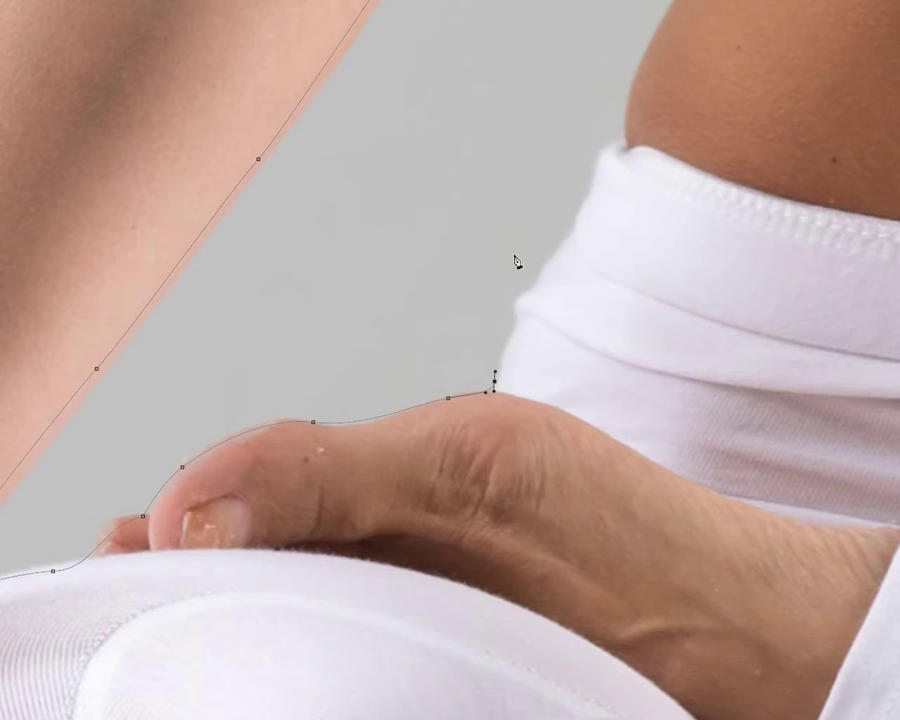
{"action": "scroll", "coordinate": [508, 320], "scroll_direction": "up", "scroll_amount": 1}
{"action": "scroll", "coordinate": [510, 376], "scroll_direction": "up", "scroll_amount": 1}
{"action": "left_click_drag", "start_coordinate": [517, 366], "coordinate": [534, 328]}
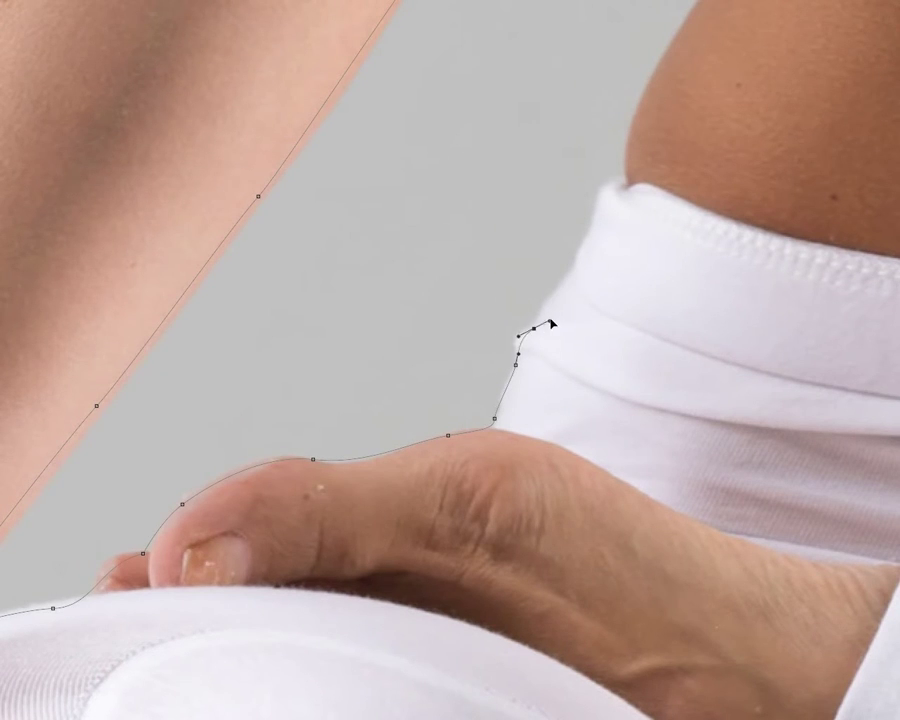
{"action": "key", "text": "ctrl+z"}
{"action": "mouse_move", "coordinate": [532, 327]}
{"action": "left_mouse_down"}
{"action": "mouse_move", "coordinate": [547, 319]}
{"action": "mouse_move", "coordinate": [587, 229]}
{"action": "left_mouse_up"}
{"action": "scroll", "coordinate": [594, 214], "scroll_direction": "up", "scroll_amount": 2}
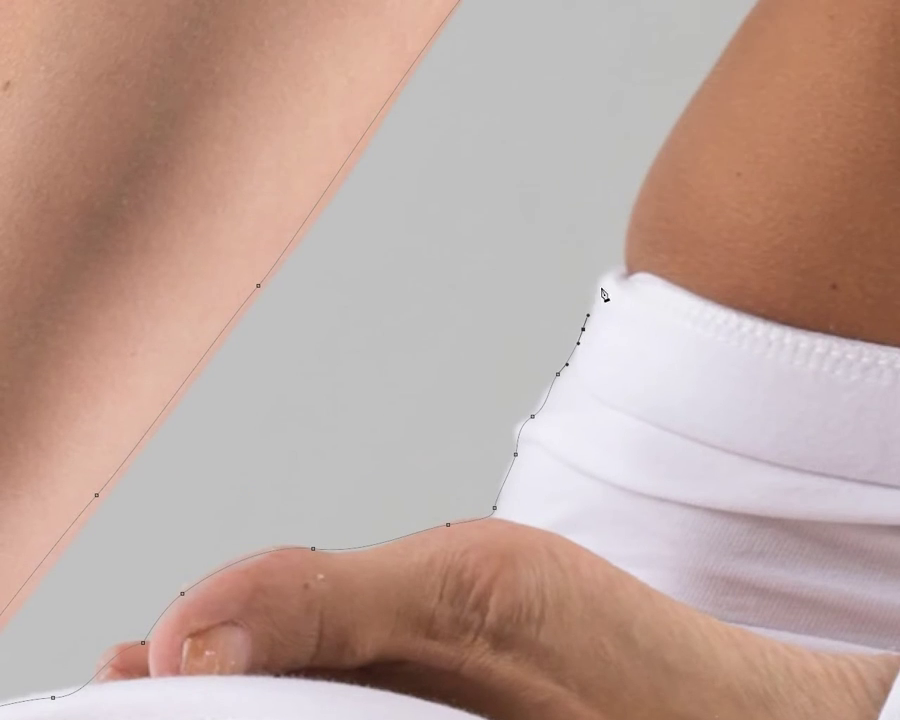
{"action": "left_click_drag", "start_coordinate": [626, 267], "coordinate": [650, 270]}
- Follow the side of the waist to the crop top and close the path at its start
{"action": "scroll", "coordinate": [630, 272], "scroll_direction": "up", "scroll_amount": 2}
{"action": "scroll", "coordinate": [630, 272], "scroll_direction": "right", "scroll_amount": 2}
{"action": "scroll", "coordinate": [454, 344], "scroll_direction": "up", "scroll_amount": 4}
{"action": "scroll", "coordinate": [454, 344], "scroll_direction": "right", "scroll_amount": 5}
{"action": "left_click_drag", "start_coordinate": [370, 374], "coordinate": [461, 247]}
{"action": "scroll", "coordinate": [454, 347], "scroll_direction": "up", "scroll_amount": 3}
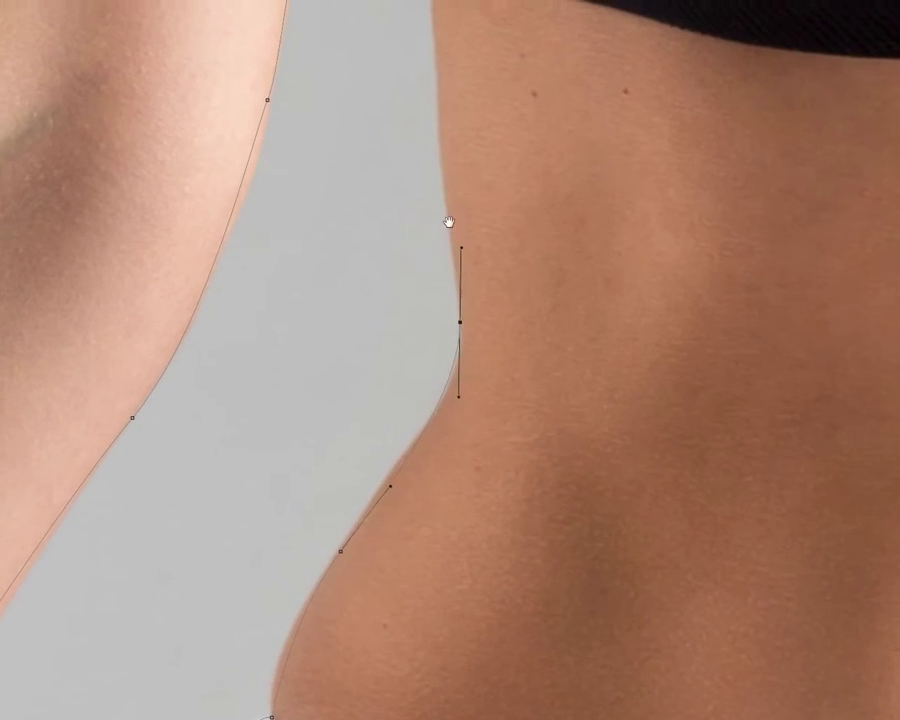
{"action": "scroll", "coordinate": [449, 222], "scroll_direction": "up", "scroll_amount": 5}
{"action": "mouse_move", "coordinate": [421, 353]}
{"action": "left_mouse_down"}
{"action": "mouse_move", "coordinate": [428, 331]}
{"action": "mouse_move", "coordinate": [420, 300]}
{"action": "left_mouse_up"}
{"action": "left_click_drag", "start_coordinate": [406, 184], "coordinate": [395, 128]}
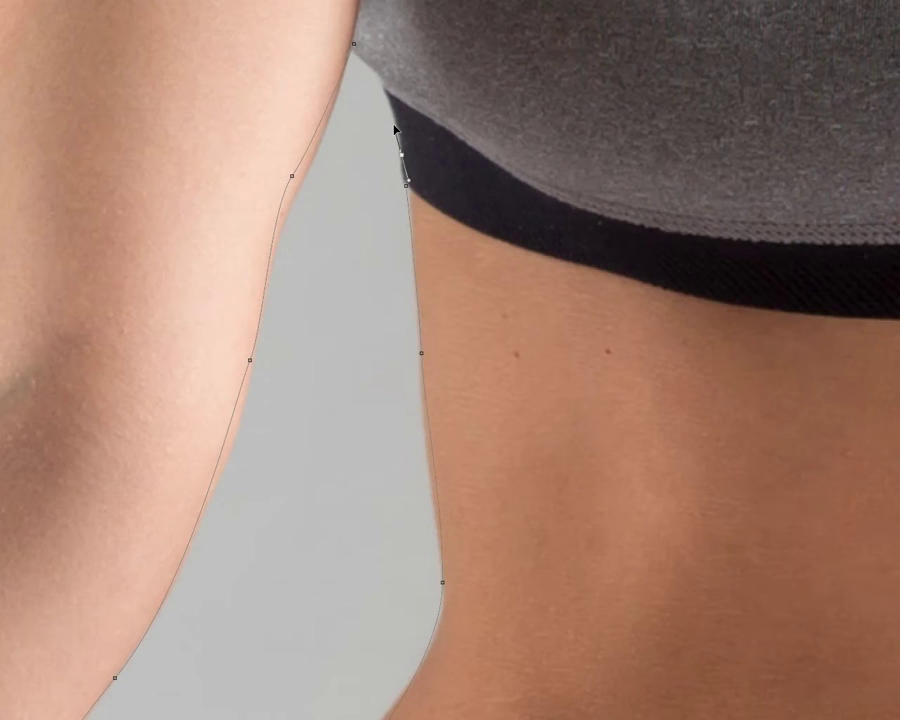
{"action": "left_click_drag", "start_coordinate": [353, 44], "coordinate": [328, 31]}
- Start a second path with curved anchors up the woman's side toward the crop top
{"action": "scroll", "coordinate": [330, 27], "scroll_direction": "down", "scroll_amount": 5}
{"action": "left_click_drag", "start_coordinate": [727, 440], "coordinate": [448, 346]}
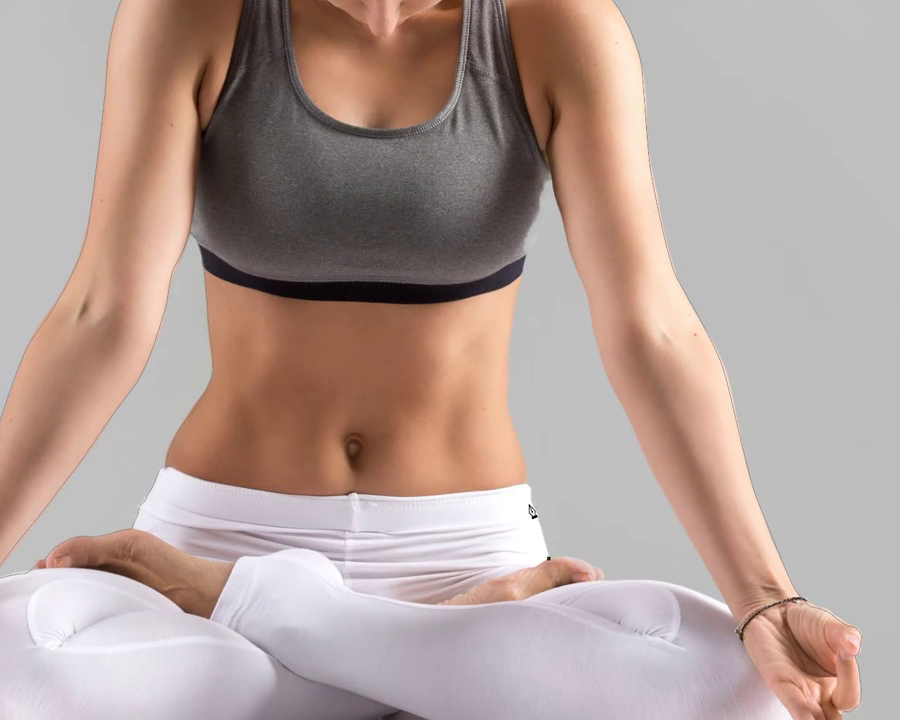
{"action": "left_click_drag", "start_coordinate": [524, 465], "coordinate": [520, 449]}
{"action": "left_click_drag", "start_coordinate": [507, 404], "coordinate": [504, 389]}
{"action": "left_click_drag", "start_coordinate": [511, 326], "coordinate": [514, 307]}
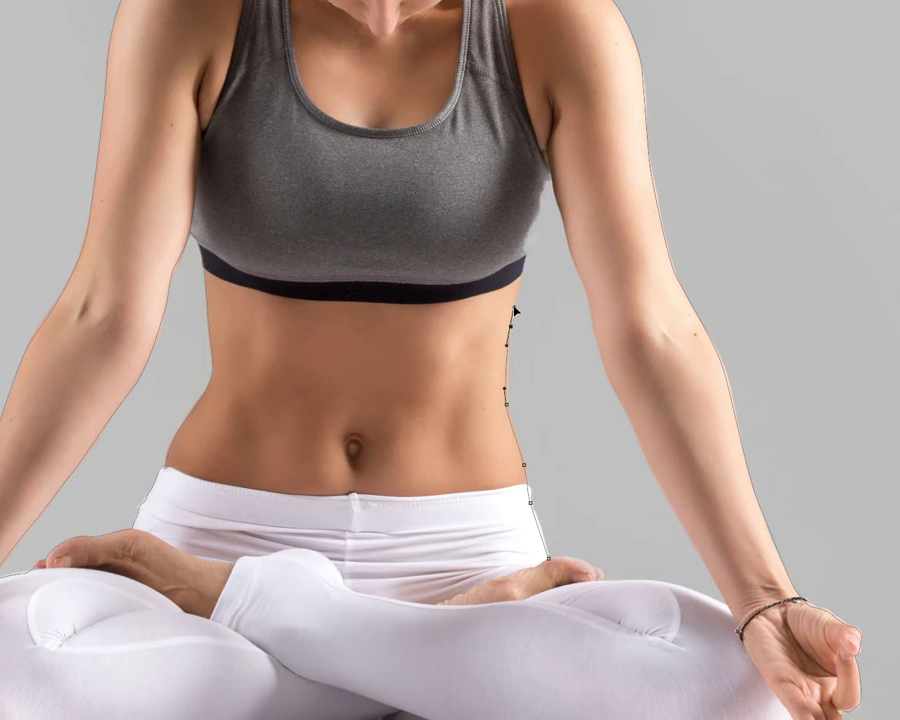
{"action": "left_click", "coordinate": [527, 252], "text": "ctrl"}
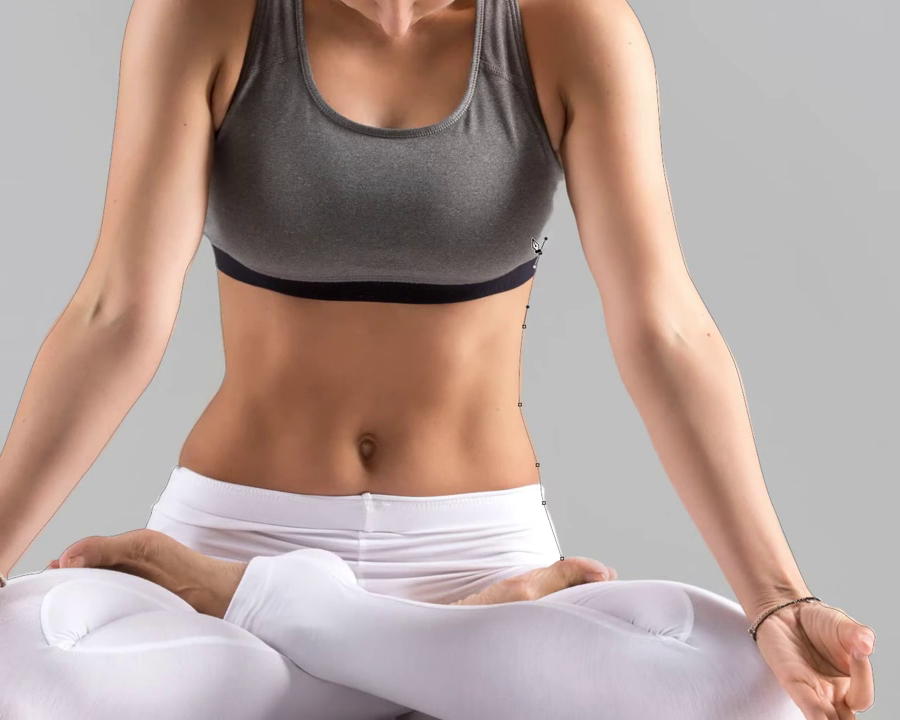
- Trace the inner arm edge down to the wrist and curve the path along the leg
{"action": "left_click_drag", "start_coordinate": [553, 208], "coordinate": [567, 184]}
{"action": "left_click_drag", "start_coordinate": [601, 293], "coordinate": [605, 308]}
{"action": "left_click_drag", "start_coordinate": [636, 405], "coordinate": [637, 408]}
{"action": "left_click_drag", "start_coordinate": [689, 512], "coordinate": [699, 527]}
{"action": "left_click_drag", "start_coordinate": [741, 602], "coordinate": [746, 612]}
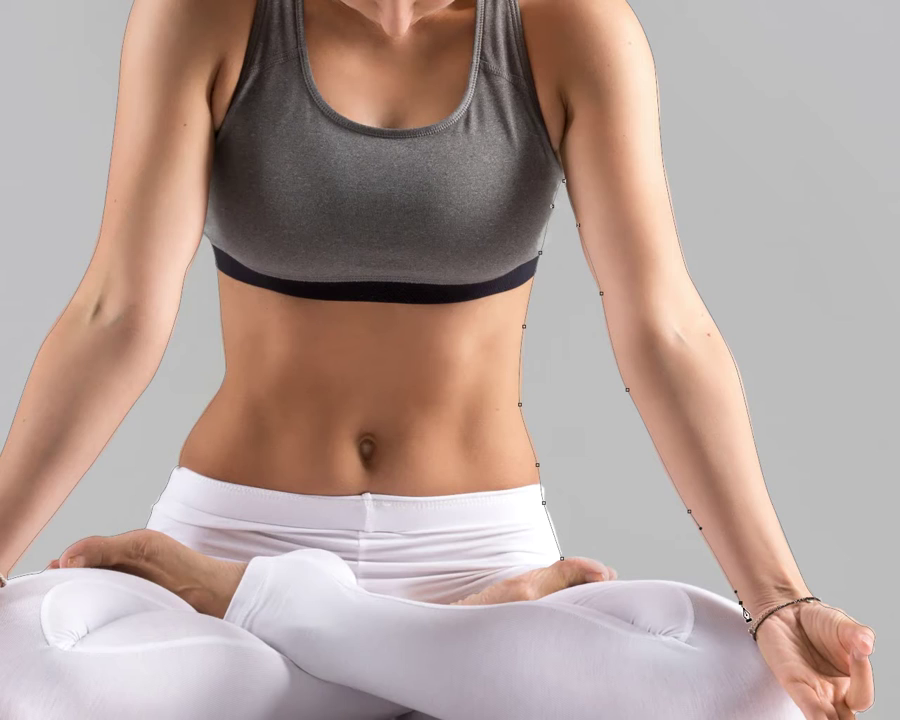
{"action": "left_click", "coordinate": [741, 602], "text": "alt"}
{"action": "mouse_move", "coordinate": [640, 589]}
{"action": "left_mouse_down"}
{"action": "mouse_move", "coordinate": [623, 588]}
{"action": "mouse_move", "coordinate": [597, 565]}
{"action": "mouse_move", "coordinate": [533, 569]}
{"action": "left_mouse_up"}
- Zoom to fit, leave full screen, and load Work Path as a selection
{"action": "key", "text": "ctrl+0"}
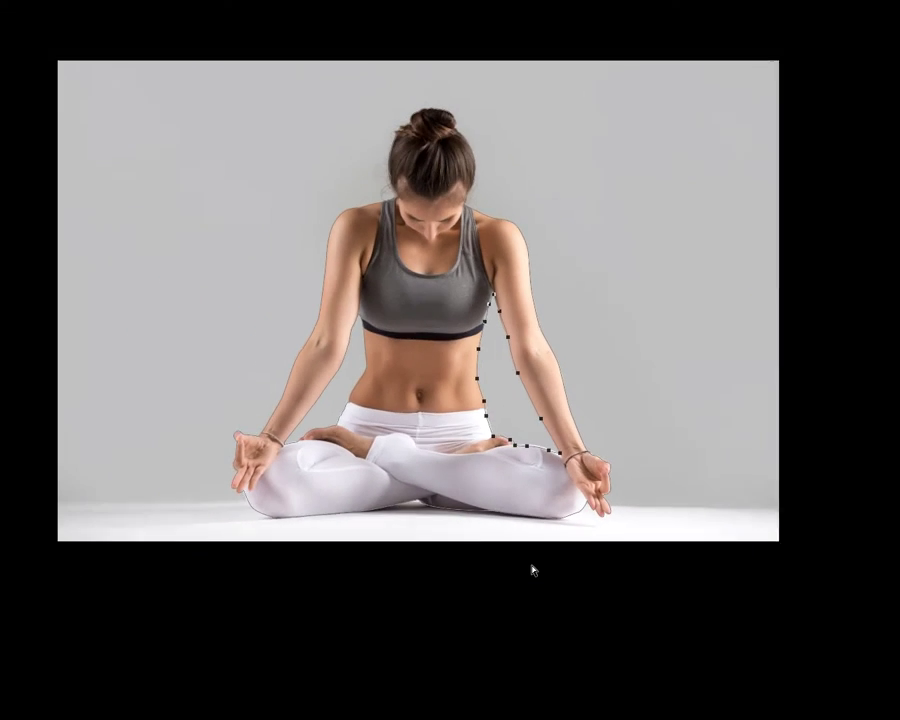
{"action": "key", "text": "f"}
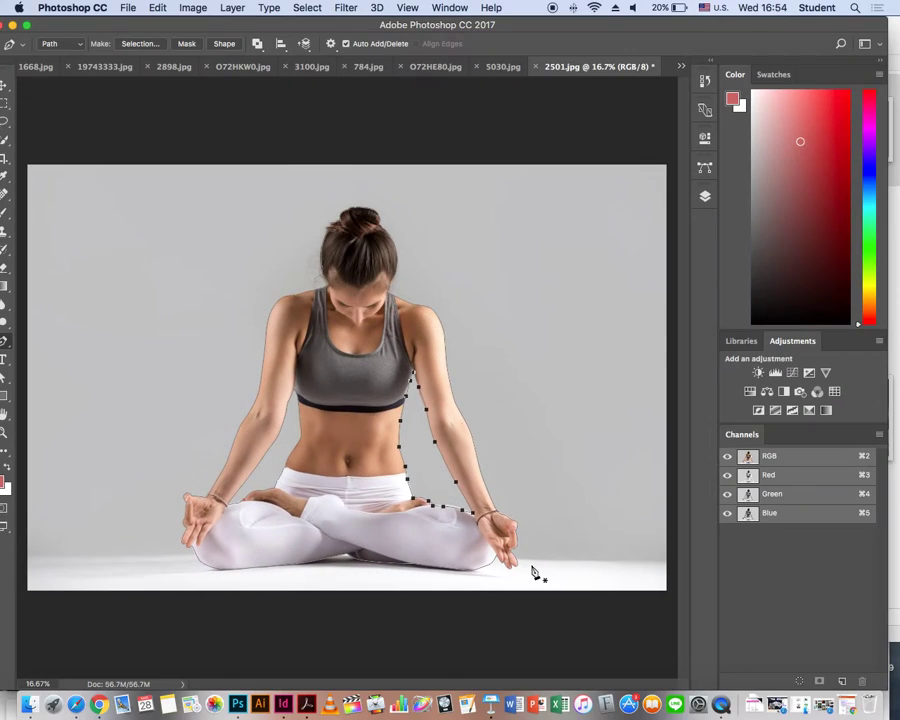
{"action": "left_click", "coordinate": [705, 167]}
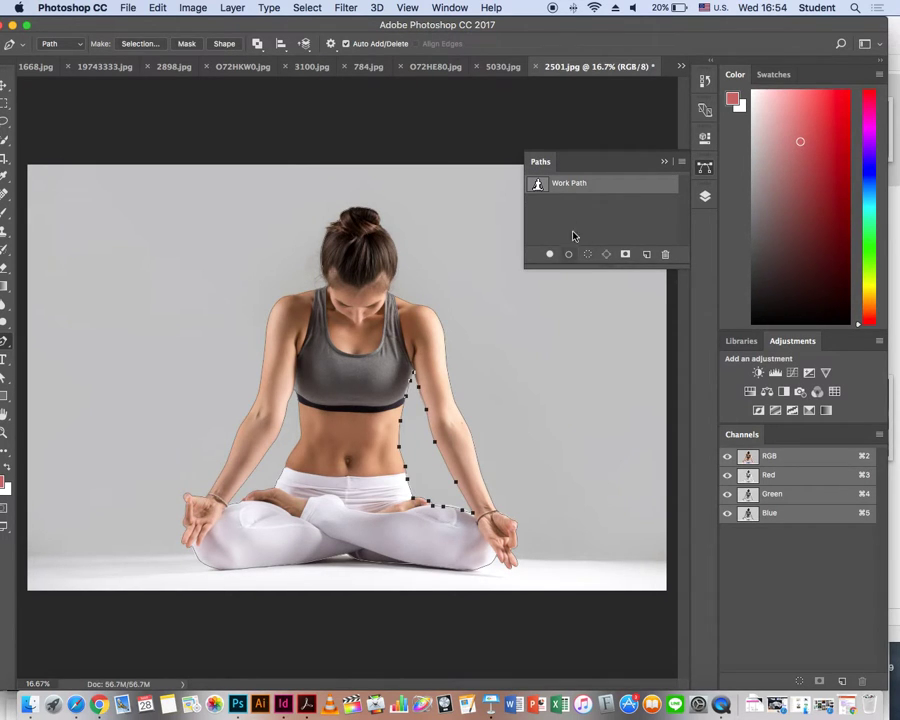
{"action": "left_click", "coordinate": [538, 185], "text": "super"}
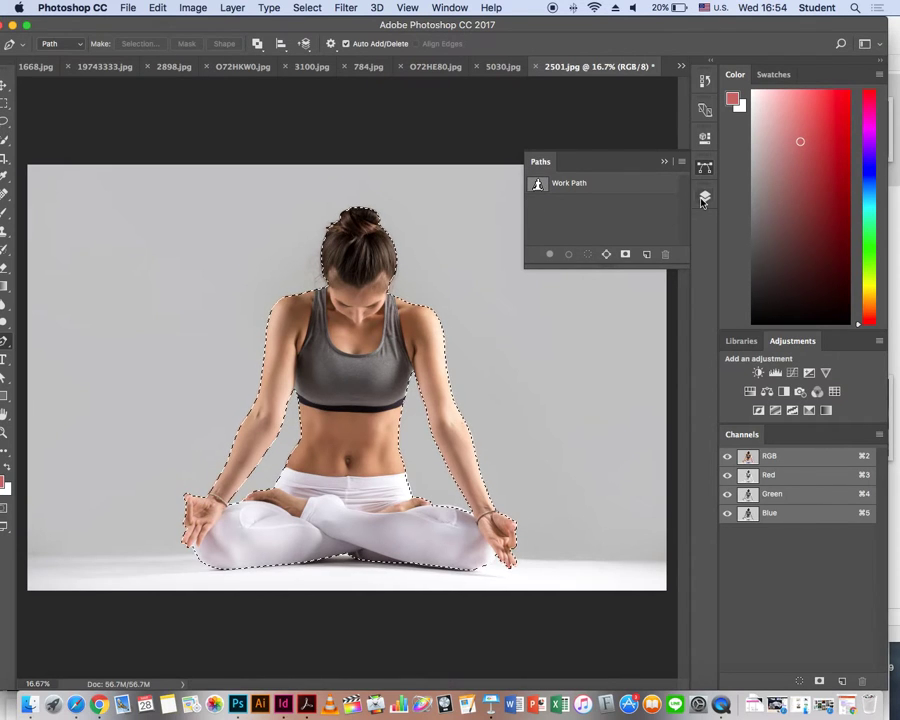
- Unlock the Background as Layer 0 and add a layer mask from the selection
{"action": "left_click", "coordinate": [705, 196]}
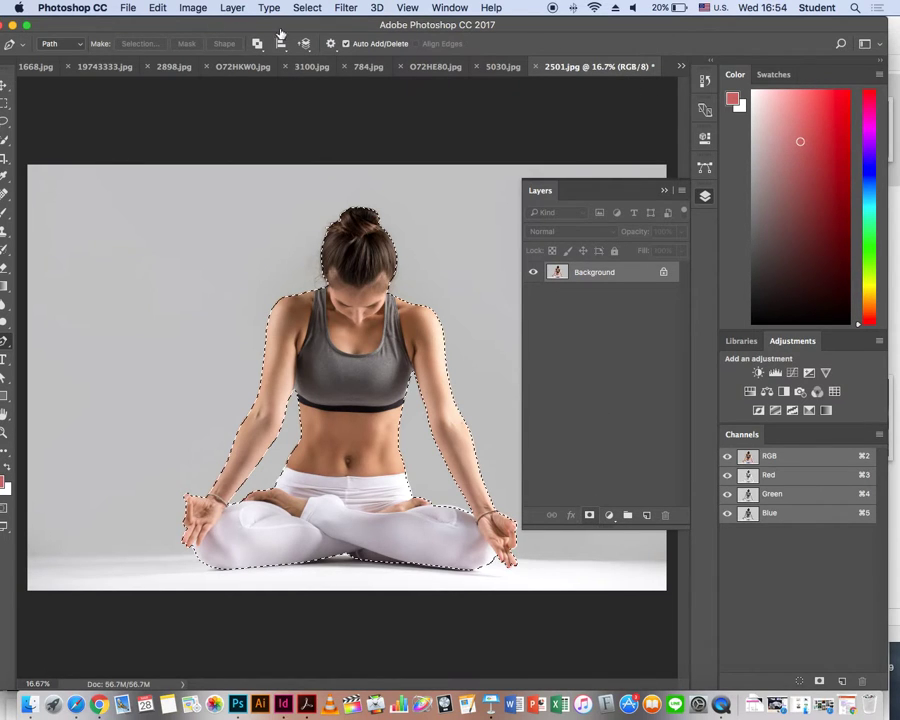
{"action": "double_click", "coordinate": [616, 274]}
{"action": "key", "text": "Return"}
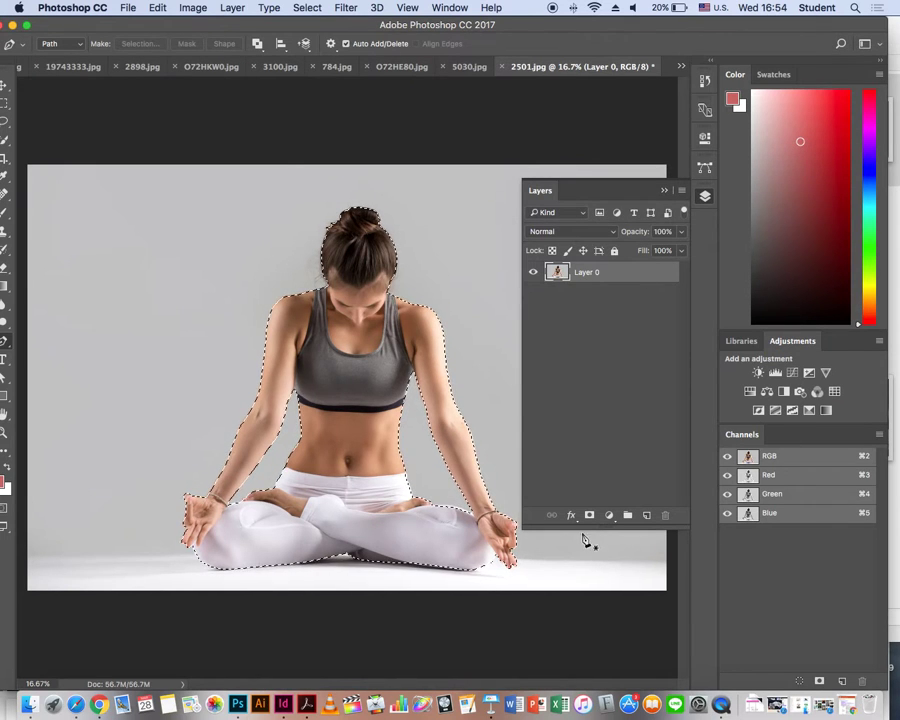
{"action": "left_click", "coordinate": [589, 515]}
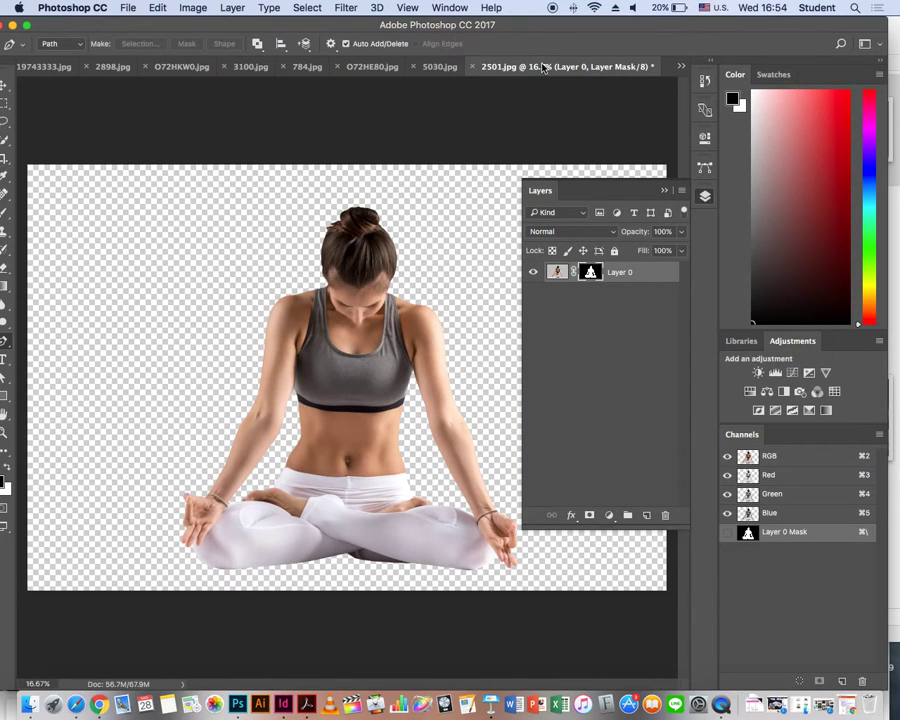
- Float 2501.jpg, undo the layer mask, and feather the woman's selection by 2 pixels
{"action": "left_click_drag", "start_coordinate": [543, 67], "coordinate": [830, 205]}
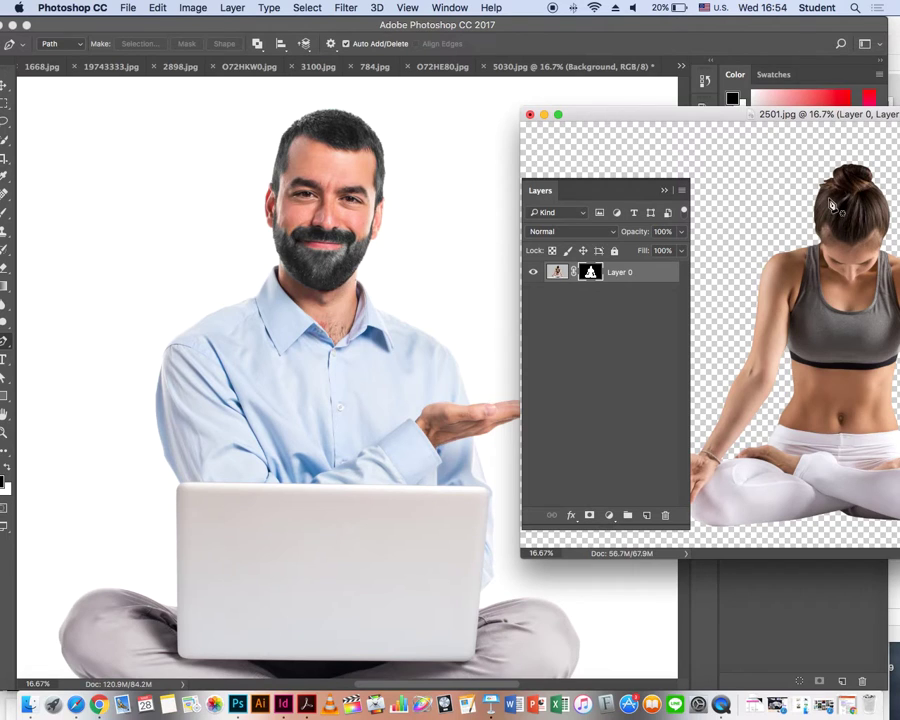
{"action": "key", "text": "v"}
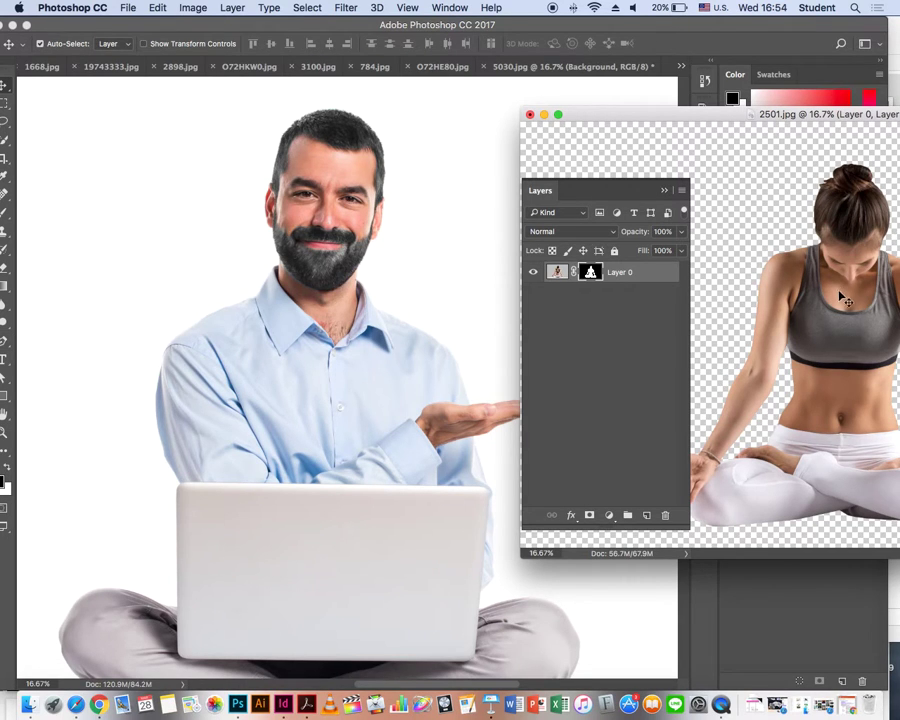
{"action": "key", "text": "ctrl+z"}
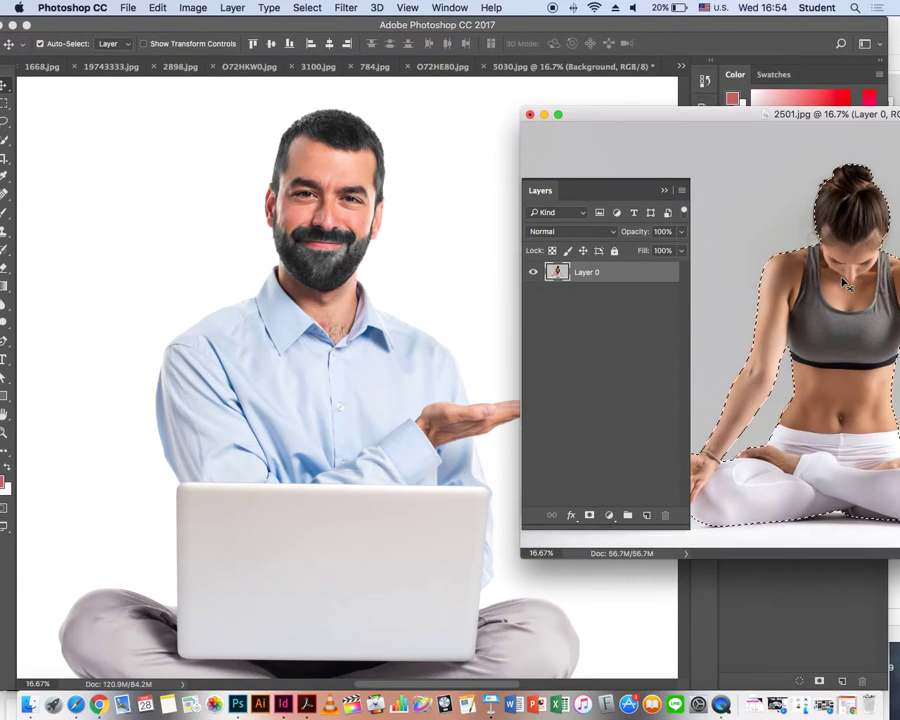
{"action": "left_click", "coordinate": [270, 7]}
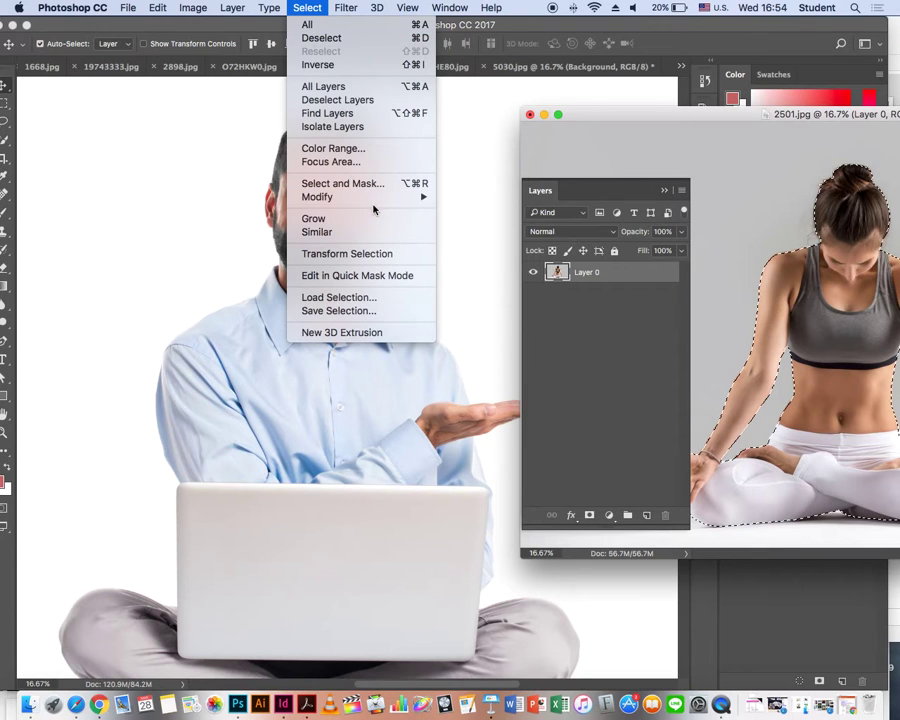
{"action": "mouse_move", "coordinate": [317, 197]}
{"action": "left_click", "coordinate": [490, 251]}
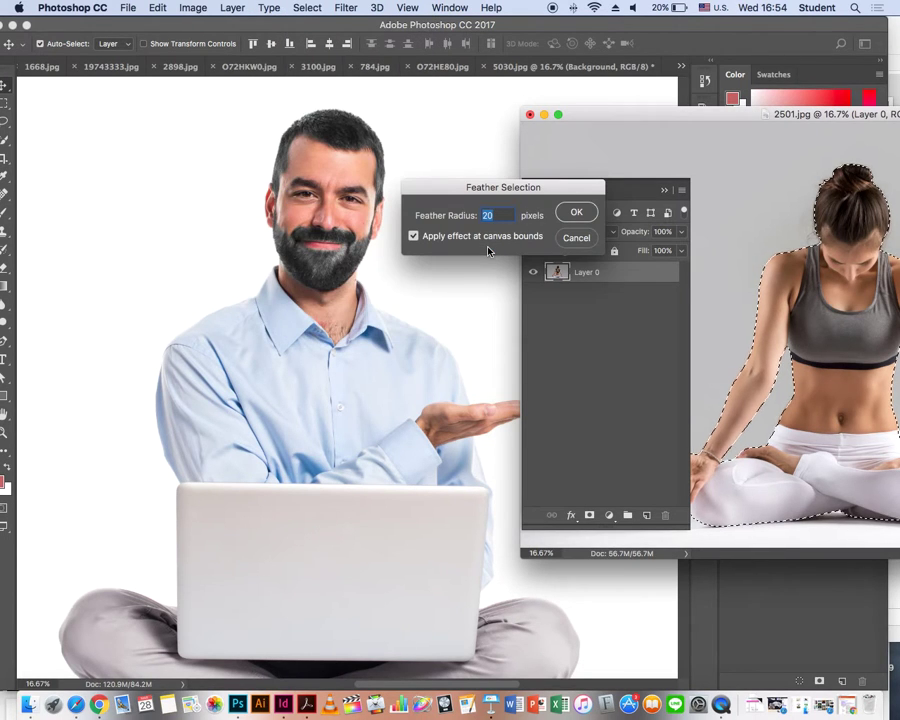
{"action": "type", "text": "2"}
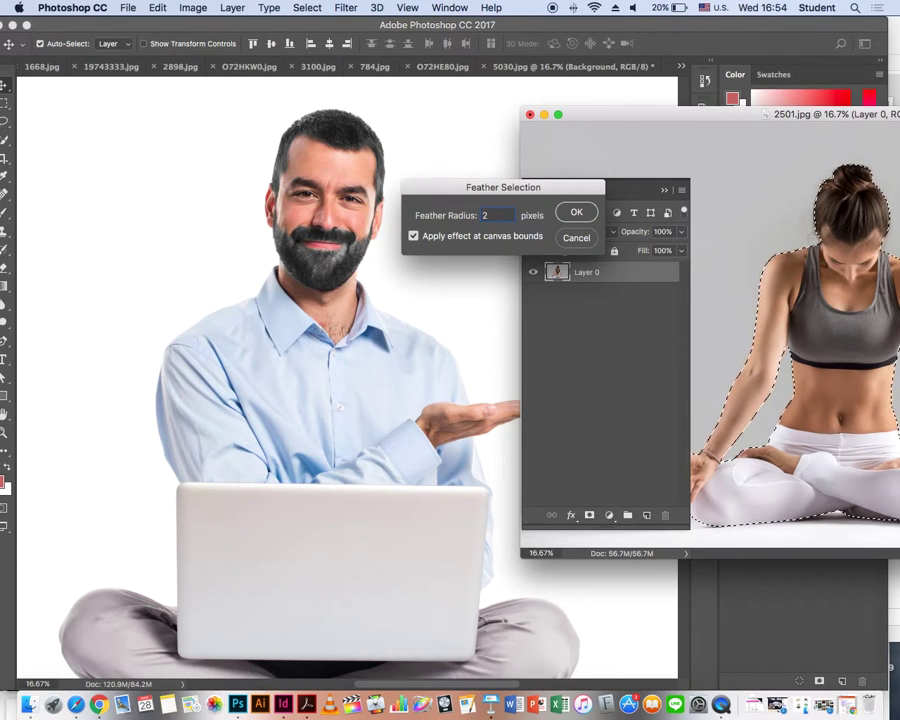
{"action": "key", "text": "Return"}
- Drag the selected woman into 5030.jpg and position her near the man's hand
{"action": "left_click_drag", "start_coordinate": [810, 338], "coordinate": [440, 344]}
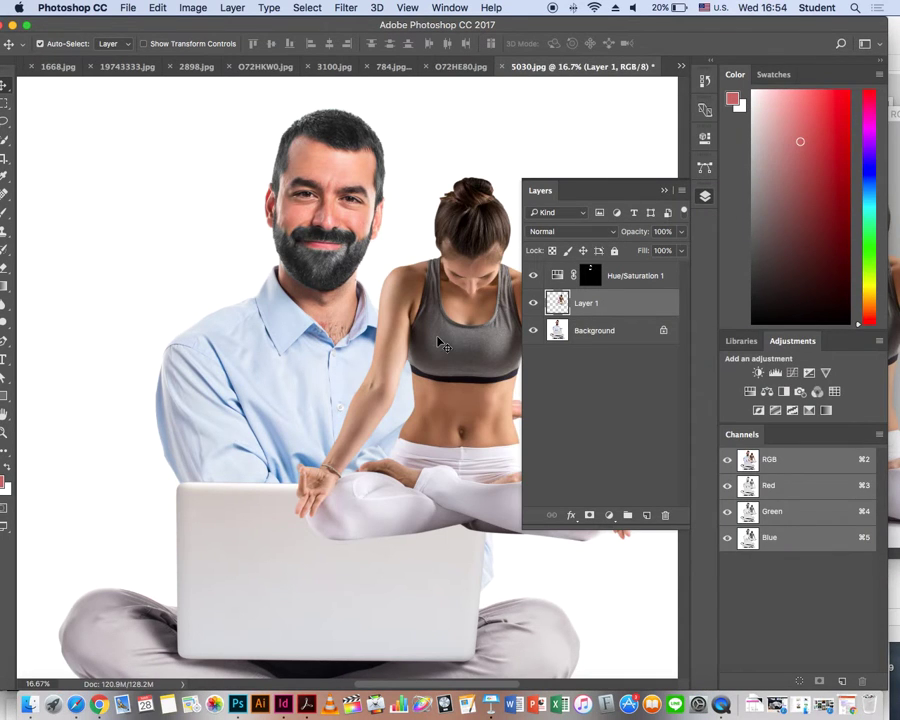
{"action": "left_click_drag", "start_coordinate": [648, 25], "coordinate": [531, 25]}
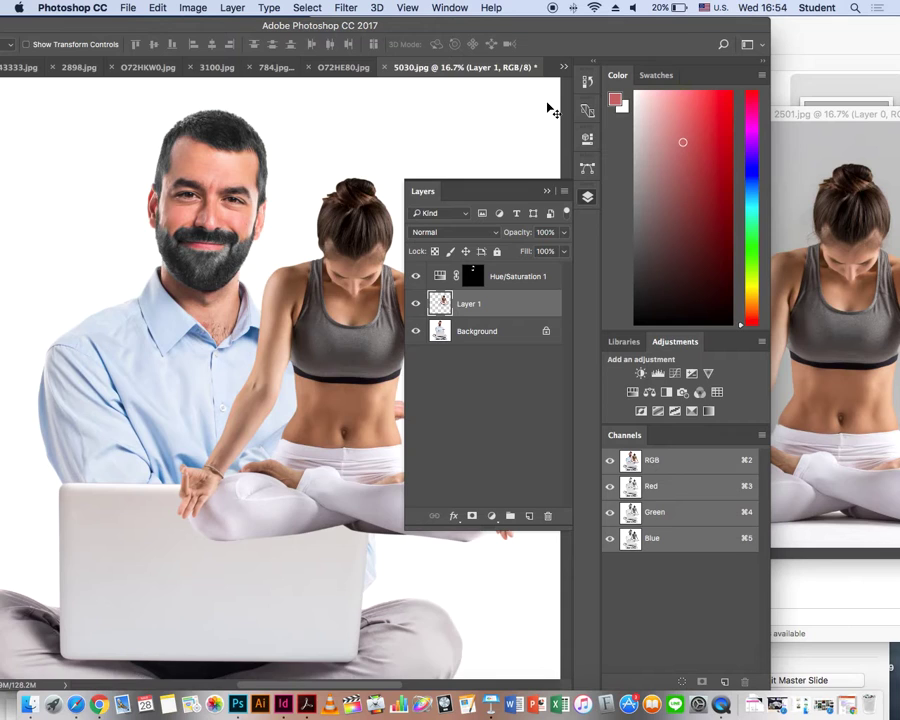
{"action": "key", "text": "super+minus"}
{"action": "key", "text": "super+minus"}
{"action": "left_click_drag", "start_coordinate": [308, 316], "coordinate": [330, 266]}
- Free Transform her down to about 31% and nudge her onto the open palm
{"action": "key", "text": "super+t"}
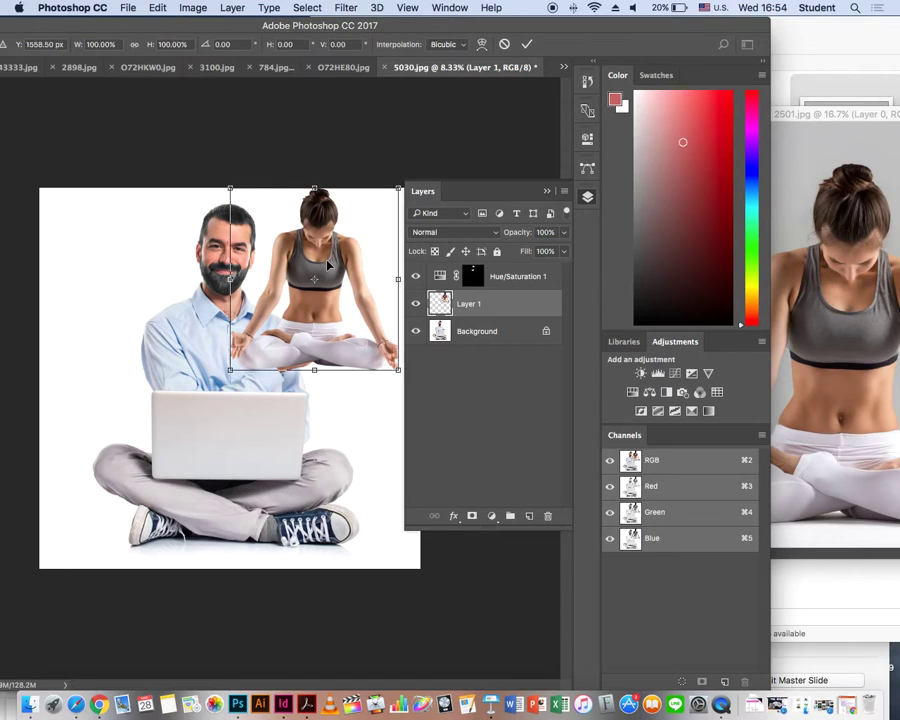
{"action": "left_click_drag", "start_coordinate": [396, 190], "coordinate": [326, 304]}
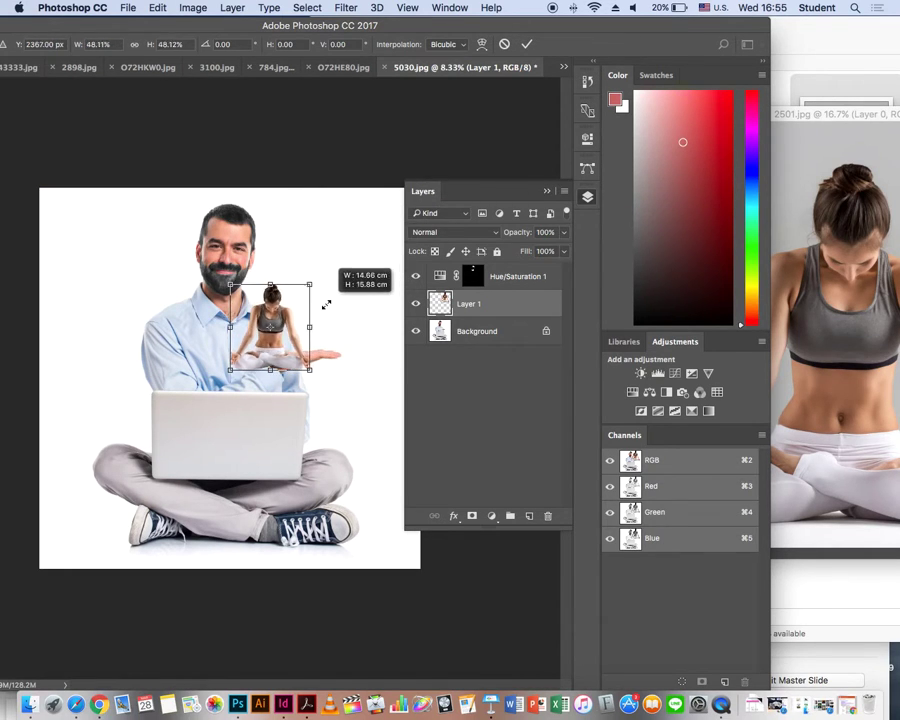
{"action": "mouse_move", "coordinate": [326, 304]}
{"action": "left_mouse_down"}
{"action": "mouse_move", "coordinate": [300, 310]}
{"action": "mouse_move", "coordinate": [321, 316]}
{"action": "left_mouse_up"}
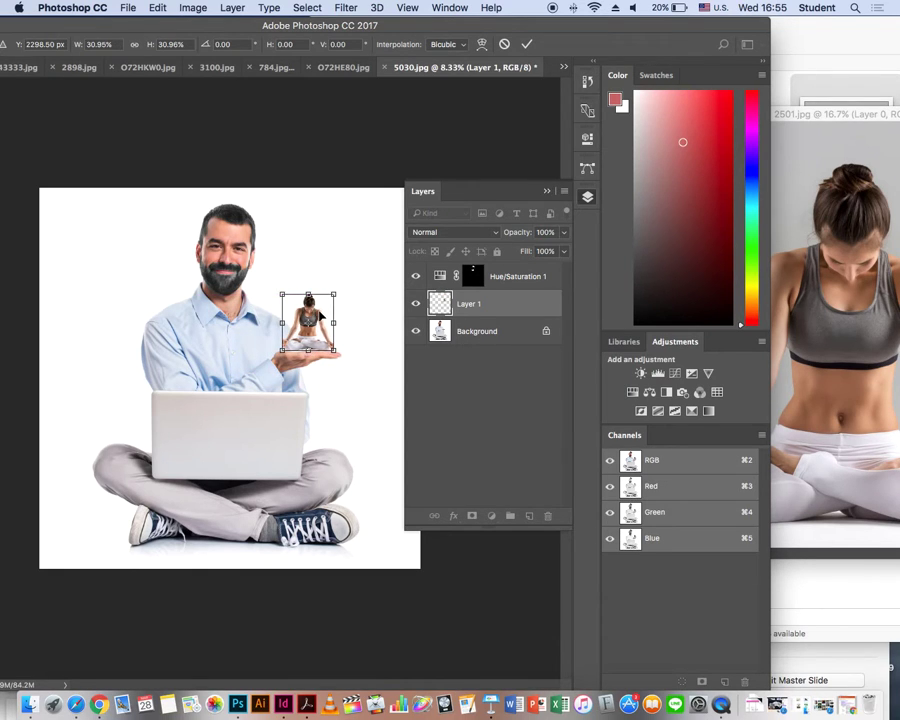
{"action": "key", "text": "Return"}
{"action": "key", "text": "Down"}
{"action": "key", "text": "Down"}
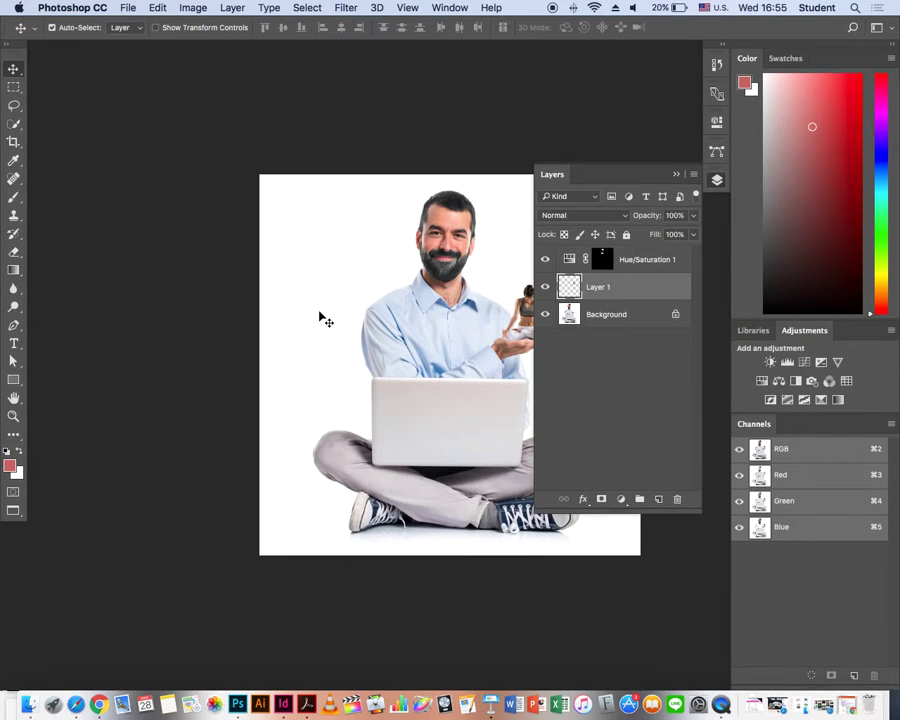
- Zoom in on the pair, move Layer 1 above Hue/Saturation 1, and open the adjustment-layer menu
{"action": "key", "text": "super+plus"}
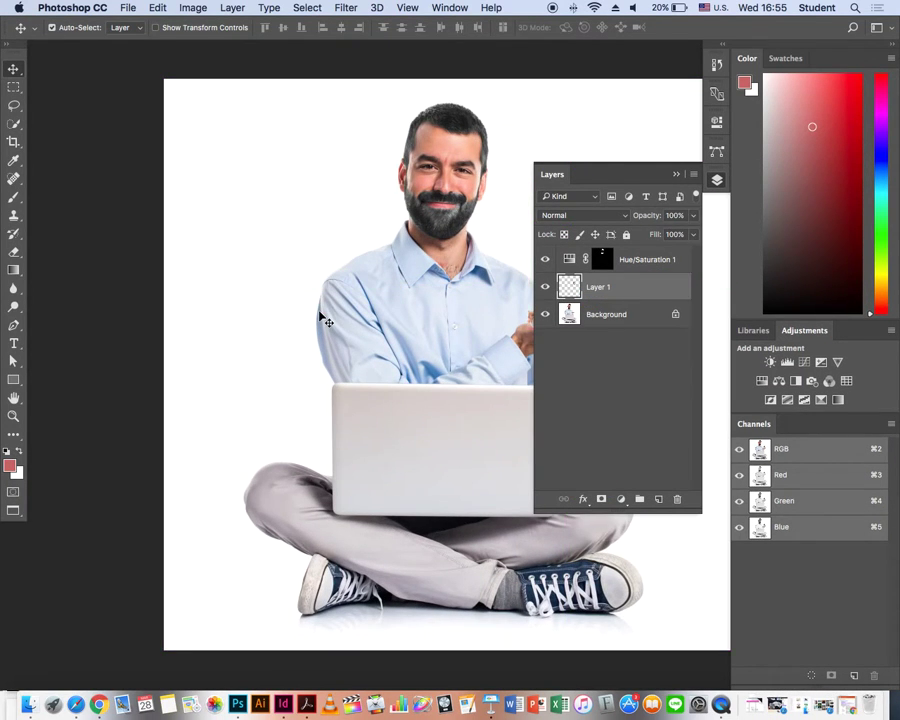
{"action": "scroll", "coordinate": [320, 318], "scroll_direction": "right", "scroll_amount": 3}
{"action": "scroll", "coordinate": [518, 232], "scroll_direction": "down", "scroll_amount": 1}
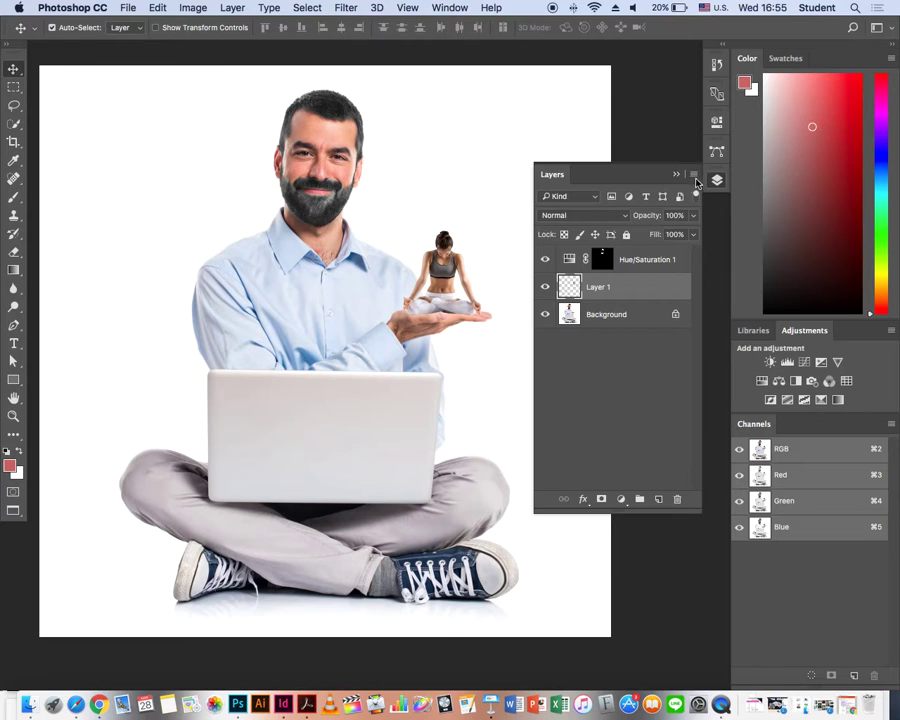
{"action": "key", "text": "super+plus"}
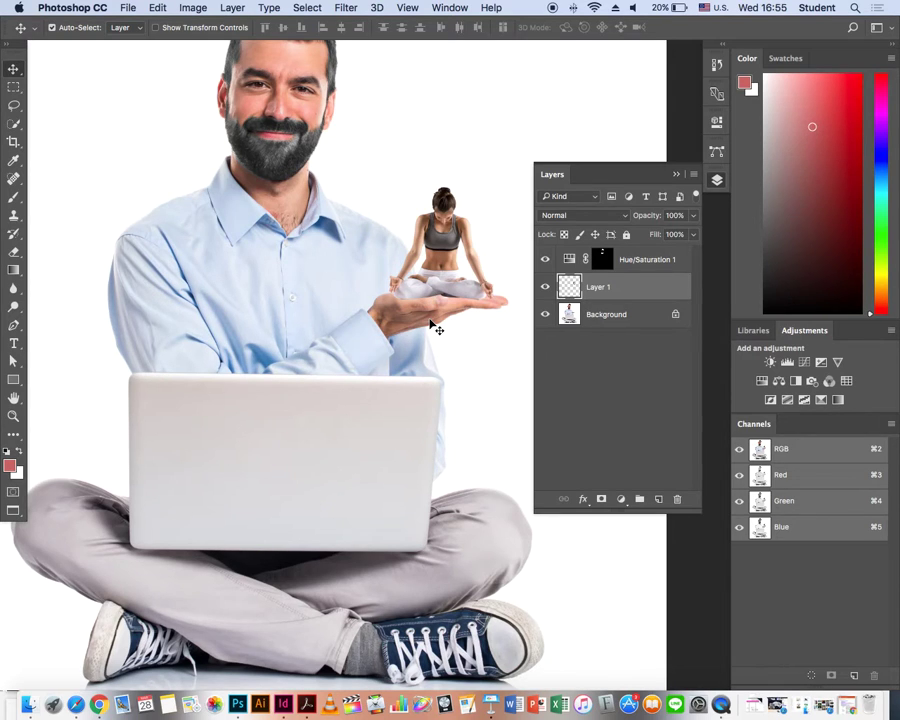
{"action": "scroll", "coordinate": [432, 325], "scroll_direction": "up", "scroll_amount": 3}
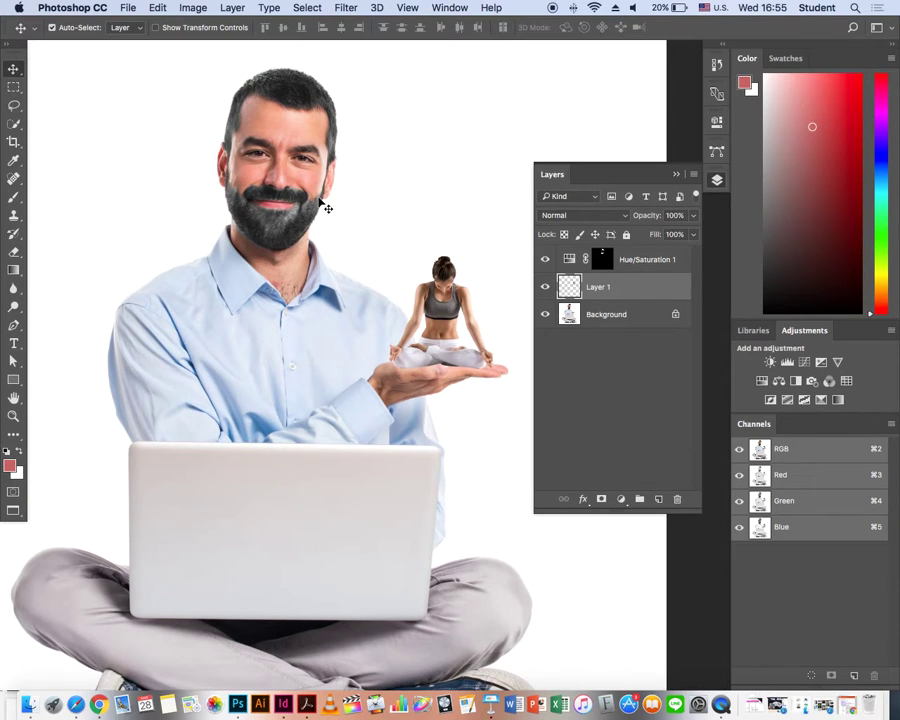
{"action": "left_click_drag", "start_coordinate": [571, 285], "coordinate": [573, 258]}
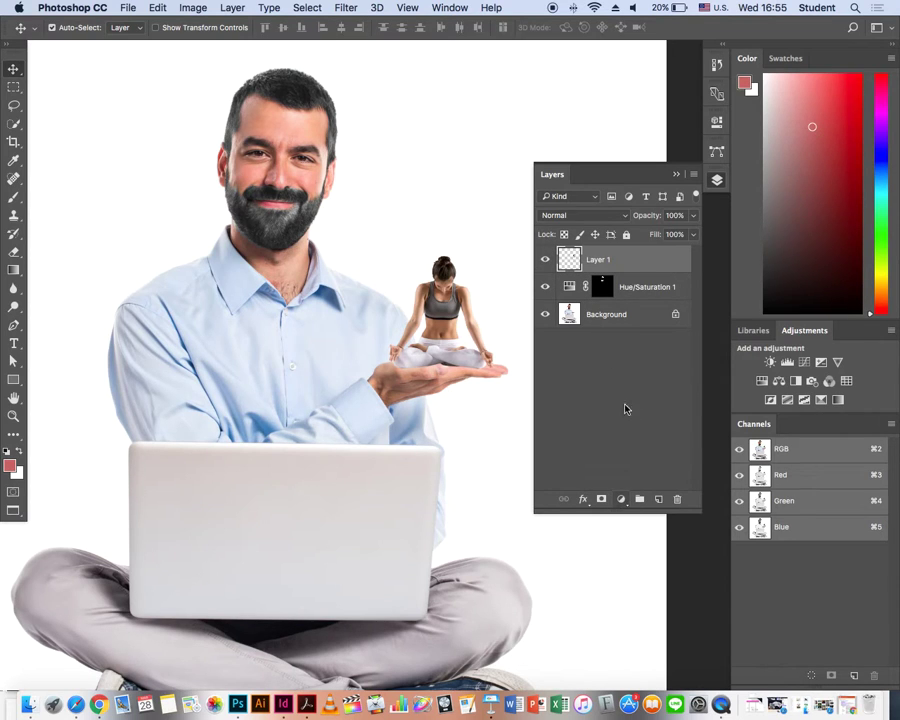
{"action": "left_click", "coordinate": [620, 498]}
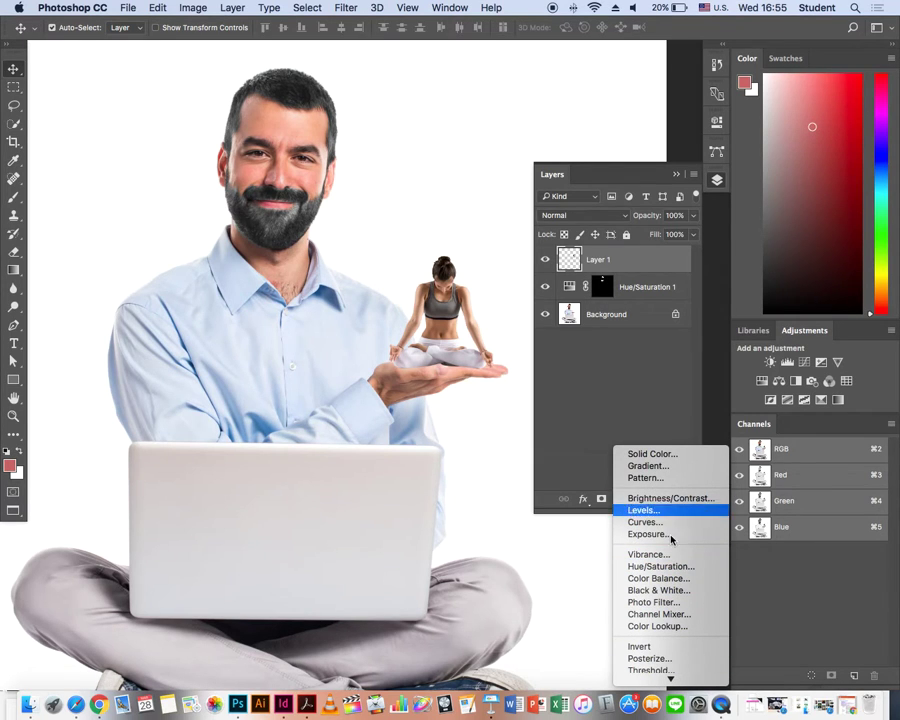
- Add a Curves adjustment and arrange its properties beside the Layers panel
{"action": "left_click", "coordinate": [690, 522]}
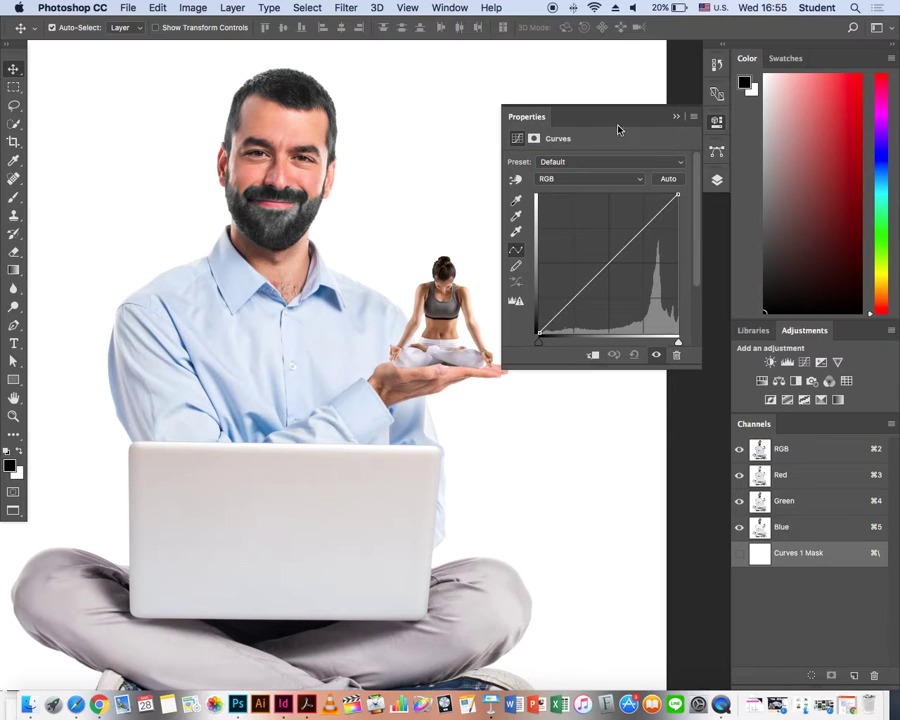
{"action": "left_click_drag", "start_coordinate": [618, 129], "coordinate": [646, 297]}
{"action": "left_click", "coordinate": [716, 150]}
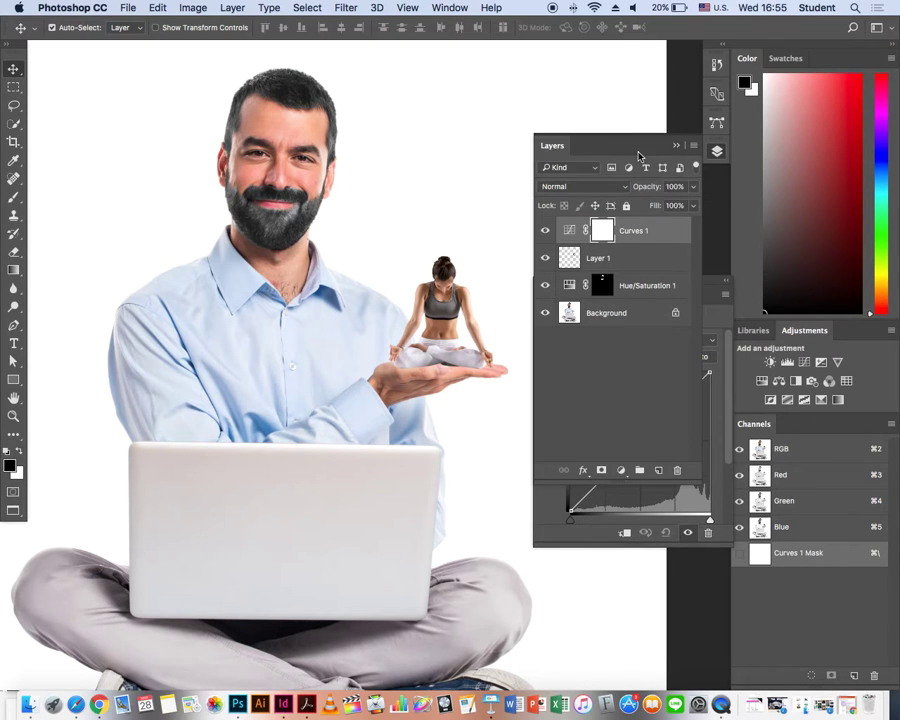
{"action": "left_click_drag", "start_coordinate": [640, 156], "coordinate": [602, 115]}
{"action": "left_click_drag", "start_coordinate": [696, 276], "coordinate": [818, 133]}
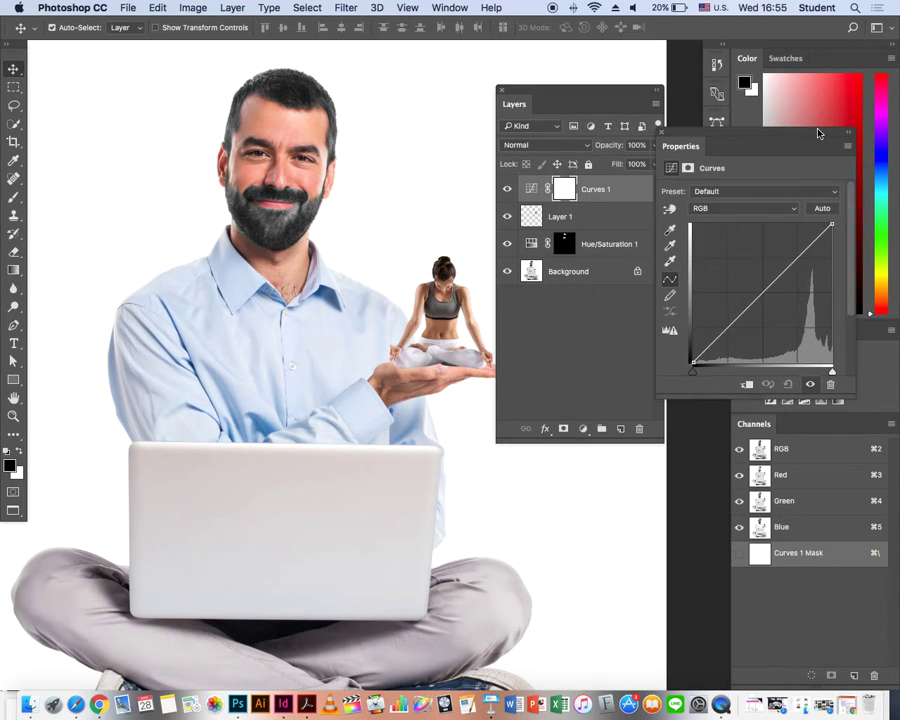
{"action": "left_click_drag", "start_coordinate": [755, 298], "coordinate": [757, 274]}
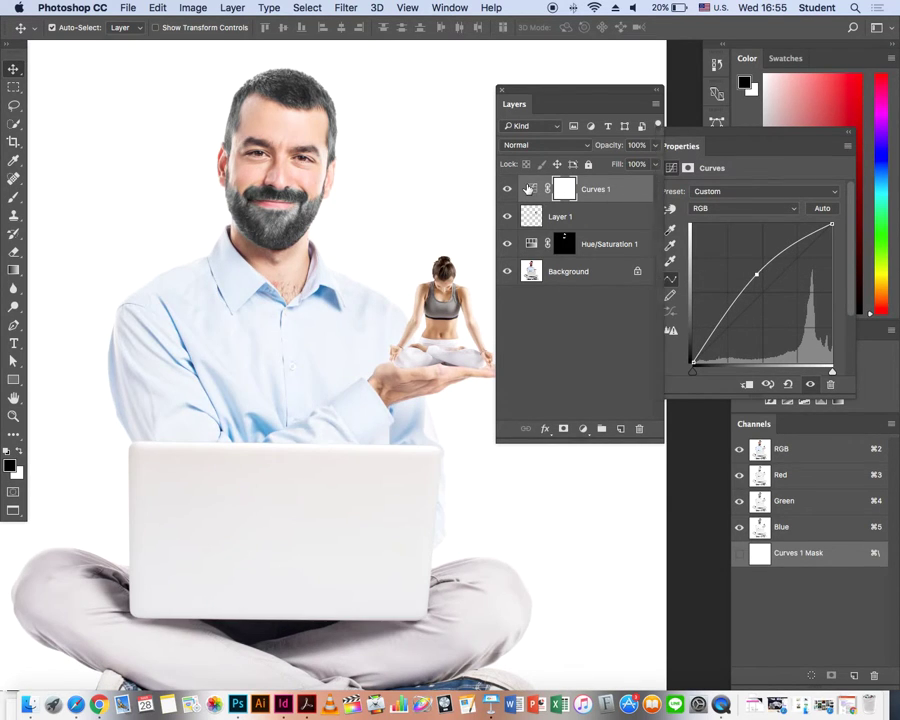
- Clip Curves 1 to Layer 1 and raise the midtone and upper curve points
{"action": "left_click", "coordinate": [530, 189]}
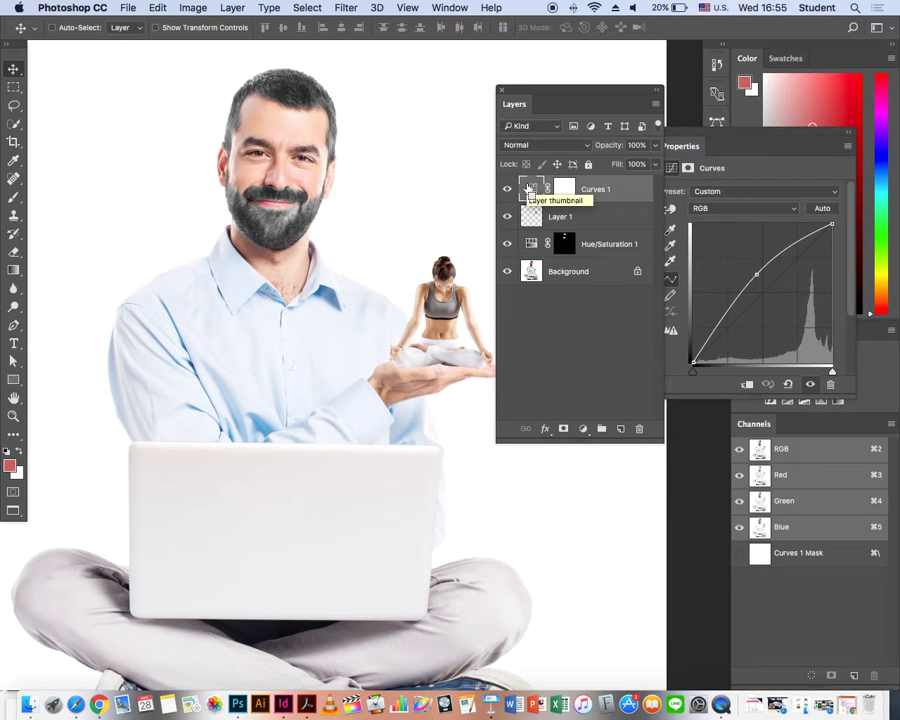
{"action": "key", "text": "super+alt+g"}
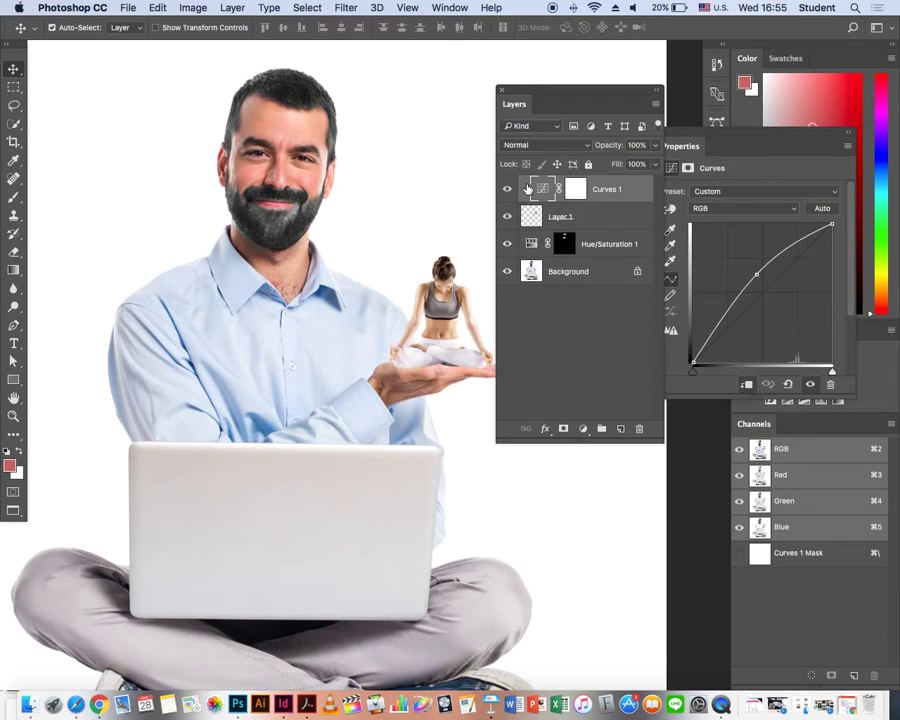
{"action": "mouse_move", "coordinate": [750, 272]}
{"action": "left_mouse_down"}
{"action": "mouse_move", "coordinate": [765, 272]}
{"action": "mouse_move", "coordinate": [760, 287]}
{"action": "left_mouse_up"}
{"action": "left_click", "coordinate": [792, 247]}
{"action": "left_click_drag", "start_coordinate": [792, 247], "coordinate": [795, 253]}
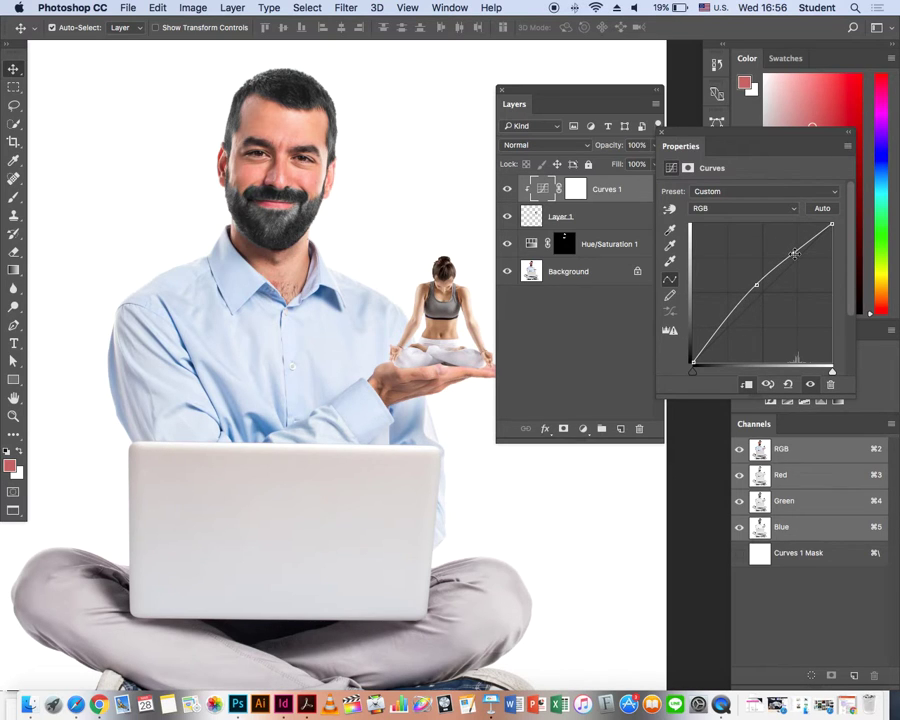
{"action": "key", "text": "super+minus"}
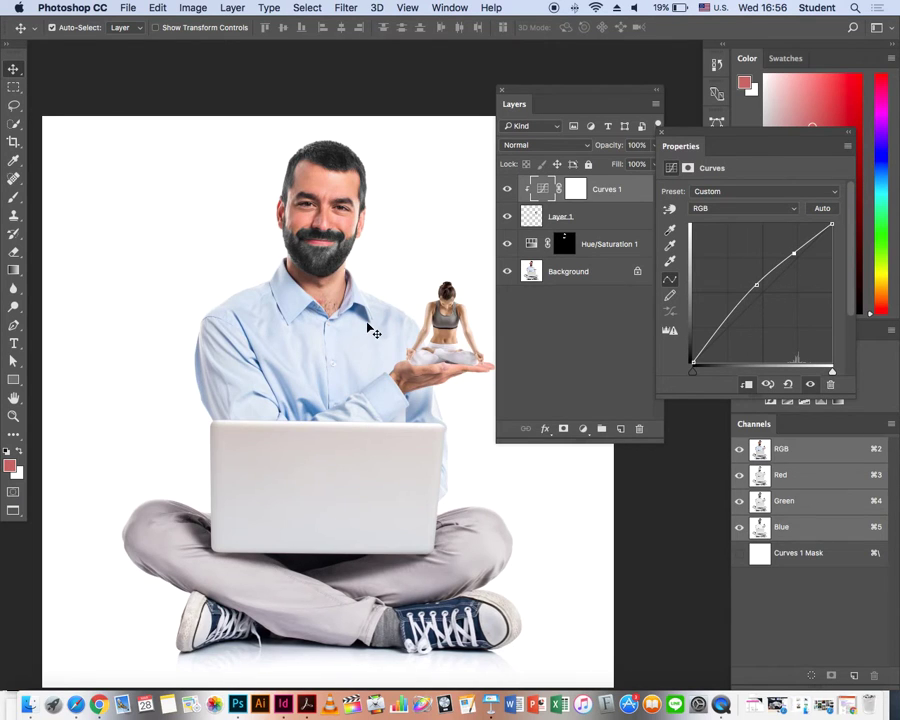
{"action": "scroll", "coordinate": [372, 330], "scroll_direction": "right", "scroll_amount": 5}
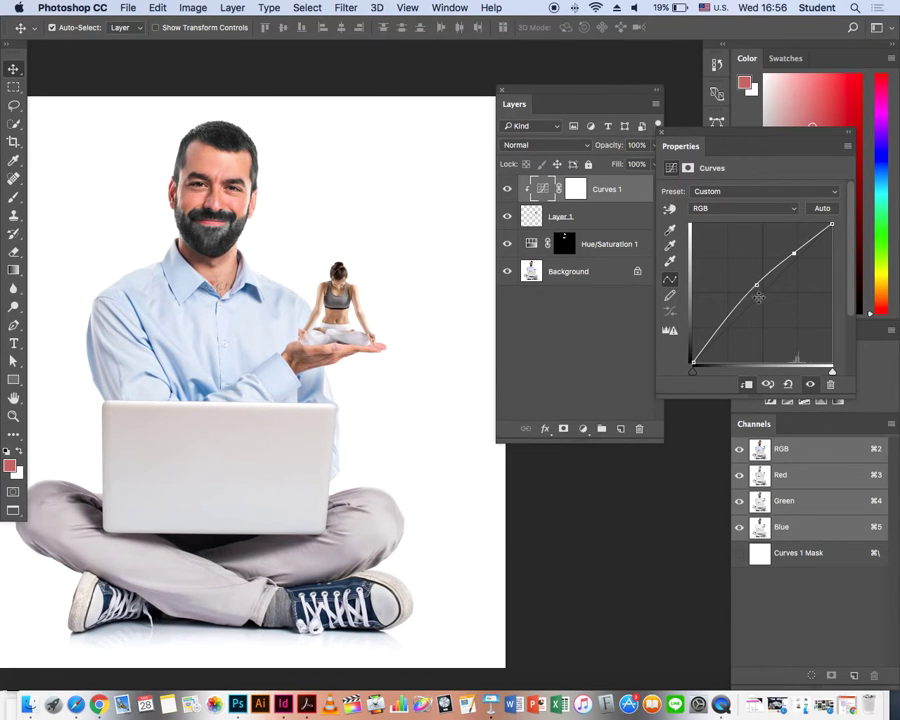
{"action": "left_click_drag", "start_coordinate": [758, 286], "coordinate": [757, 291]}
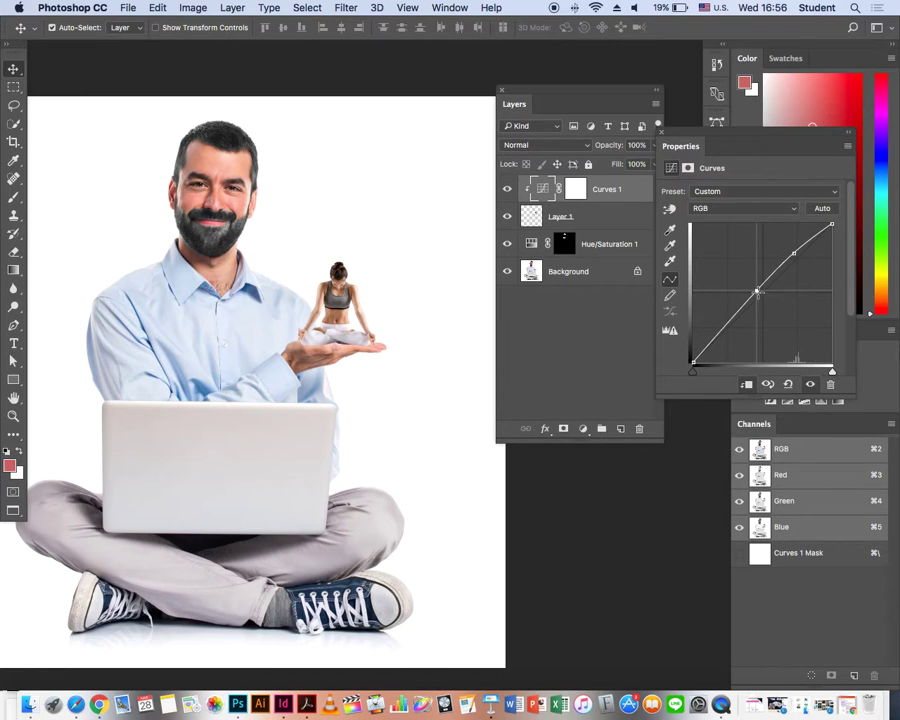
- Toggle Curves 1 visibility to compare the woman with and without brightening
{"action": "left_click", "coordinate": [509, 189]}
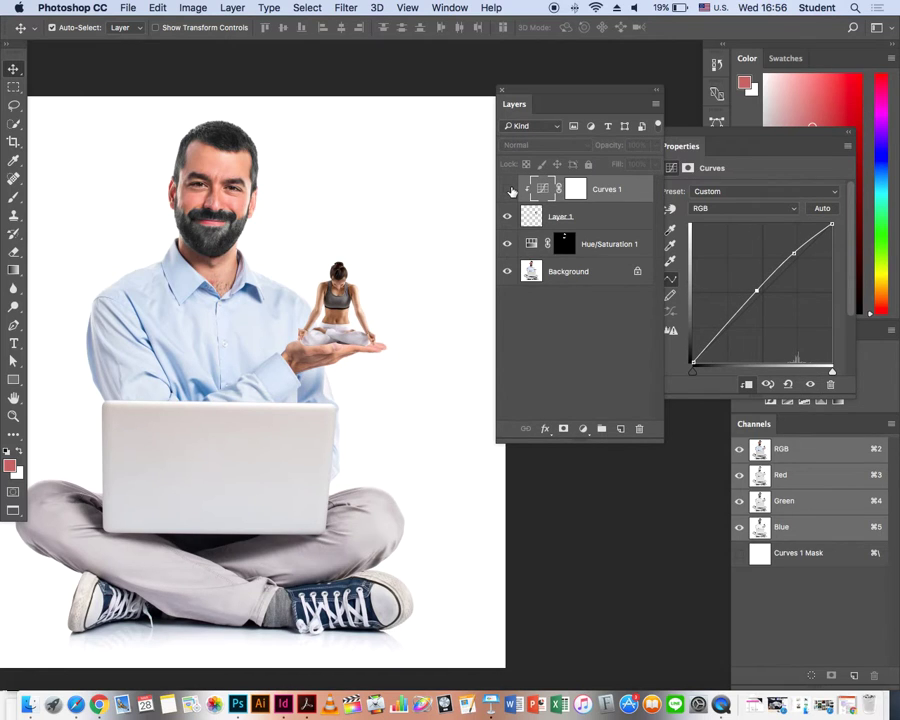
{"action": "left_click", "coordinate": [509, 189]}
{"action": "left_click", "coordinate": [509, 189]}
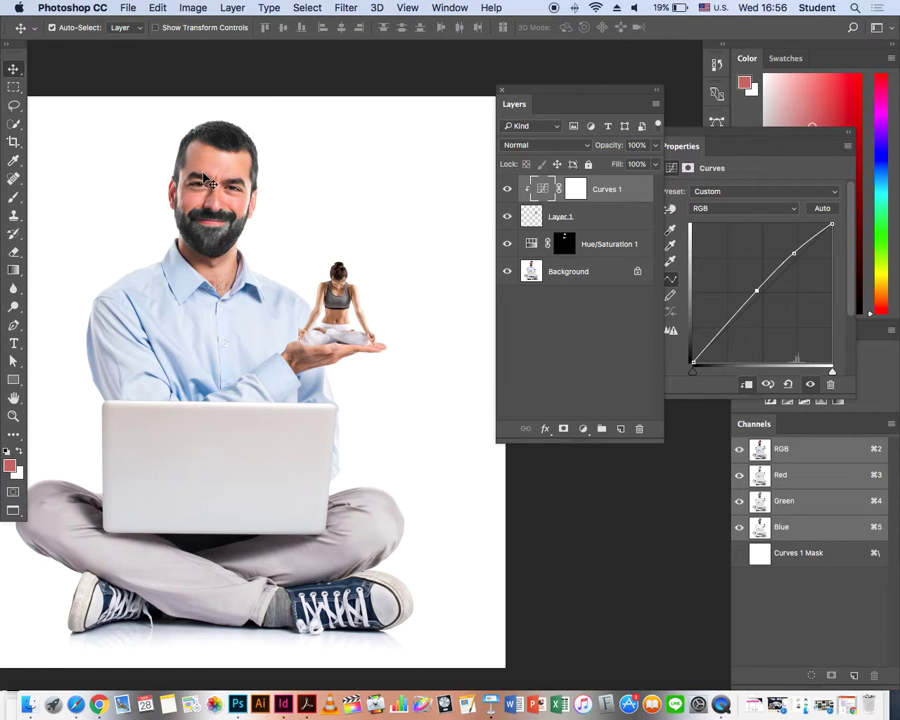
{"action": "left_click", "coordinate": [509, 189]}
- Return to the normal workspace zoomed out, select Layer 1, and open the fx menu
{"action": "key", "text": "f"}
{"action": "key", "text": "f"}
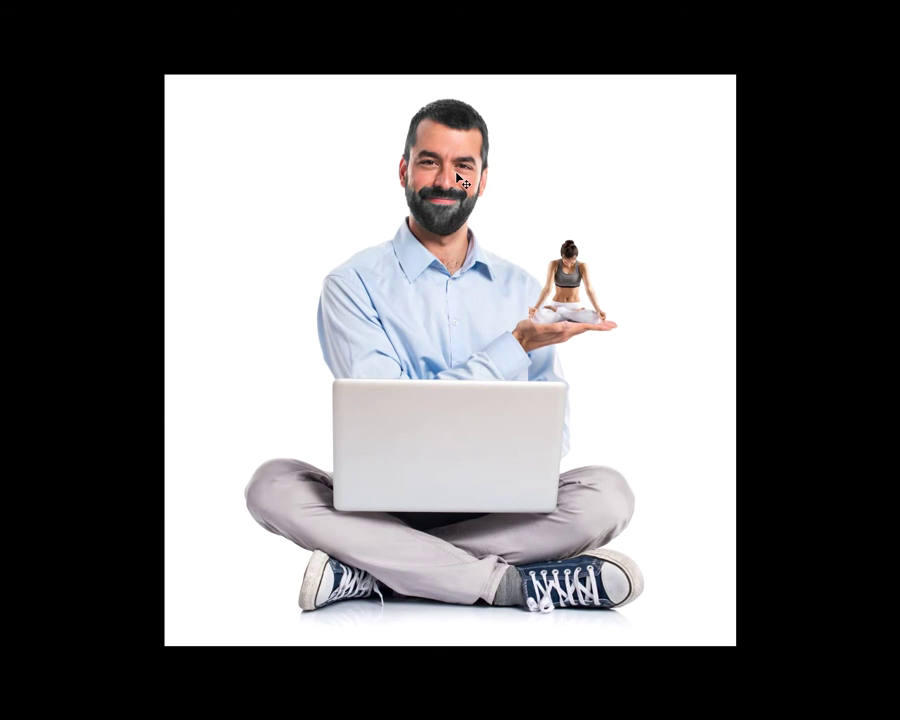
{"action": "key", "text": "ctrl+plus"}
{"action": "key", "text": "f"}
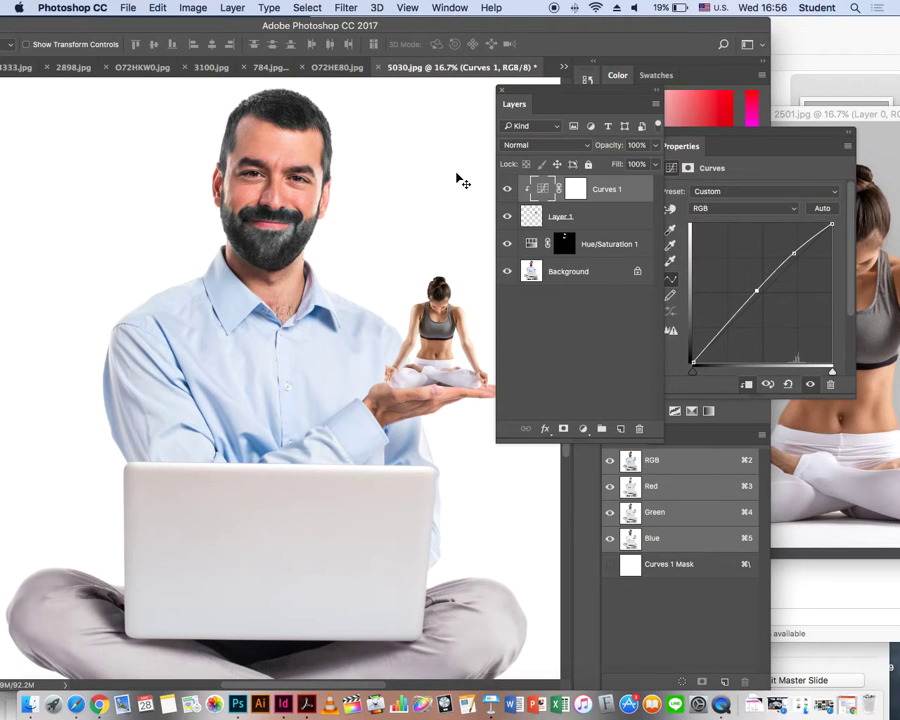
{"action": "scroll", "coordinate": [460, 180], "scroll_direction": "right", "scroll_amount": 2}
{"action": "scroll", "coordinate": [460, 180], "scroll_direction": "right", "scroll_amount": 3}
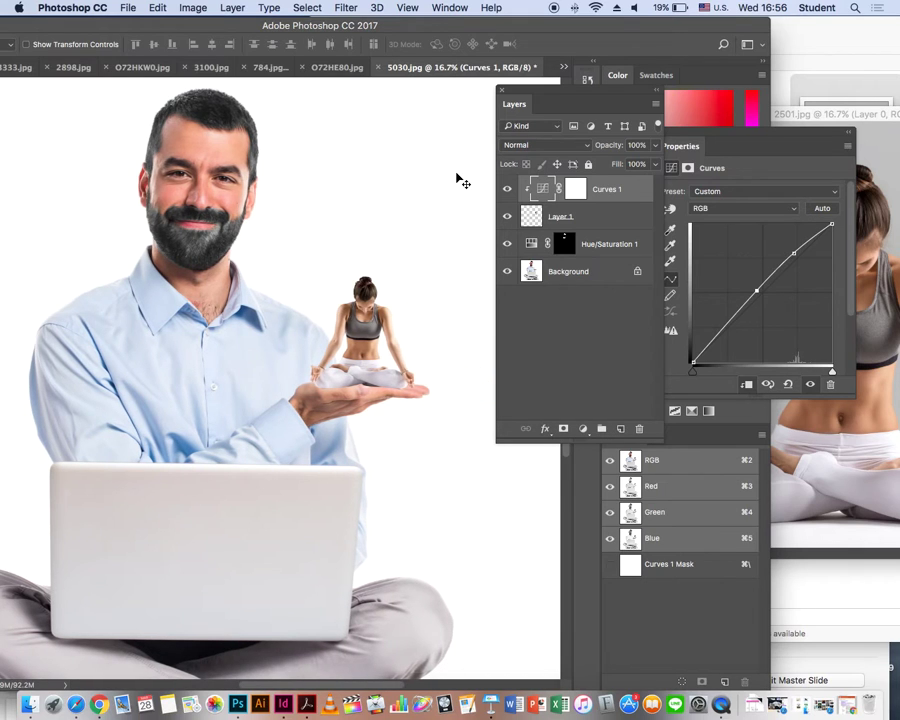
{"action": "key", "text": "super+minus"}
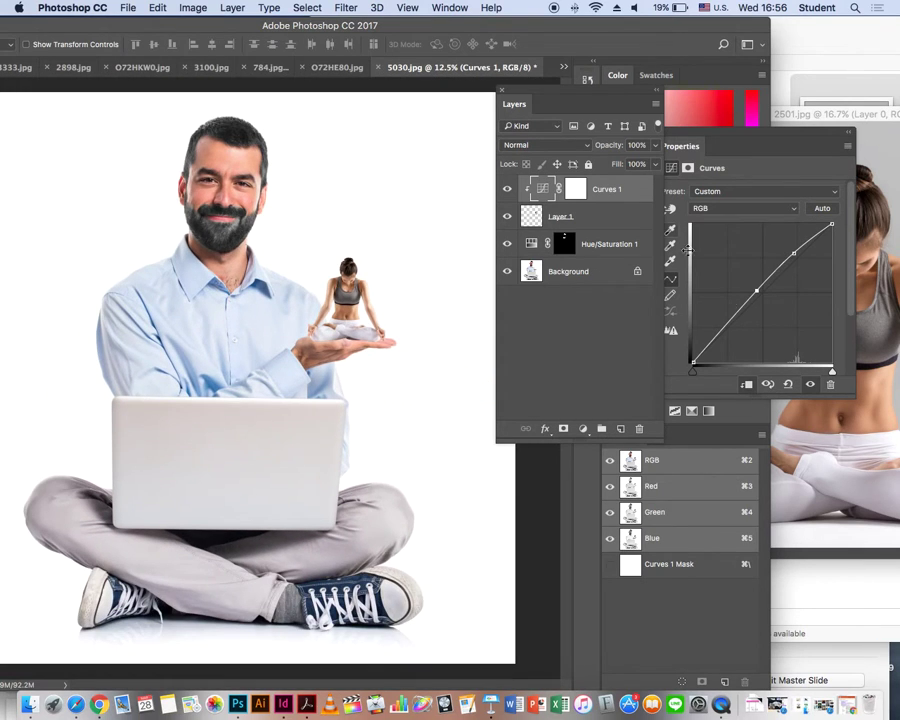
{"action": "left_click", "coordinate": [601, 222]}
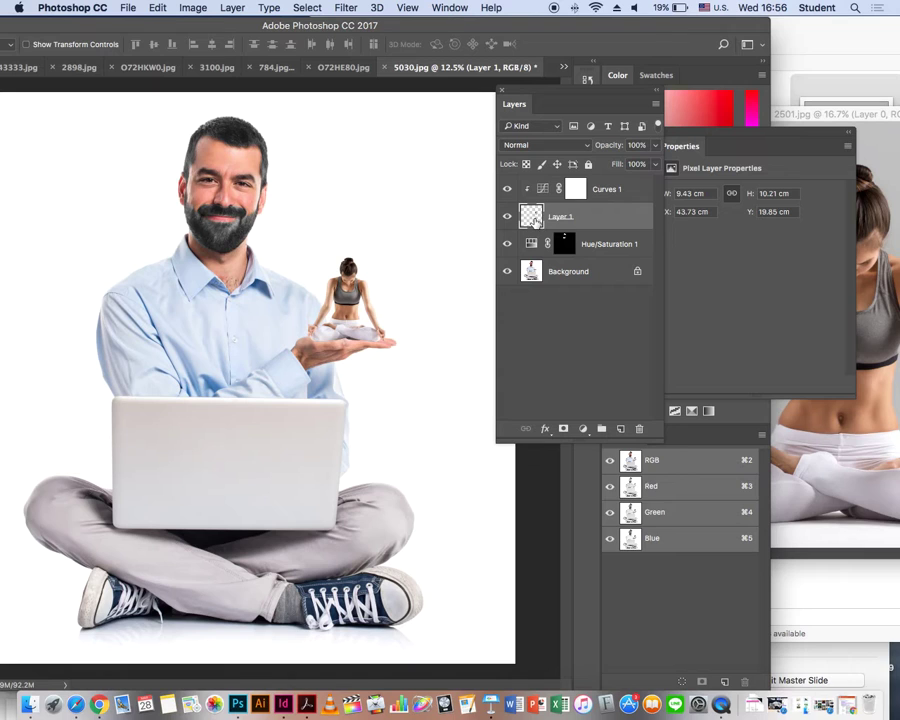
{"action": "left_click", "coordinate": [545, 428]}
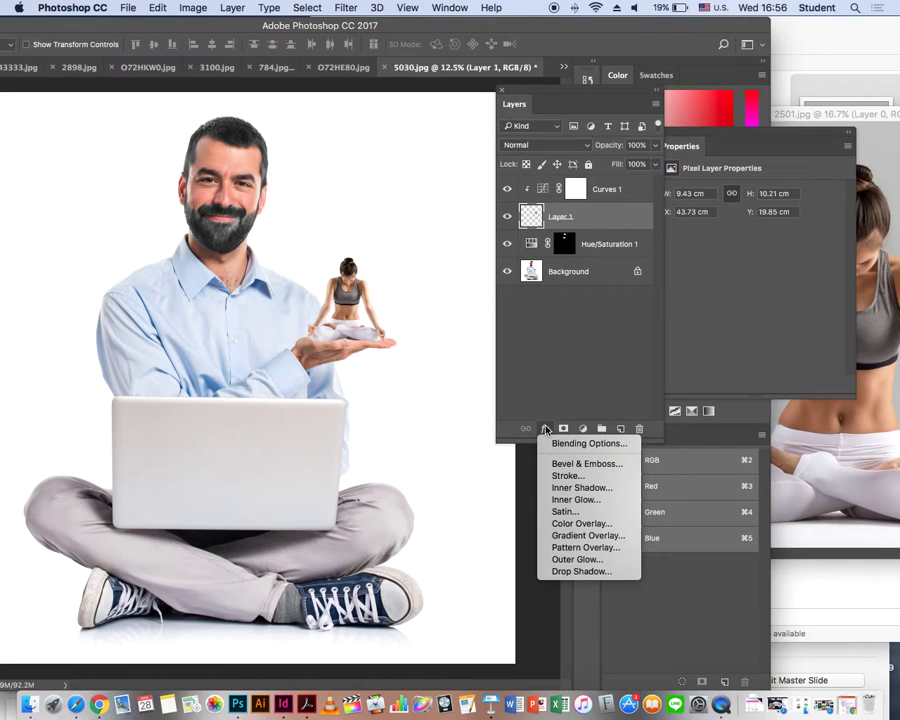
- Add a Drop Shadow at 6% opacity, 20 px distance, 10 px size, about 27° angle
{"action": "left_click", "coordinate": [610, 572]}
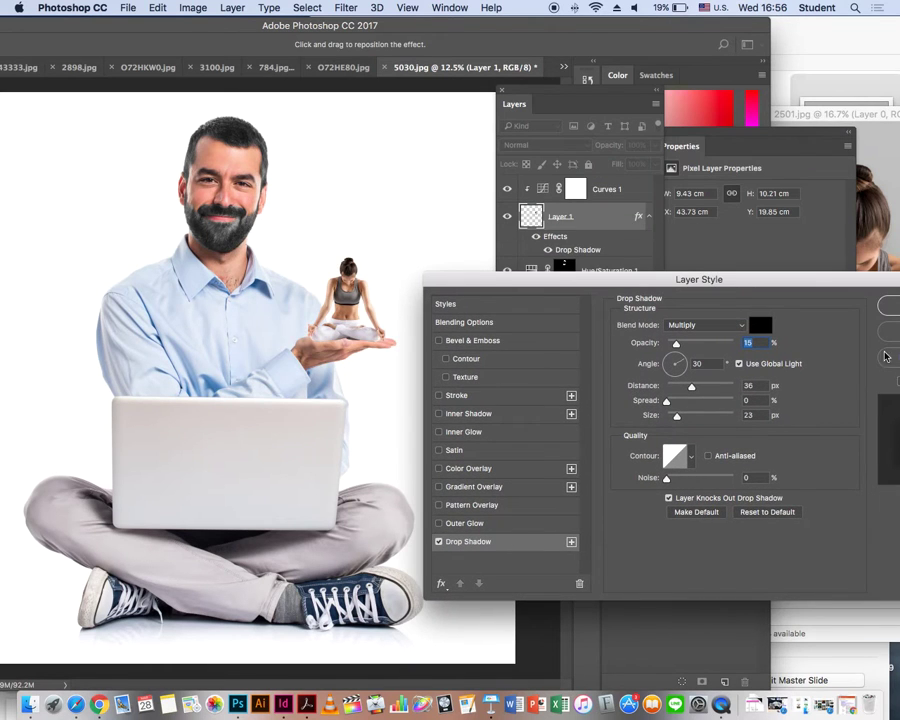
{"action": "left_click_drag", "start_coordinate": [800, 283], "coordinate": [679, 341]}
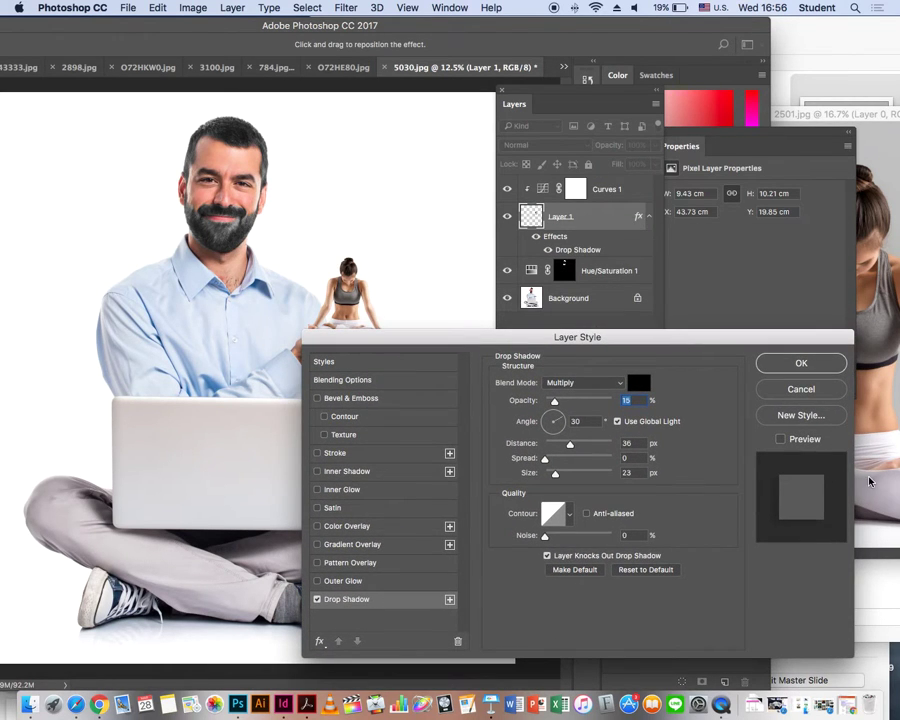
{"action": "left_click", "coordinate": [810, 438]}
{"action": "type", "text": "7"}
{"action": "left_click_drag", "start_coordinate": [572, 443], "coordinate": [558, 443]}
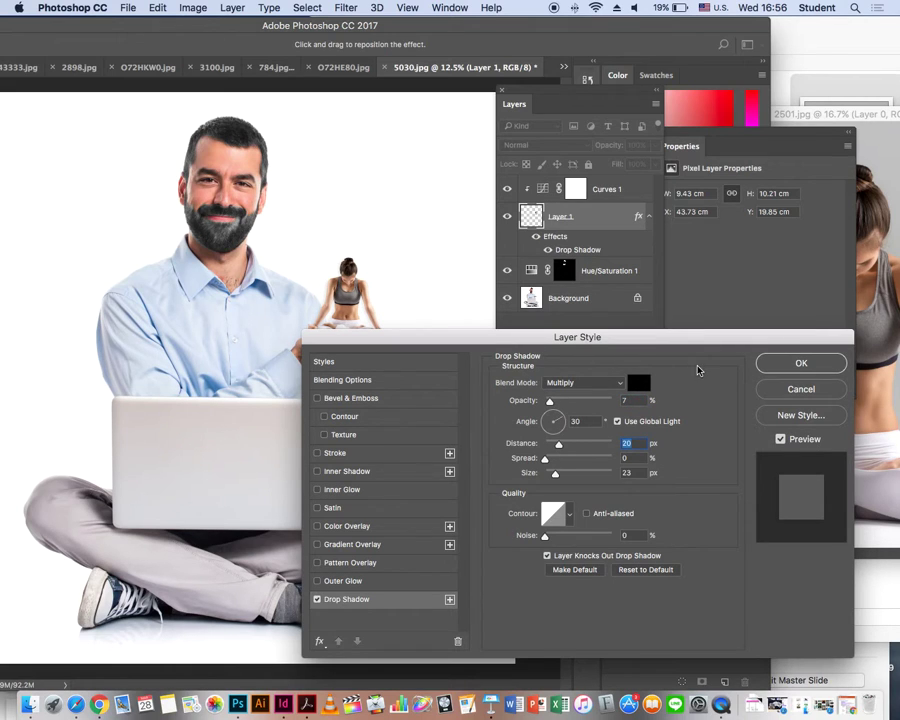
{"action": "left_click_drag", "start_coordinate": [600, 337], "coordinate": [695, 305]}
{"action": "left_click", "coordinate": [653, 391]}
{"action": "left_click_drag", "start_coordinate": [653, 391], "coordinate": [653, 402]}
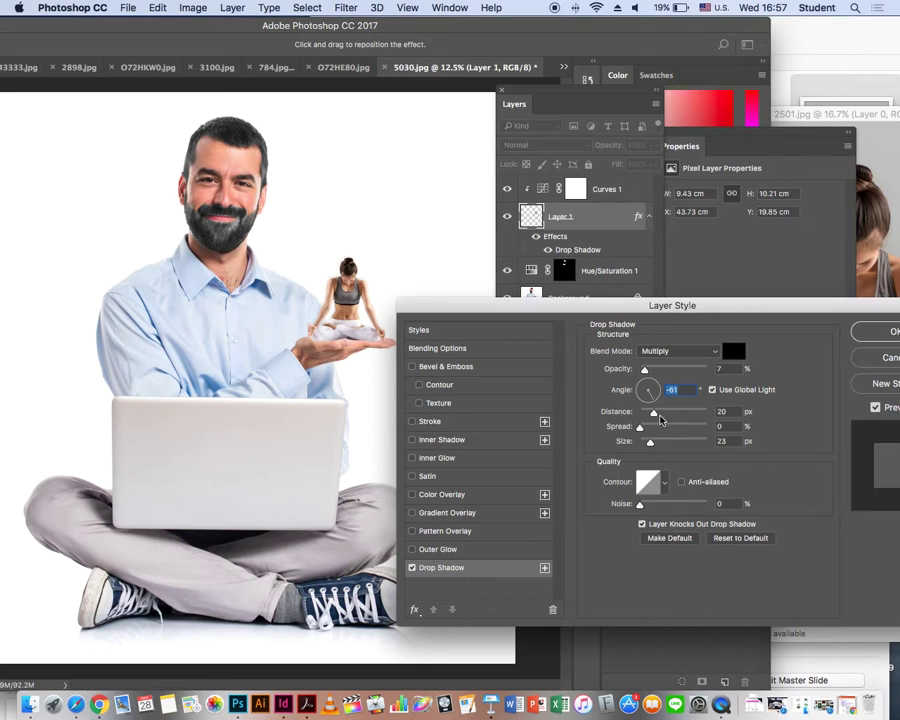
{"action": "left_click", "coordinate": [655, 373]}
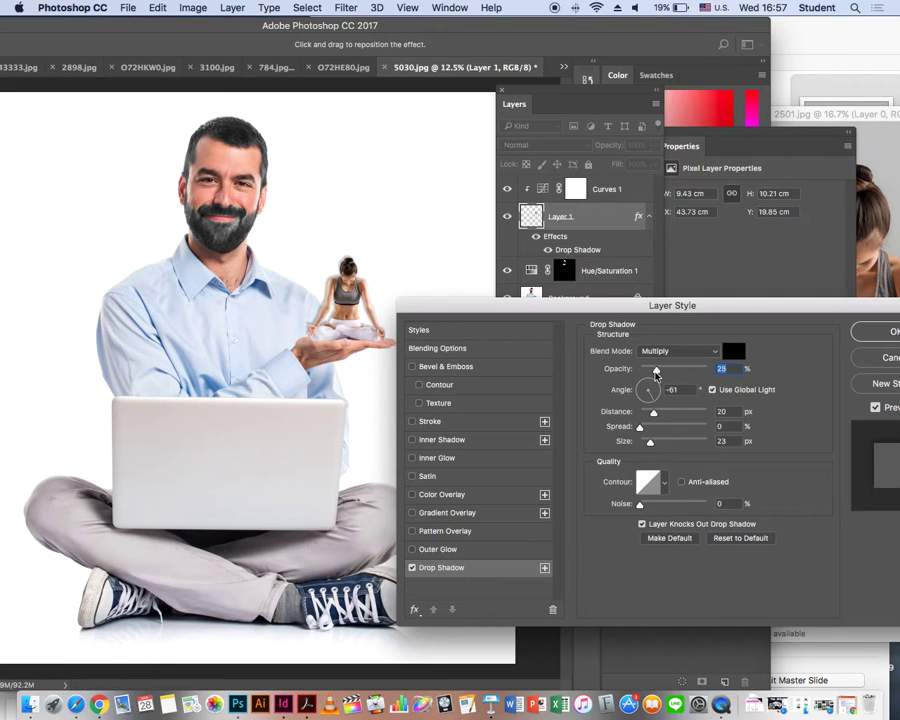
{"action": "left_click_drag", "start_coordinate": [655, 372], "coordinate": [648, 371]}
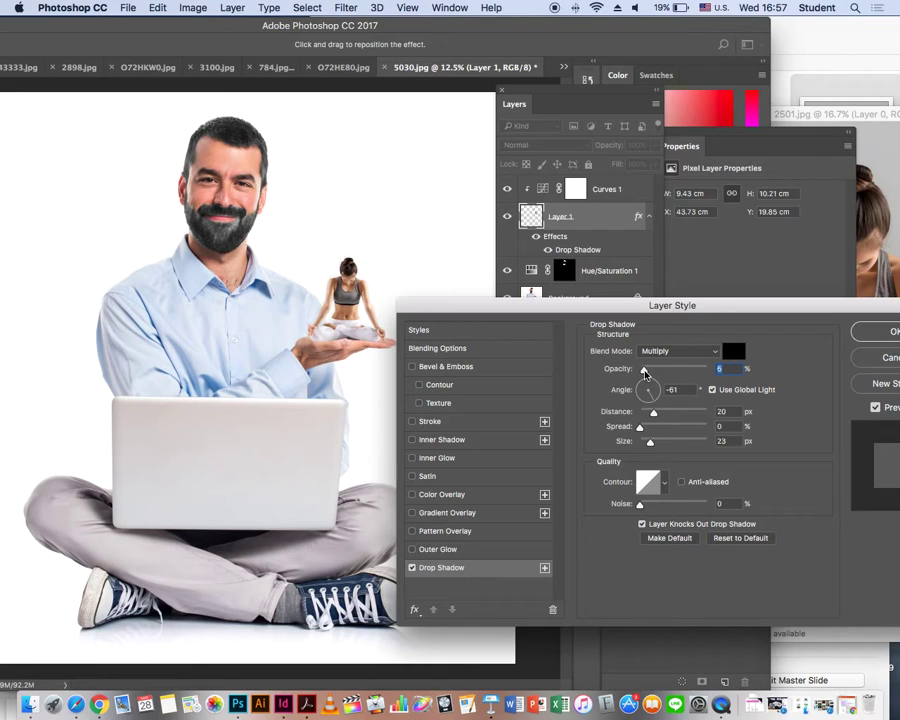
{"action": "mouse_move", "coordinate": [660, 440]}
{"action": "left_mouse_down"}
{"action": "mouse_move", "coordinate": [648, 440]}
{"action": "mouse_move", "coordinate": [645, 400]}
{"action": "left_mouse_up"}
{"action": "left_click", "coordinate": [878, 331]}
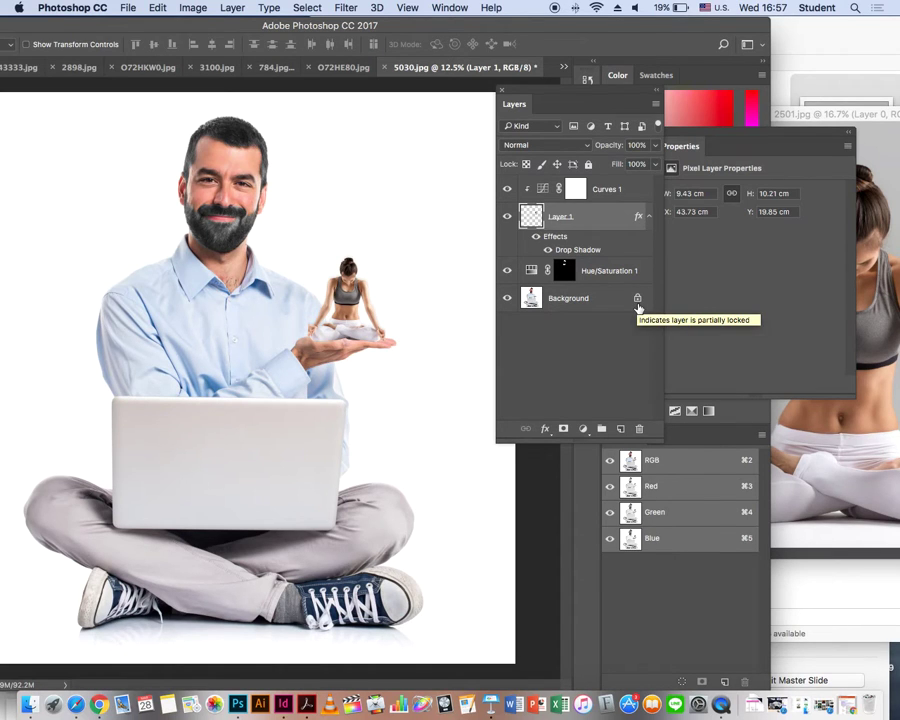
- Switch to full-screen mode and zoom in on the finished 5030.jpg composite
{"action": "key", "text": "f"}
{"action": "key", "text": "f"}
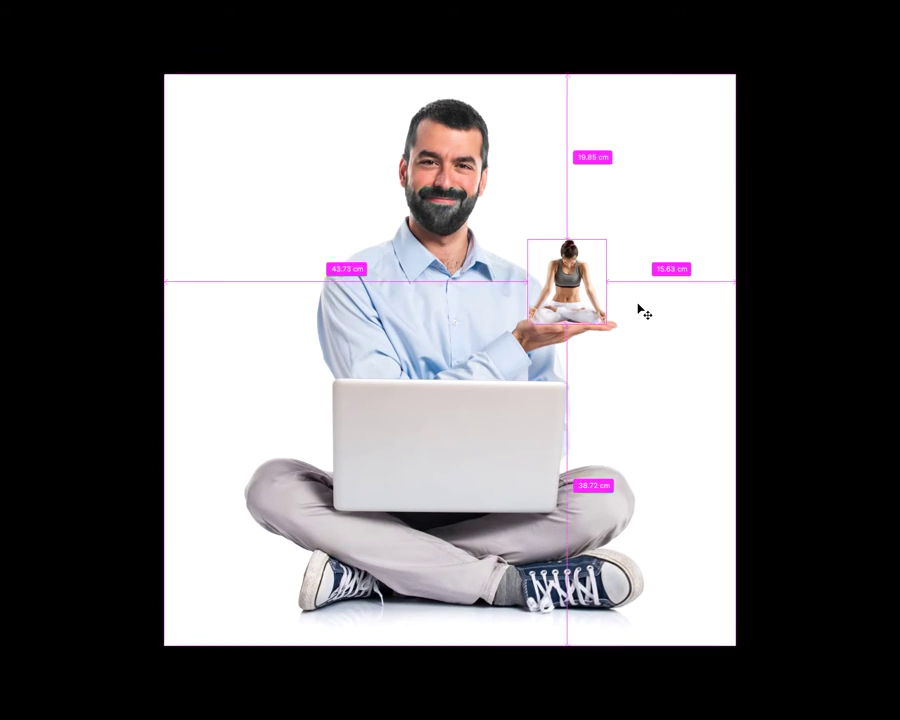
{"action": "key", "text": "ctrl+plus"}
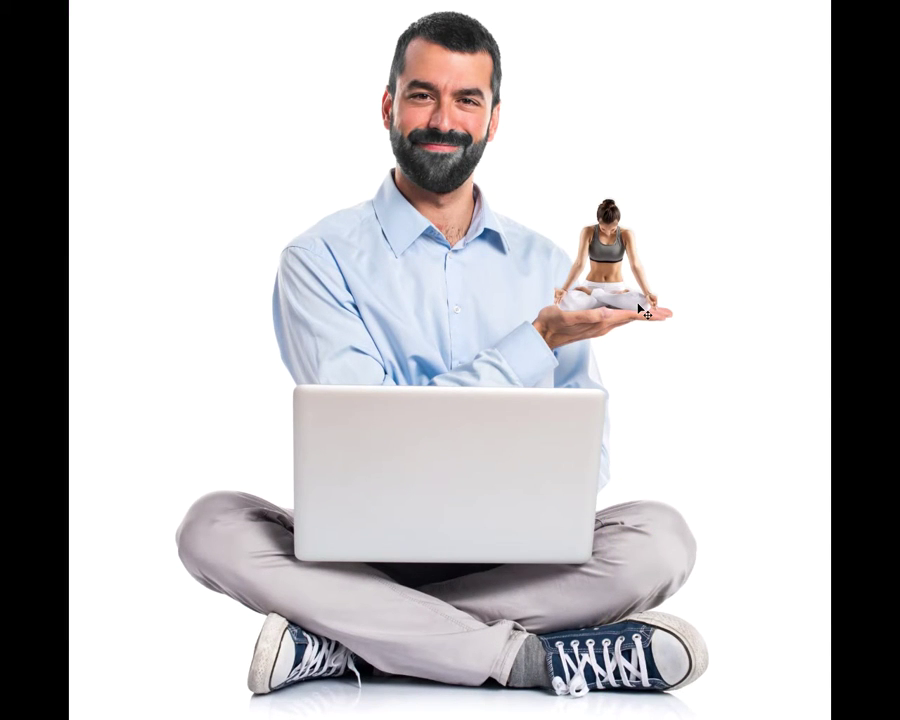